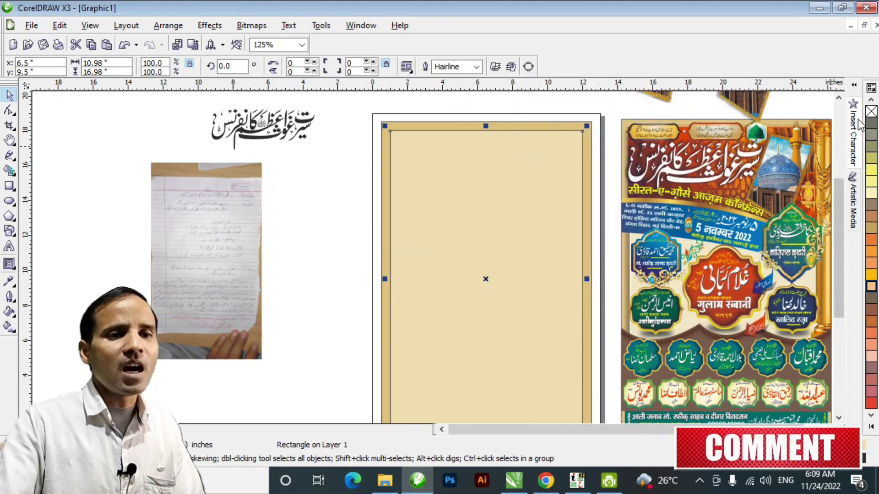
# - Remove the outline from the cream inner rectangle on the new poster page
pyautogui.rightClick(871, 114)
pyautogui.click(331, 239)
# - Open the finished reference poster's PowerClip to access its contents
pyautogui.press('h')
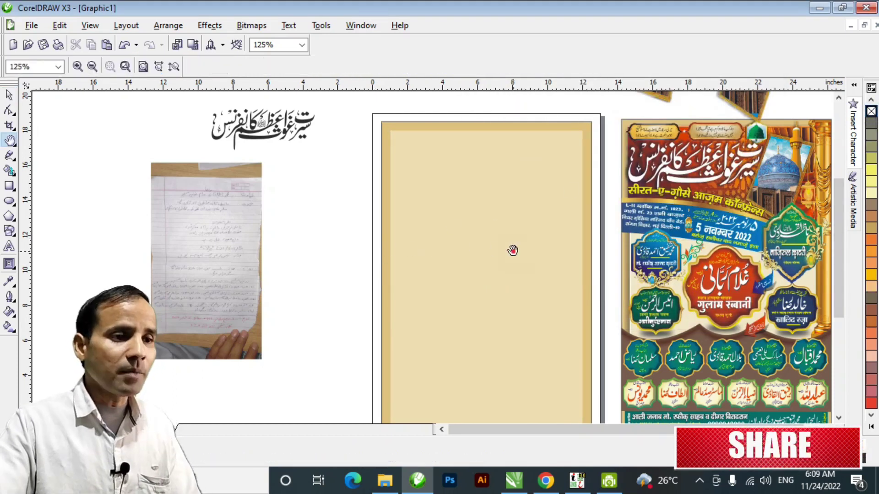
pyautogui.moveTo(728, 174); pyautogui.dragTo(569, 174)
pyautogui.press('space')
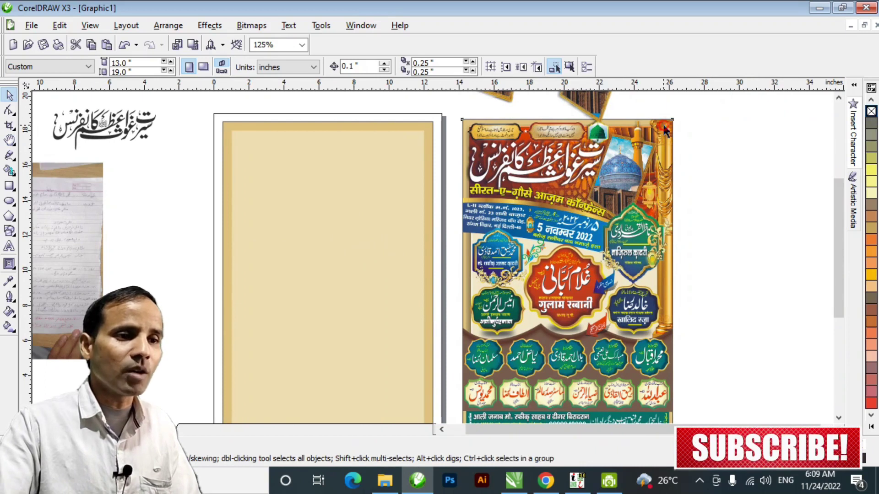
pyautogui.click(665, 130)
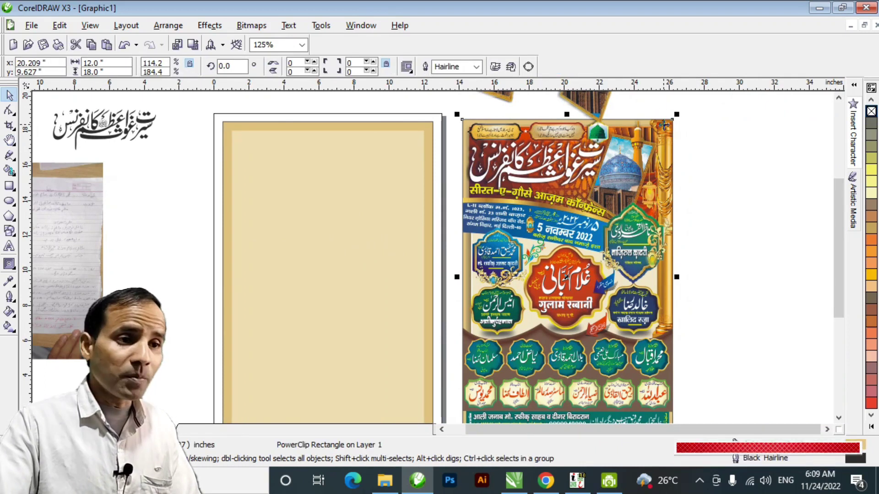
pyautogui.keyDown('ctrl'); pyautogui.click(663, 124); pyautogui.keyUp('ctrl')
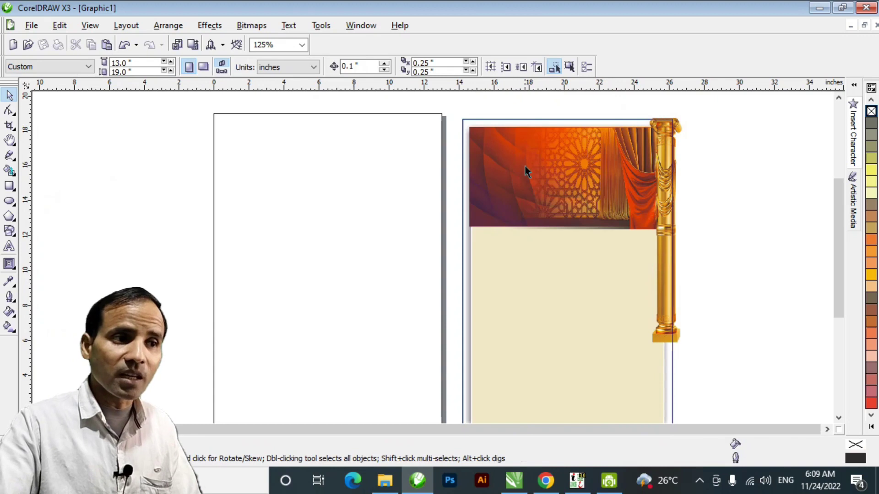
# - Examine the cream rectangle, its shadow and the red header bitmaps inside the reference poster's PowerClip
pyautogui.click(551, 295)
pyautogui.press('h')
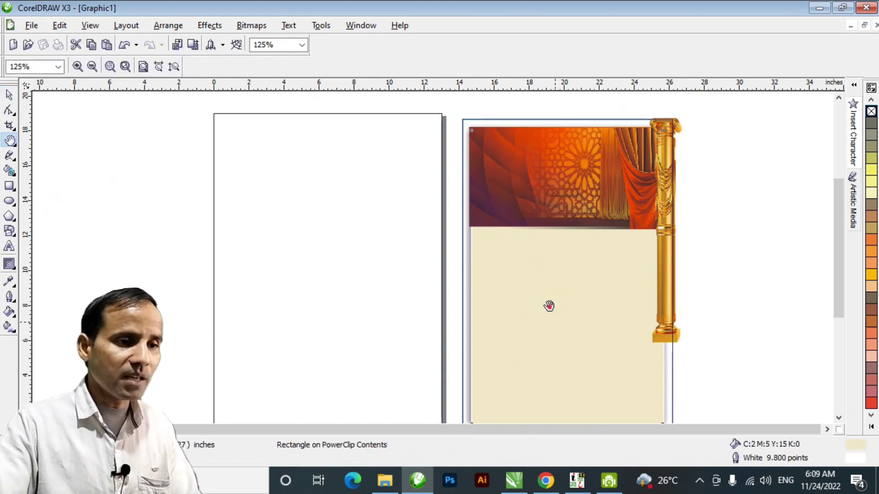
pyautogui.moveTo(553, 320); pyautogui.dragTo(513, 255)
pyautogui.doubleClick(514, 255)
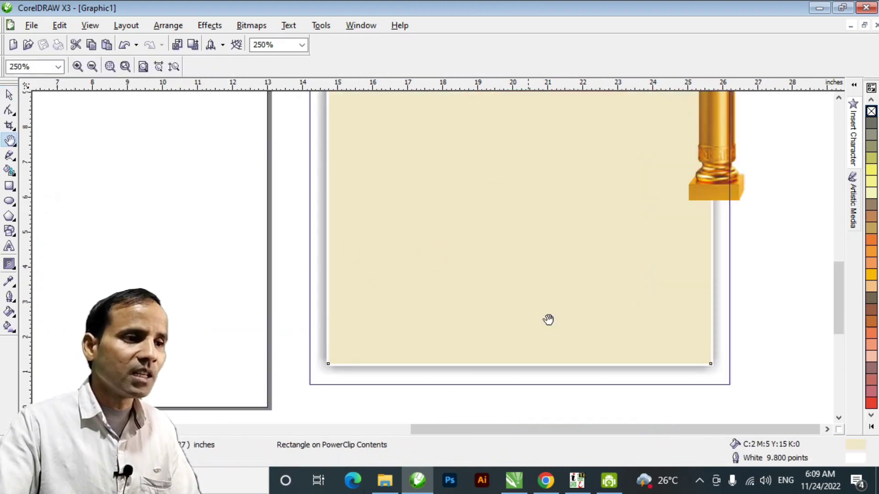
pyautogui.moveTo(486, 183); pyautogui.dragTo(552, 393)
pyautogui.moveTo(484, 293); pyautogui.dragTo(489, 262)
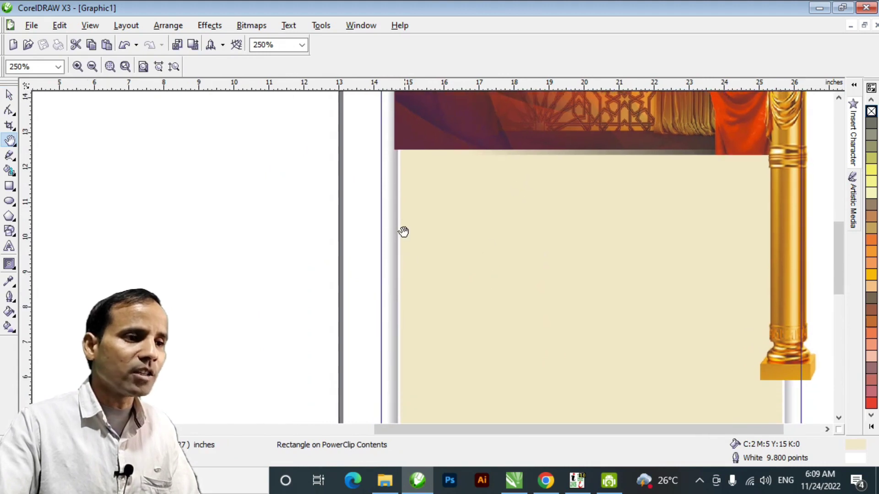
pyautogui.moveTo(502, 224); pyautogui.dragTo(484, 446)
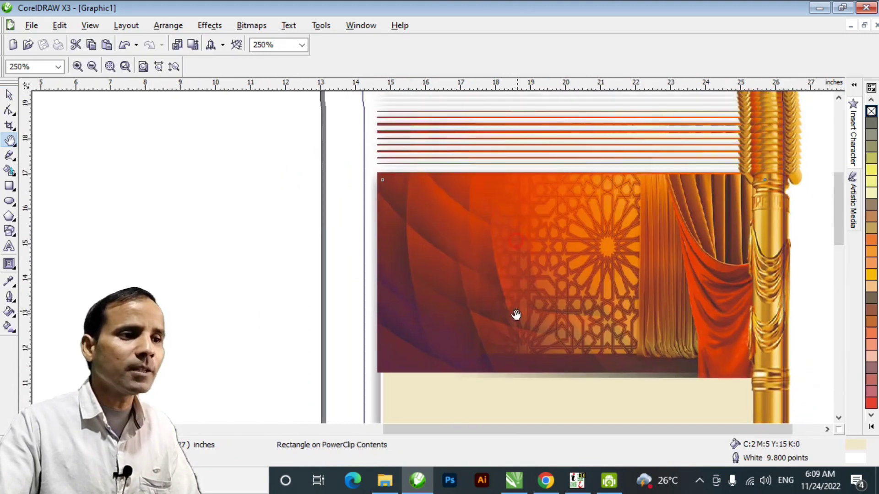
pyautogui.moveTo(547, 303); pyautogui.dragTo(536, 250)
pyautogui.press('space')
pyautogui.press('space')
pyautogui.click(507, 176)
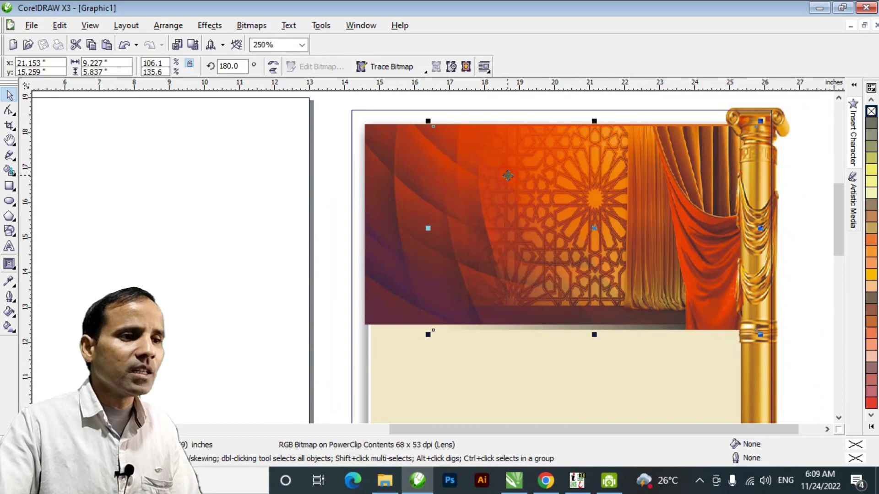
pyautogui.click(380, 217)
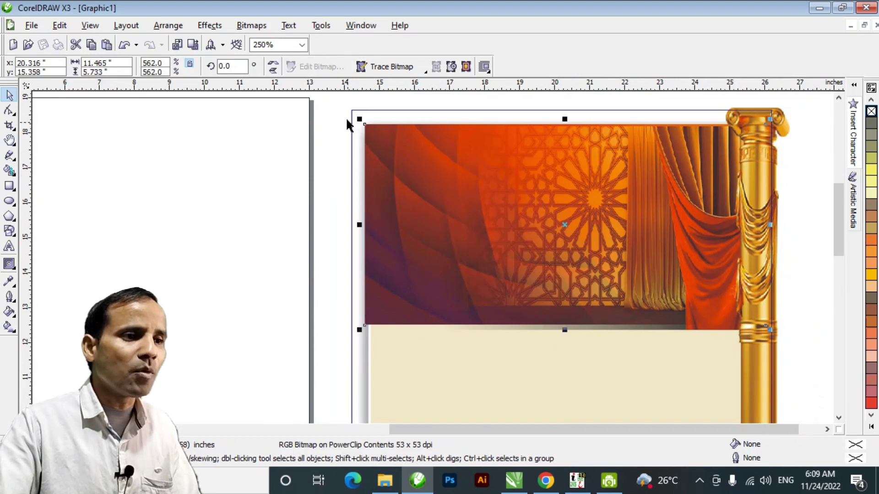
# - Move the lattice-and-curtain bitmap off the red header background and undo the moves
pyautogui.click(605, 234)
pyautogui.moveTo(584, 229); pyautogui.dragTo(643, 260)
pyautogui.hotkey('ctrl', 'z')
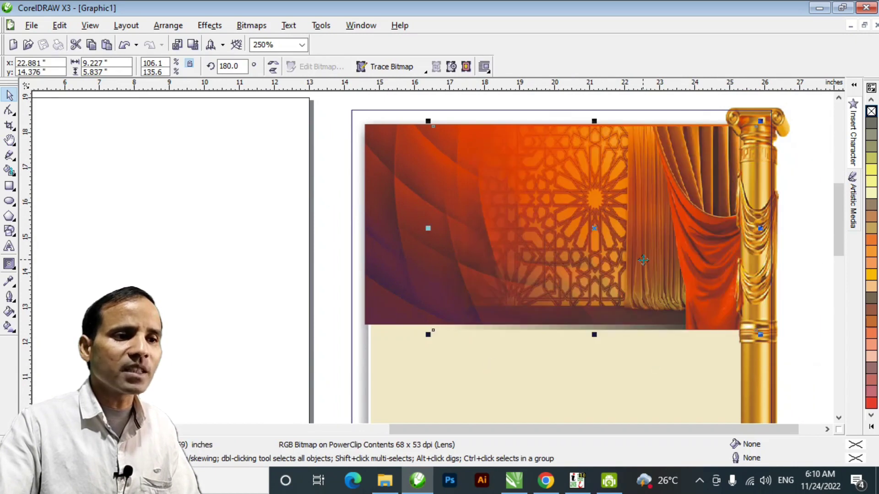
pyautogui.moveTo(614, 200); pyautogui.dragTo(306, 269)
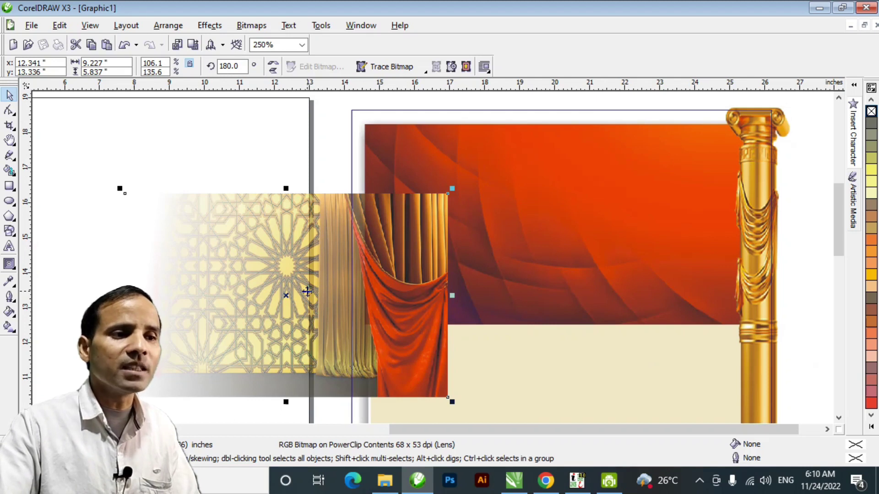
pyautogui.hotkey('ctrl', 'z')
pyautogui.hotkey('ctrl', 'z')
pyautogui.hotkey('ctrl', 'z')
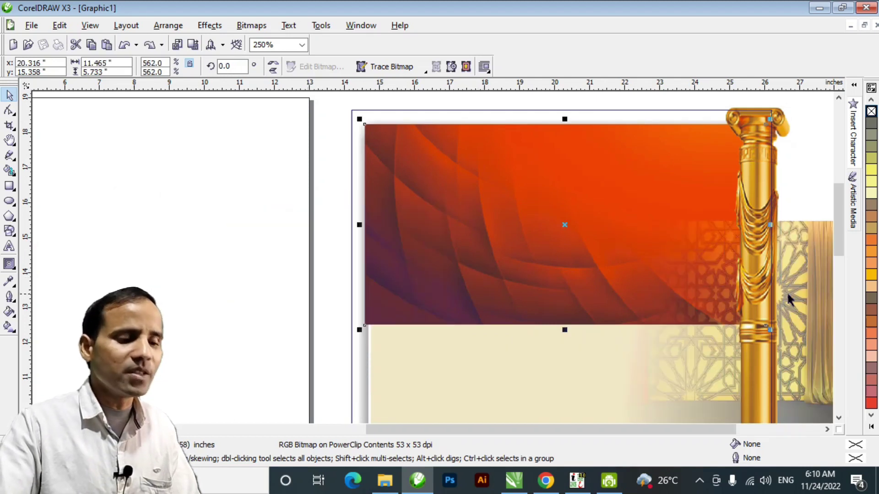
# - Copy the red background and lattice-and-curtain bitmaps out of the reference poster's PowerClip and place them over the new page
pyautogui.click(601, 279)
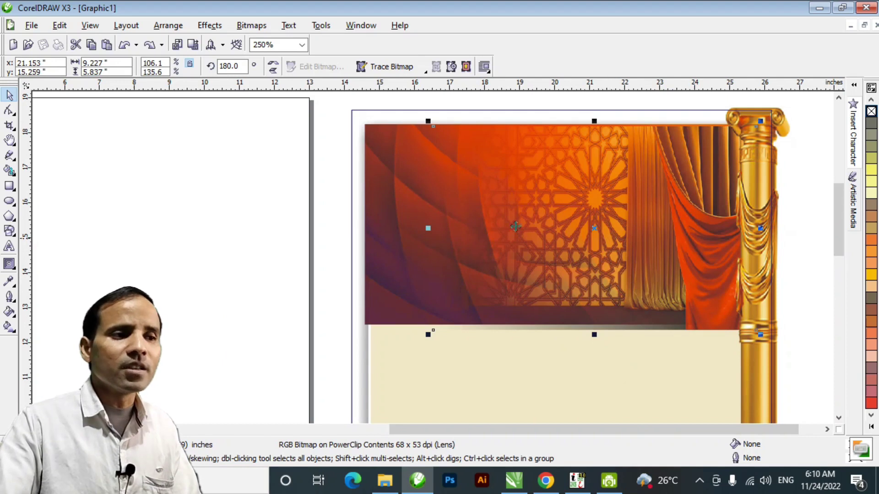
pyautogui.keyDown('shift'); pyautogui.click(383, 272); pyautogui.keyUp('shift')
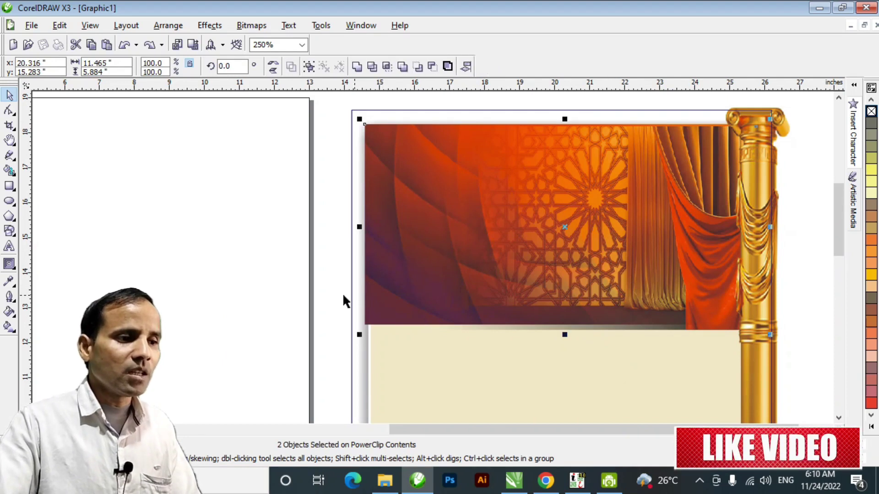
pyautogui.keyDown('ctrl'); pyautogui.click(336, 288); pyautogui.keyUp('ctrl')
pyautogui.click(331, 293)
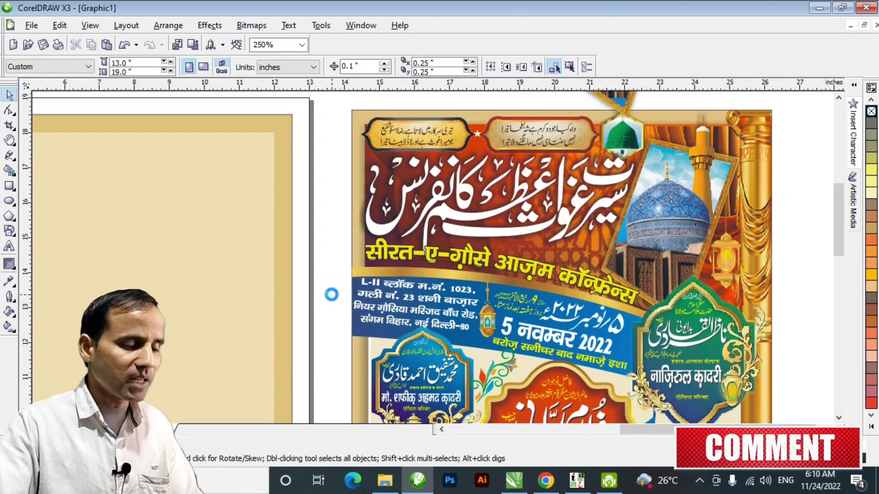
pyautogui.moveTo(621, 212); pyautogui.dragTo(309, 309)
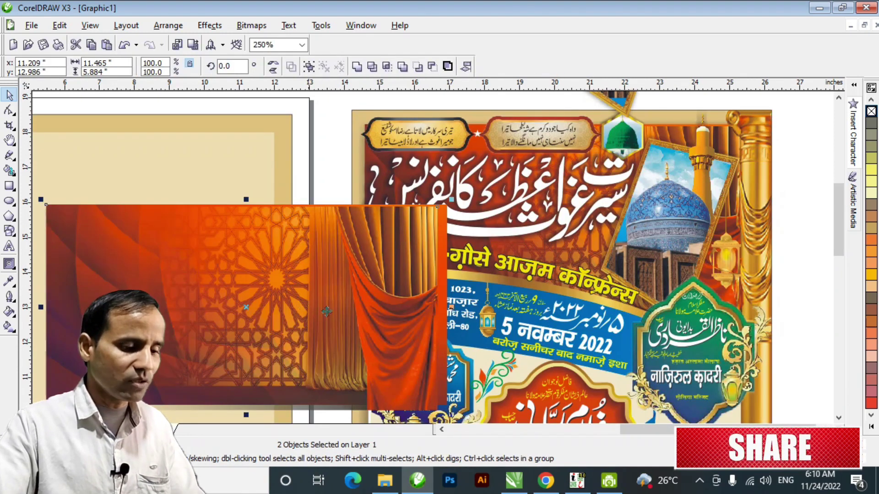
# - Apply a Medium Glow drop shadow with feathering 6 to the cream inner rectangle
pyautogui.press('h')
pyautogui.moveTo(221, 307); pyautogui.dragTo(597, 288)
pyautogui.click(13, 267)
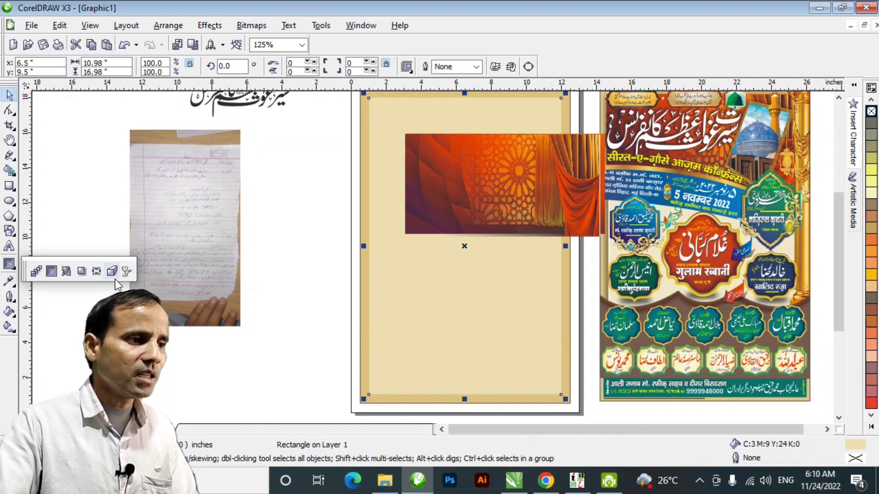
pyautogui.click(81, 271)
pyautogui.click(65, 67)
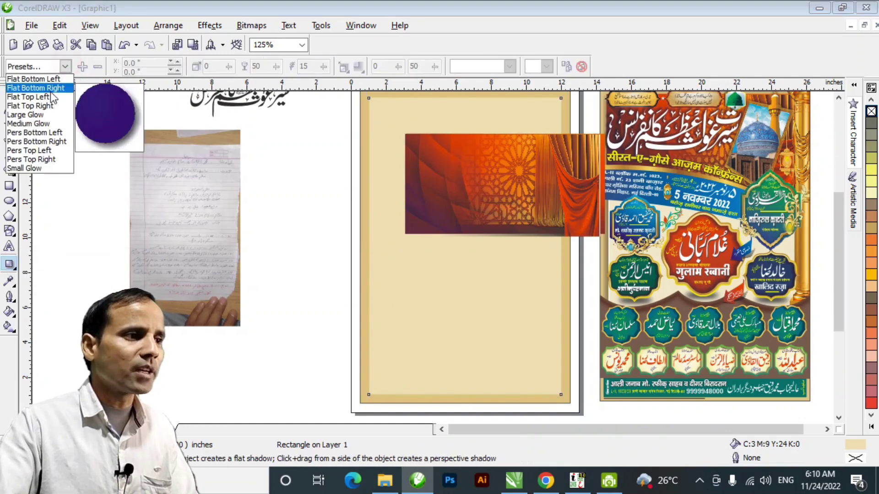
pyautogui.click(44, 122)
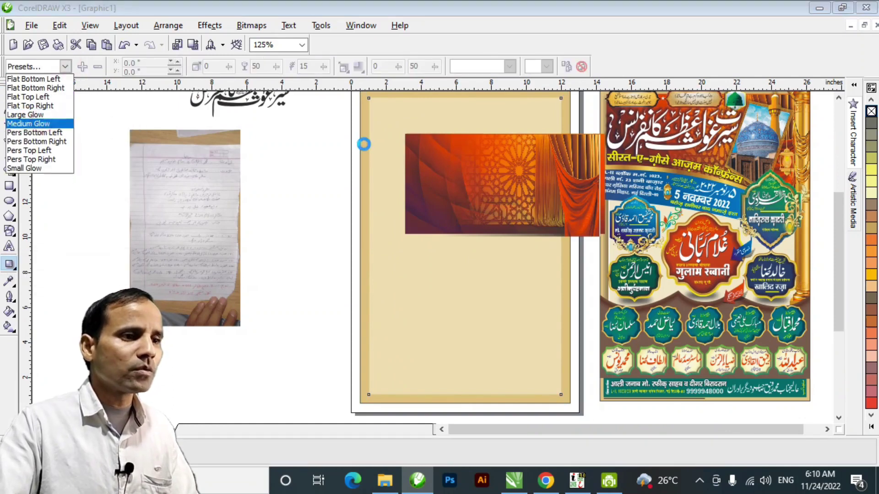
pyautogui.doubleClick(316, 64)
pyautogui.write('6')
pyautogui.press('Return')
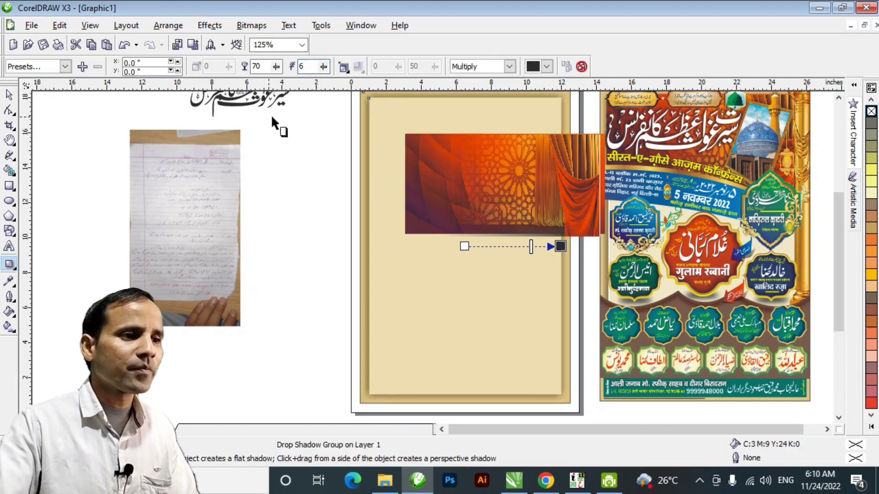
# - Give the cream inner rectangle a white outline 3 pt wide
pyautogui.click(9, 94)
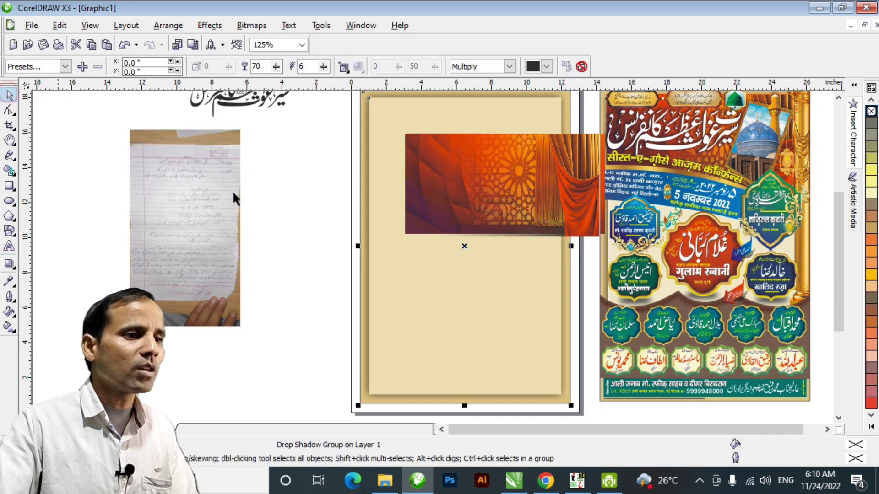
pyautogui.click(414, 293)
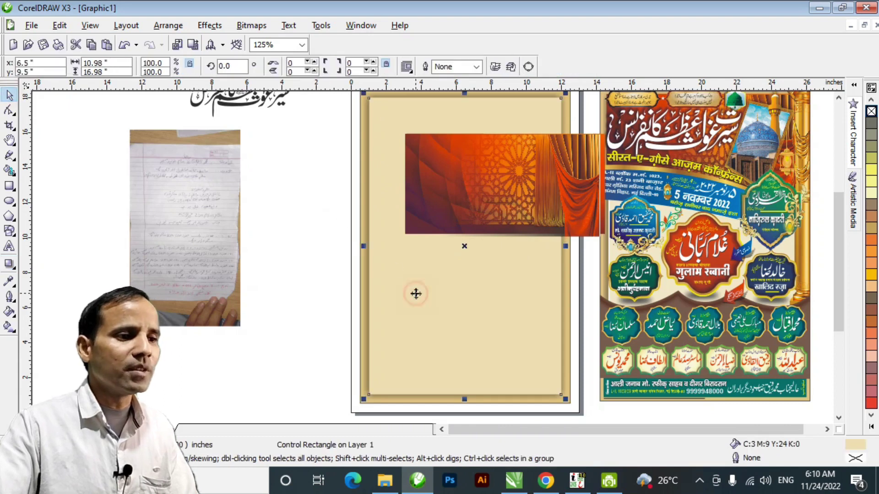
pyautogui.doubleClick(461, 67)
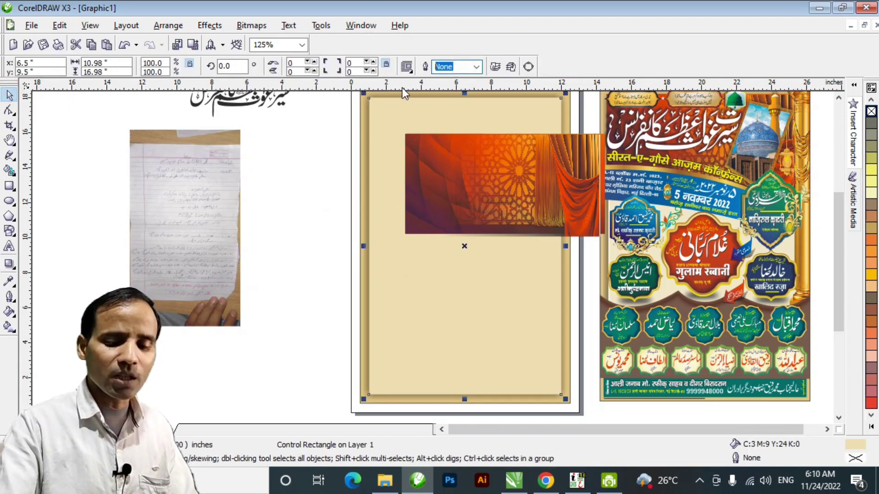
pyautogui.write('3')
pyautogui.press('Return')
pyautogui.click(871, 427)
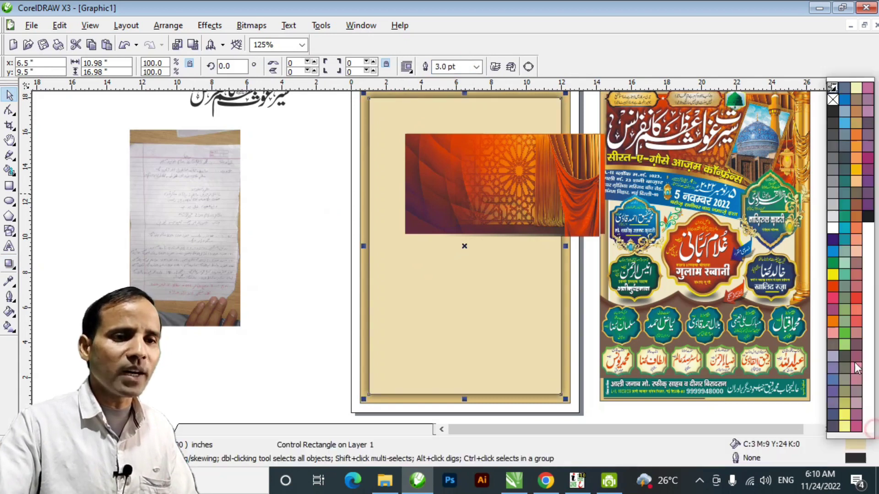
pyautogui.rightClick(833, 228)
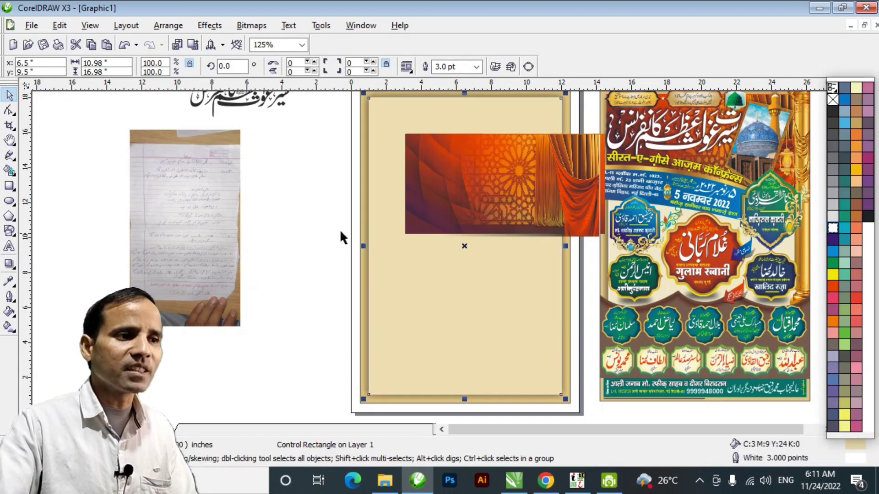
# - Move the red background and lattice-and-curtain bitmaps together to the upper edge of the inner rectangle as the poster header
pyautogui.click(530, 215)
pyautogui.scroll(2, 529, 215)
pyautogui.keyDown('shift'); pyautogui.click(418, 261); pyautogui.keyUp('shift')
pyautogui.moveTo(432, 258); pyautogui.dragTo(392, 221)
pyautogui.moveTo(315, 161); pyautogui.dragTo(647, 325)
pyautogui.click(667, 123)
# - Shift the lattice-and-curtain bitmap downward on the new header and undo the shift
pyautogui.click(555, 221)
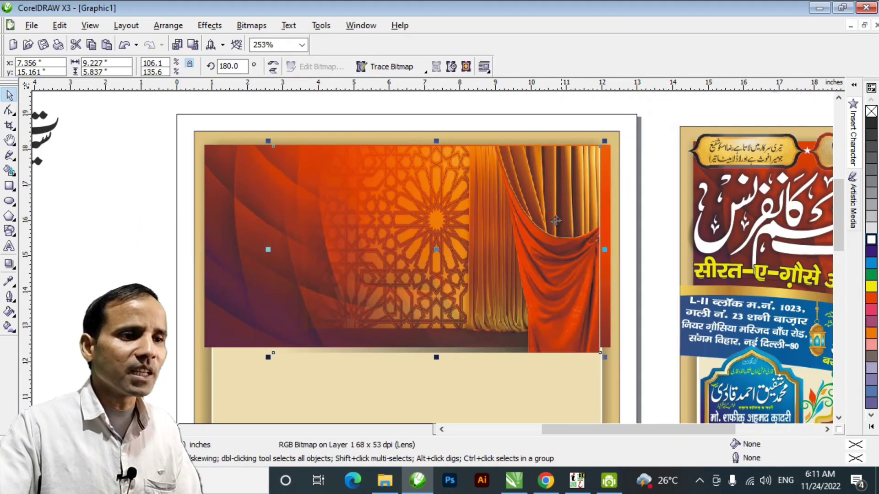
pyautogui.moveTo(548, 220); pyautogui.dragTo(565, 269)
pyautogui.hotkey('ctrl', 'z')
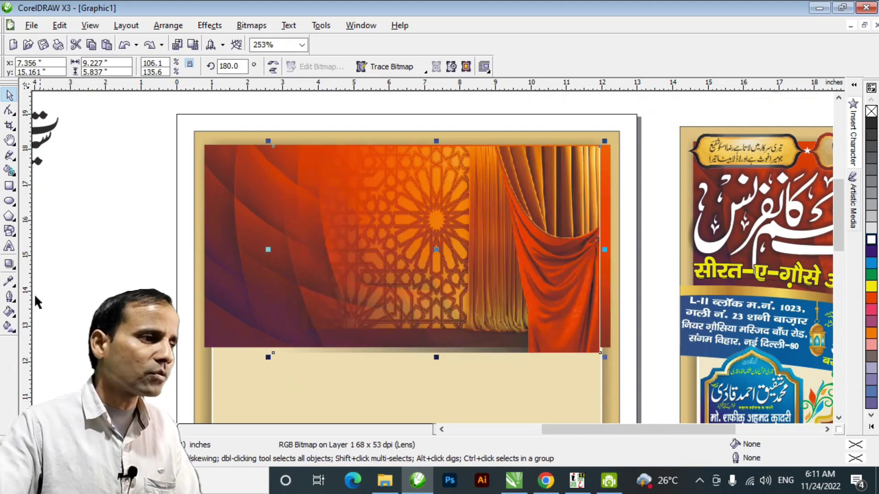
# - Inspect the linear transparency on the header's lattice-and-curtain bitmap with the Transparency tool
pyautogui.click(10, 264)
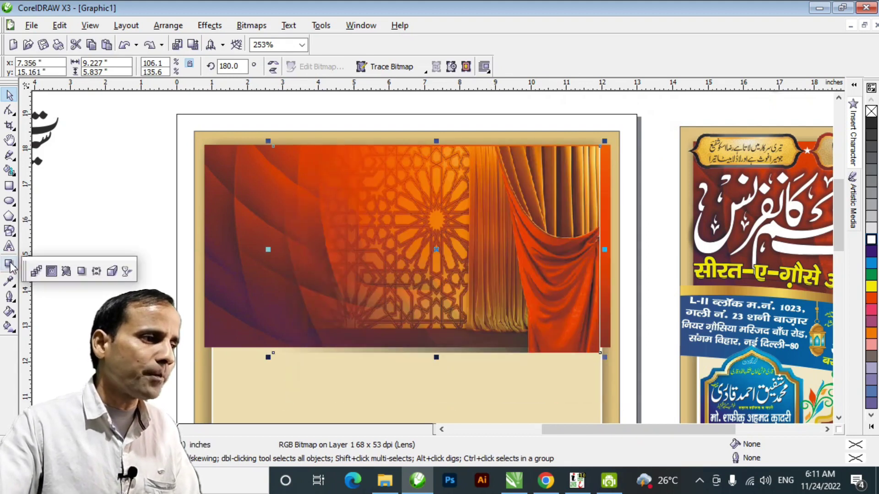
pyautogui.click(126, 272)
pyautogui.moveTo(295, 225); pyautogui.dragTo(568, 269)
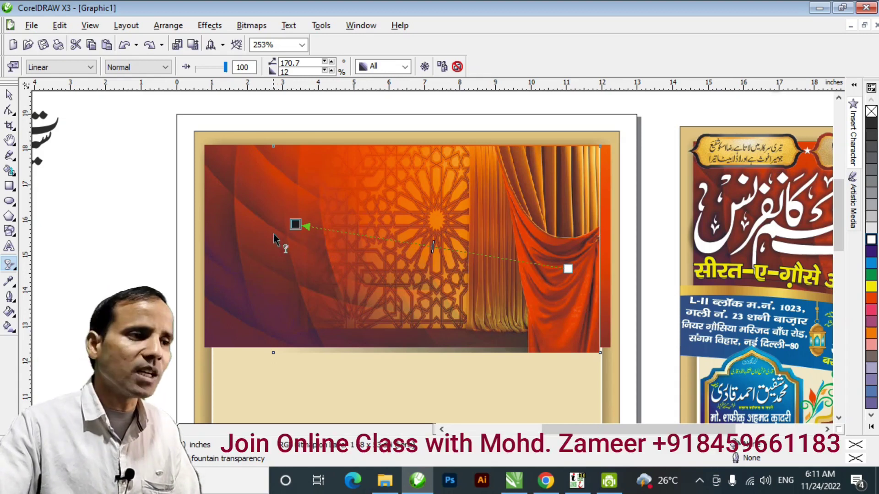
pyautogui.press('space')
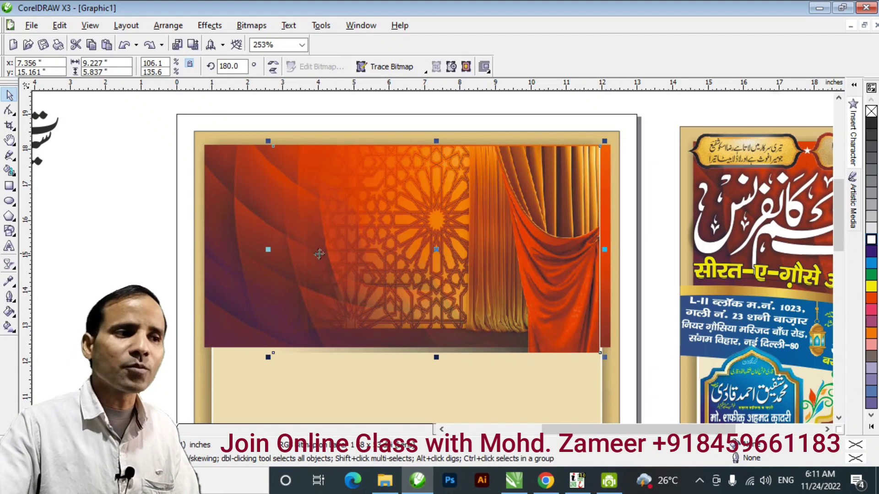
pyautogui.press('space')
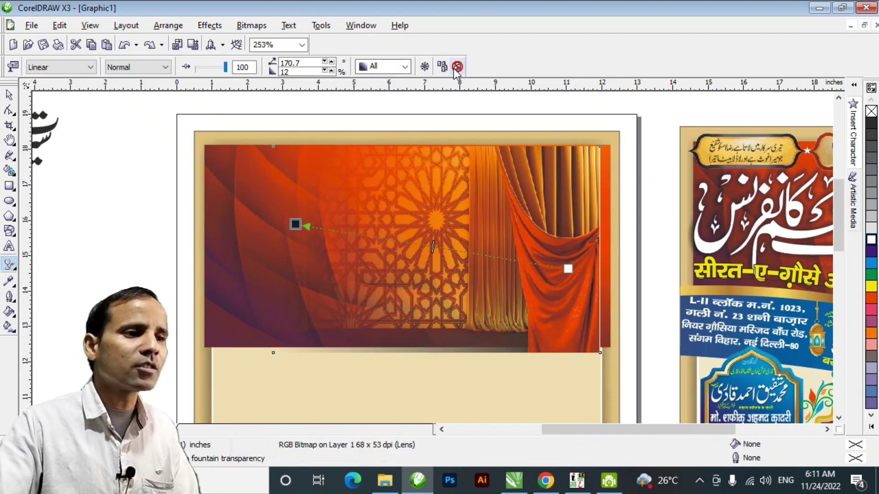
# - Clear the transparency from the lattice-and-curtain bitmap, undo the removal and deselect the bitmap
pyautogui.click(458, 68)
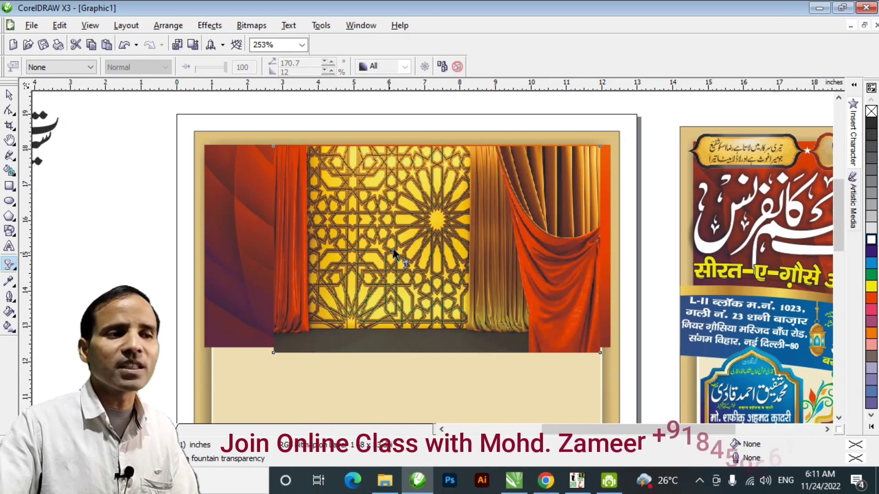
pyautogui.hotkey('ctrl', 'z')
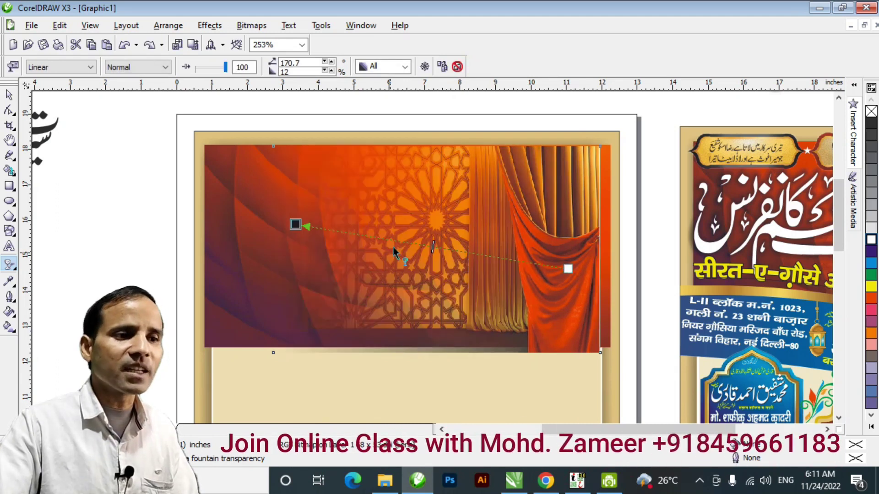
pyautogui.click(9, 95)
pyautogui.click(104, 249)
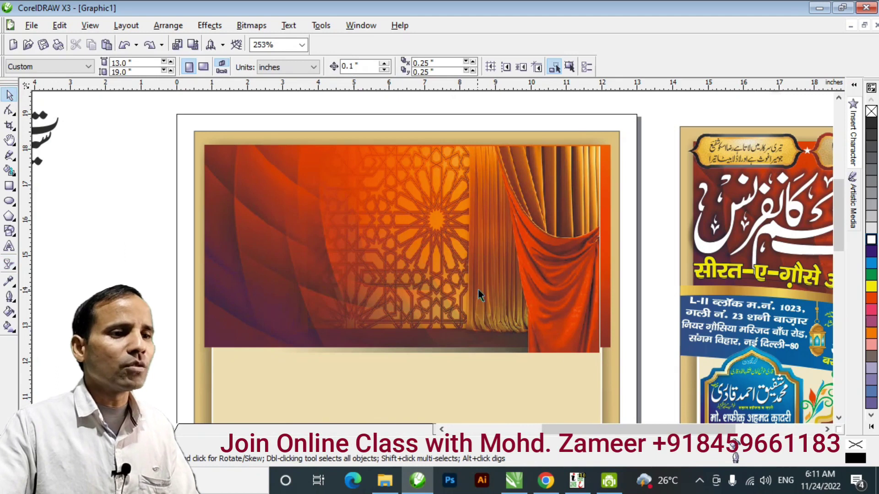
# - Open the reference poster's PowerClip contents, copy the gold draped pillar bitmap, and finish editing the contents
pyautogui.press('h')
pyautogui.moveTo(559, 304); pyautogui.dragTo(402, 277)
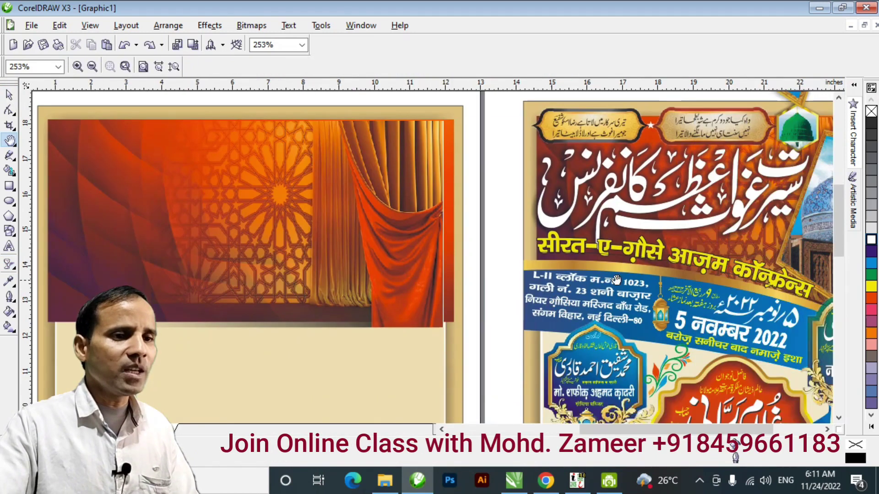
pyautogui.moveTo(823, 306); pyautogui.dragTo(497, 306)
pyautogui.press('space')
pyautogui.click(607, 237)
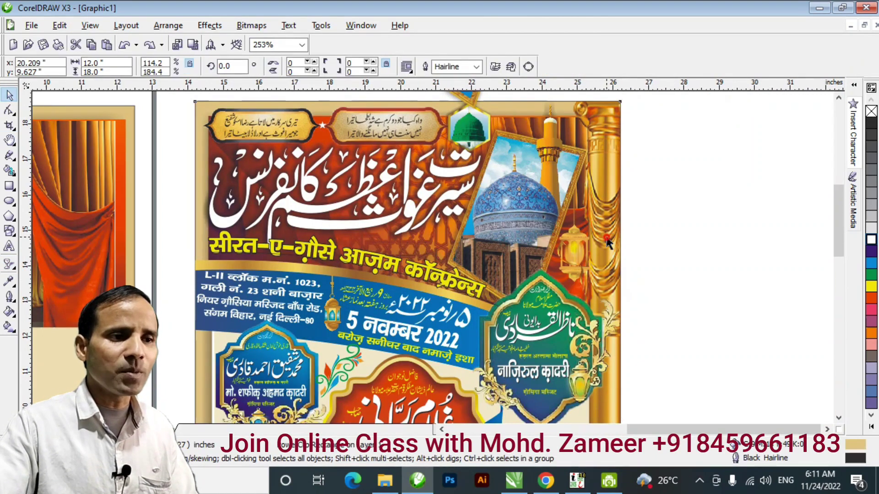
pyautogui.press('Delete')
pyautogui.click(606, 288)
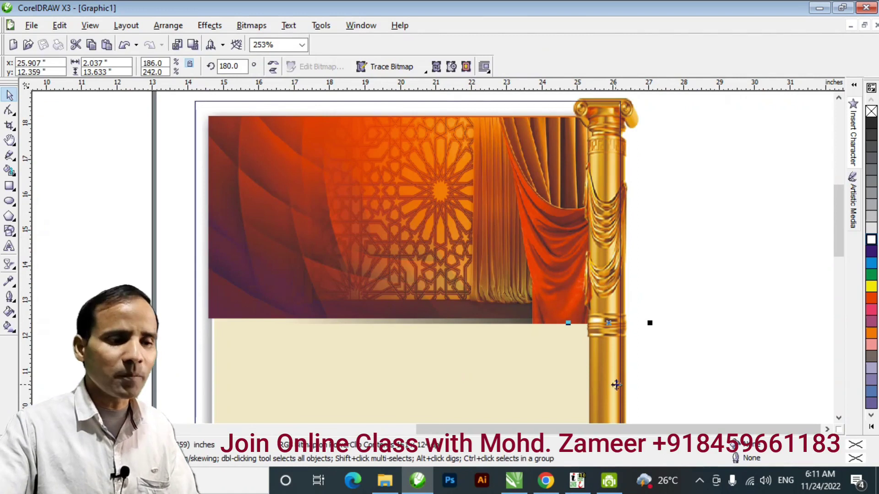
pyautogui.click(718, 304)
pyautogui.keyDown('ctrl'); pyautogui.click(716, 287); pyautogui.keyUp('ctrl')
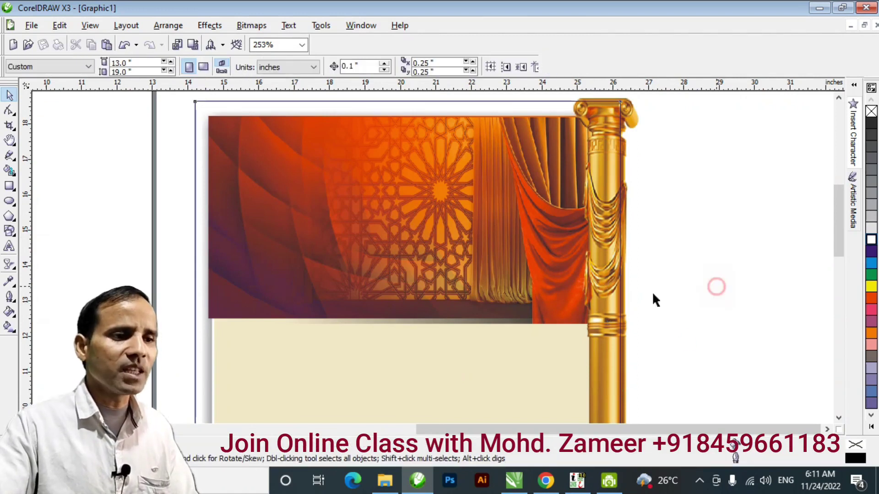
# - Paste the gold draped pillar and position it along the new poster's right edge, beside the red curtain
pyautogui.hotkey('ctrl', 'v')
pyautogui.moveTo(629, 292); pyautogui.dragTo(466, 287)
pyautogui.moveTo(438, 247); pyautogui.dragTo(430, 236)
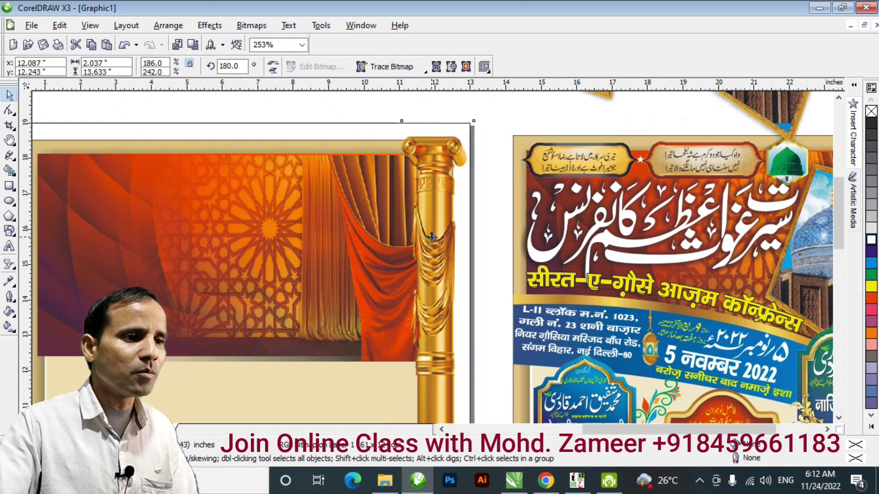
pyautogui.click(432, 237)
# - Try placing the header bitmaps and gold pillar inside the inner cream rectangle as a PowerClip, and undo it
pyautogui.moveTo(418, 320); pyautogui.dragTo(525, 132)
pyautogui.moveTo(531, 314); pyautogui.dragTo(549, 359)
pyautogui.moveTo(534, 252); pyautogui.dragTo(542, 319)
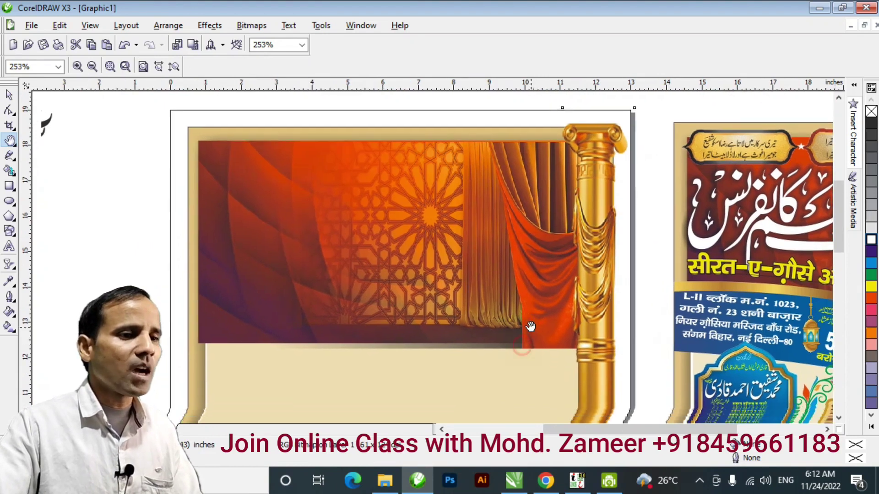
pyautogui.press('space')
pyautogui.moveTo(133, 121); pyautogui.dragTo(625, 388)
pyautogui.keyDown('shift'); pyautogui.click(597, 386); pyautogui.keyUp('shift')
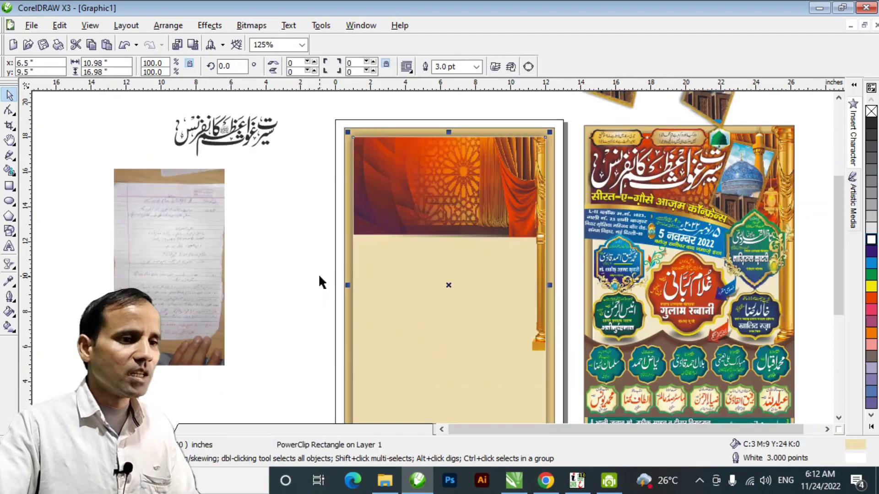
pyautogui.click(308, 267)
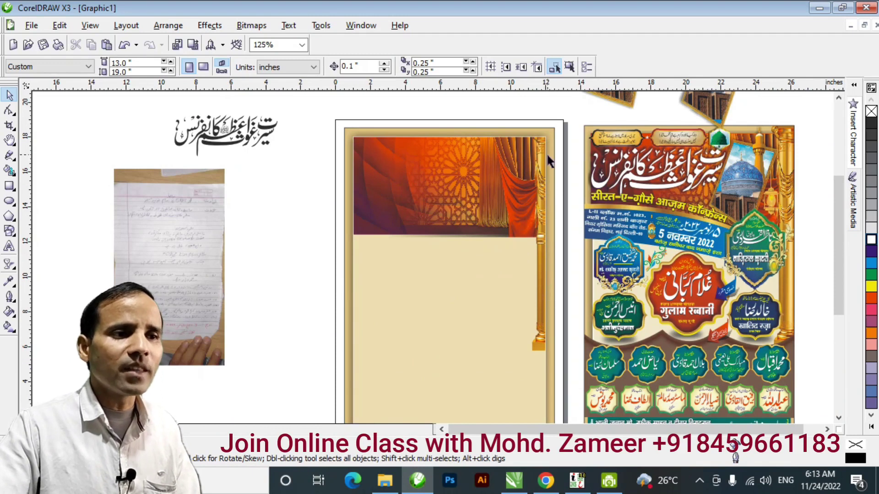
pyautogui.click(529, 246)
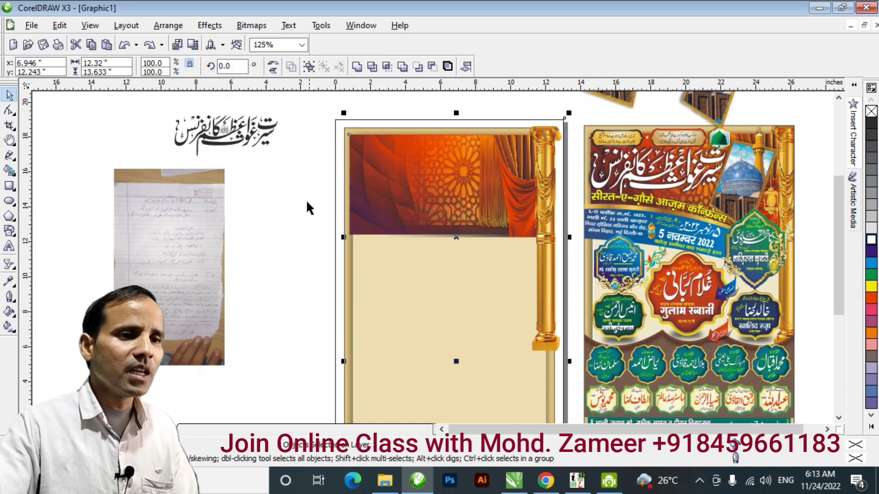
pyautogui.click(287, 190)
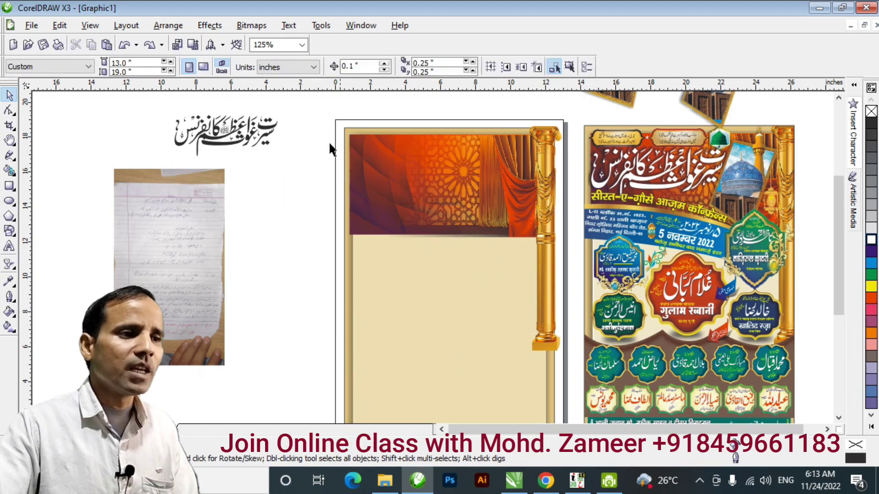
# - Select the header bitmaps, gold pillar and inner cream rectangle with its shadow, and PowerClip them inside the outer tan rectangle
pyautogui.moveTo(322, 114); pyautogui.dragTo(568, 268)
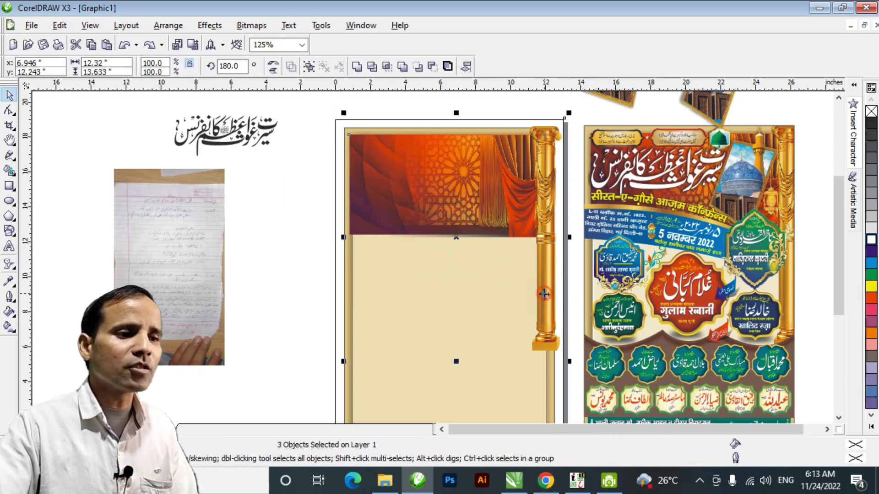
pyautogui.keyDown('shift'); pyautogui.click(347, 292); pyautogui.keyUp('shift')
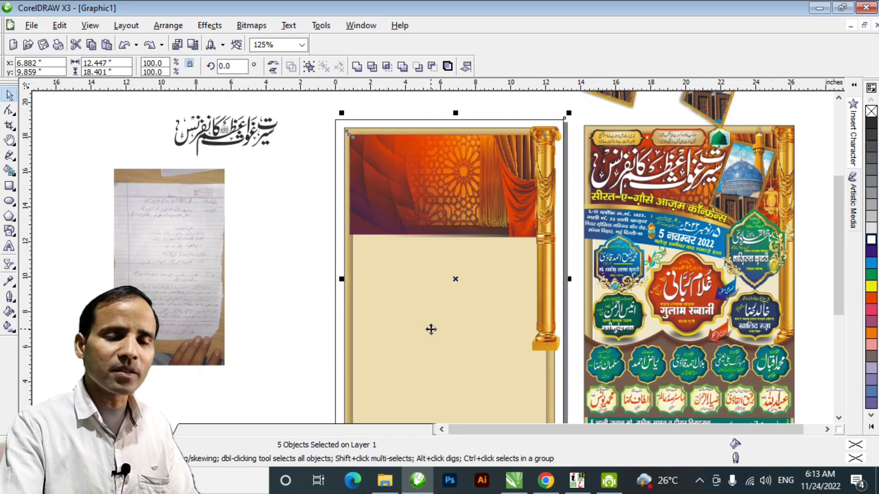
pyautogui.hotkey('ctrl', 'g')
pyautogui.hotkey('alt', 'c')
pyautogui.press('w')
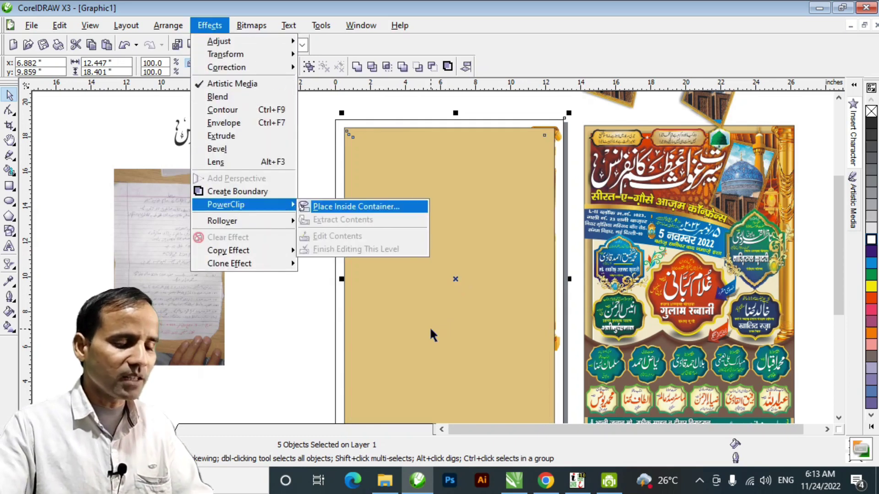
pyautogui.press('Return')
pyautogui.click(446, 305)
pyautogui.click(292, 245)
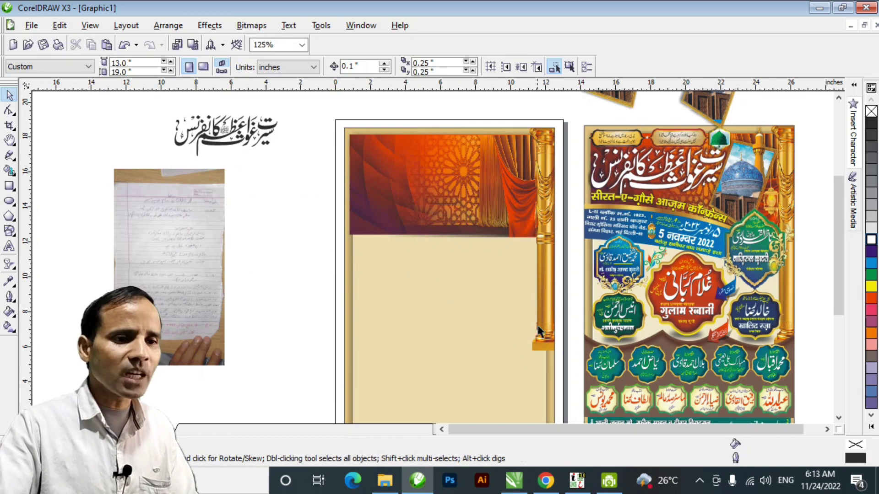
# - Copy the curved blue-and-gold banner group from the reference poster onto the new poster's cream area
pyautogui.press('h')
pyautogui.moveTo(499, 227); pyautogui.dragTo(467, 246)
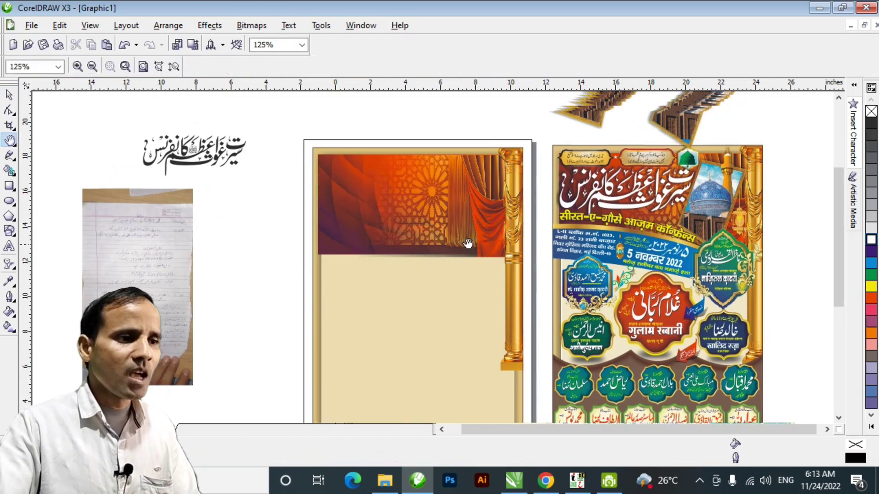
pyautogui.scroll(1, 620, 254)
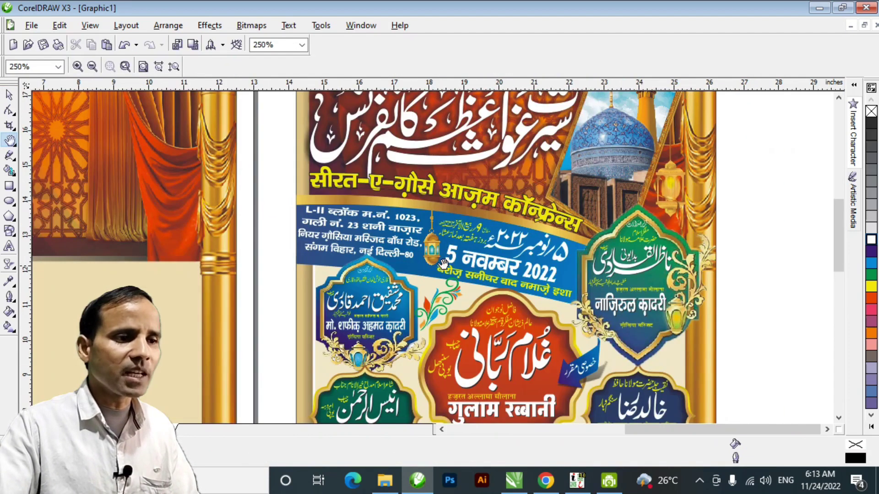
pyautogui.press('space')
pyautogui.moveTo(315, 201); pyautogui.dragTo(370, 192)
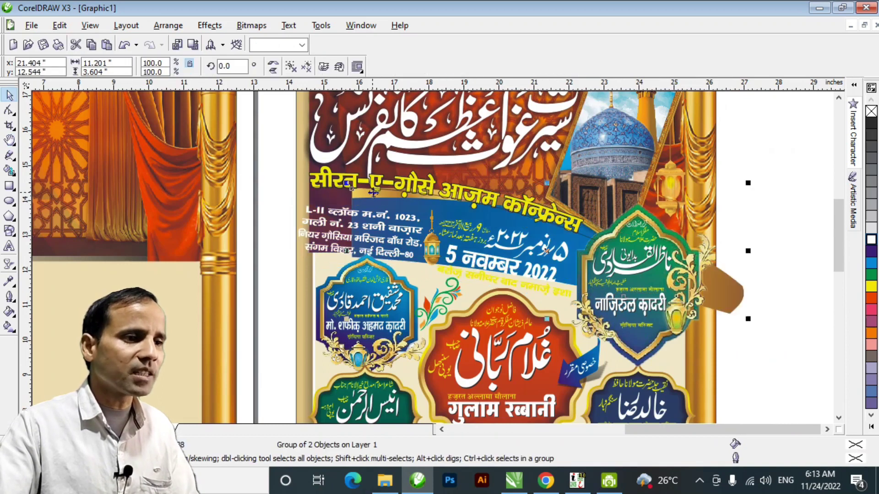
pyautogui.press('h')
pyautogui.rightClick(372, 275)
pyautogui.rightClick(432, 256)
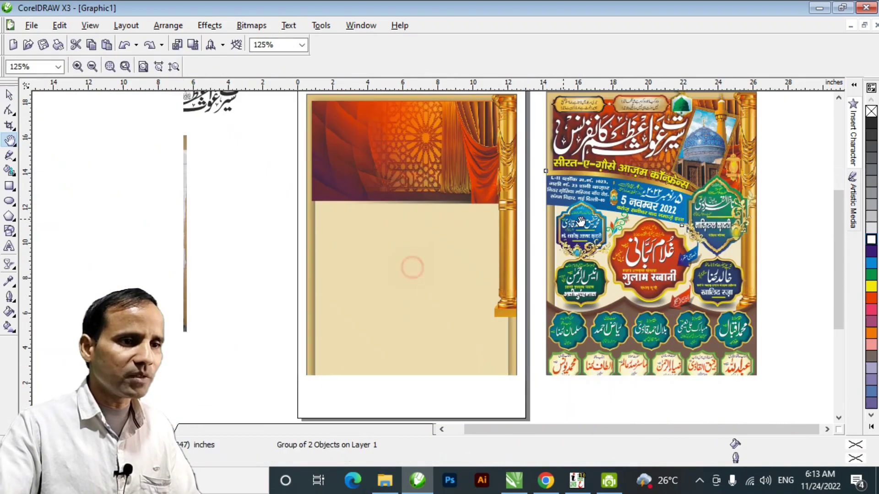
pyautogui.press('space')
pyautogui.moveTo(649, 221); pyautogui.dragTo(364, 277)
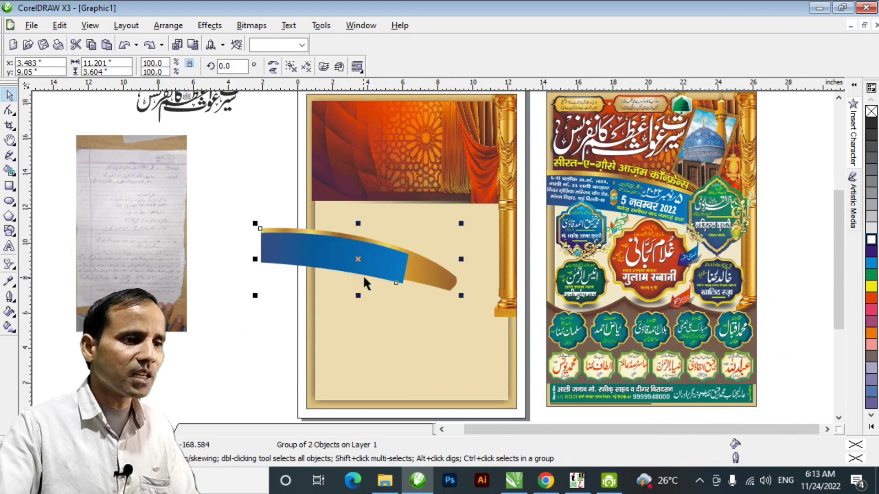
# - Shift the copied blue-and-gold banner down and left, partly off the page, and deselect it
pyautogui.moveTo(325, 254); pyautogui.dragTo(278, 314)
pyautogui.press('h')
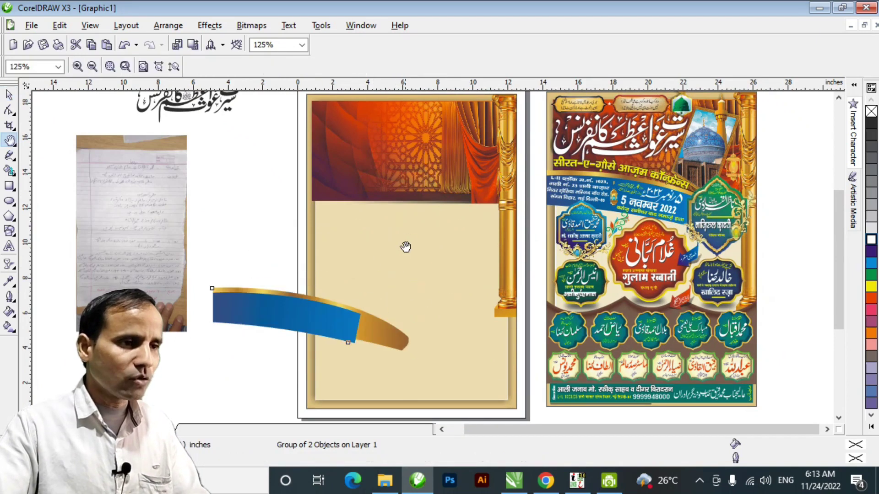
pyautogui.moveTo(334, 214); pyautogui.dragTo(324, 257)
pyautogui.press('space')
pyautogui.click(253, 224)
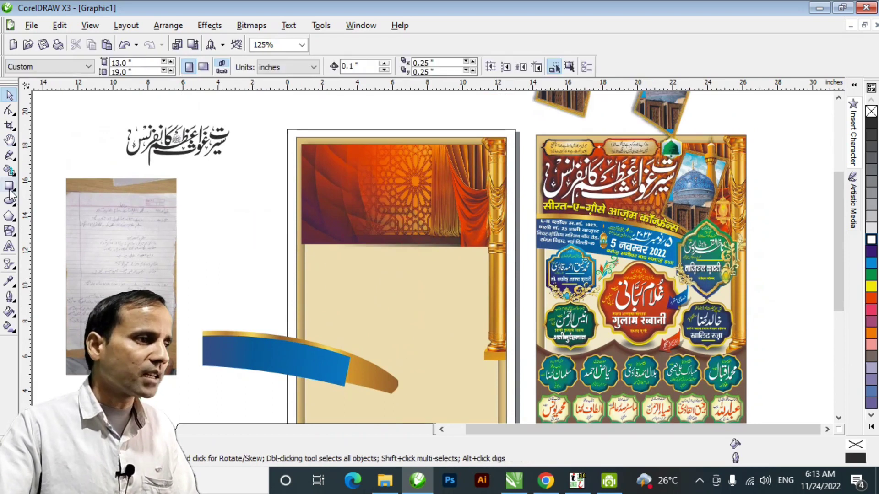
# - Draw a closed four-cornered band about 12 in wide across the header's lower edge with the Freehand tool, sloping down to the right
pyautogui.click(9, 156)
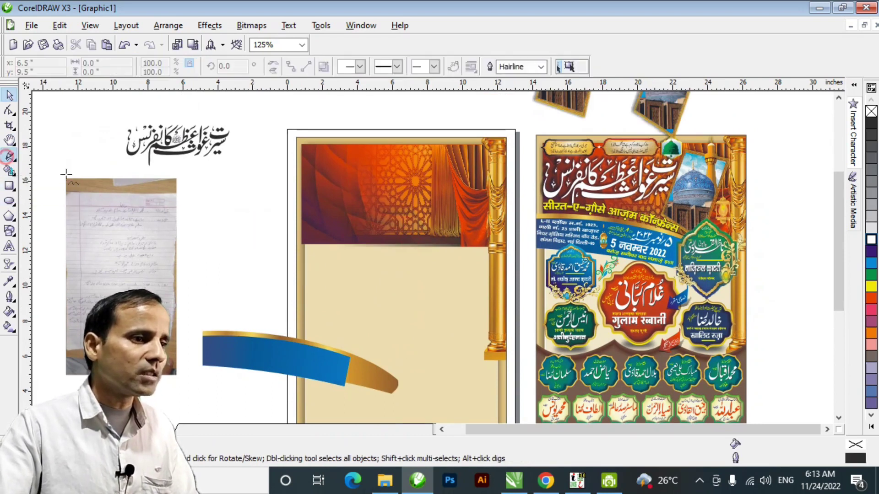
pyautogui.click(290, 222)
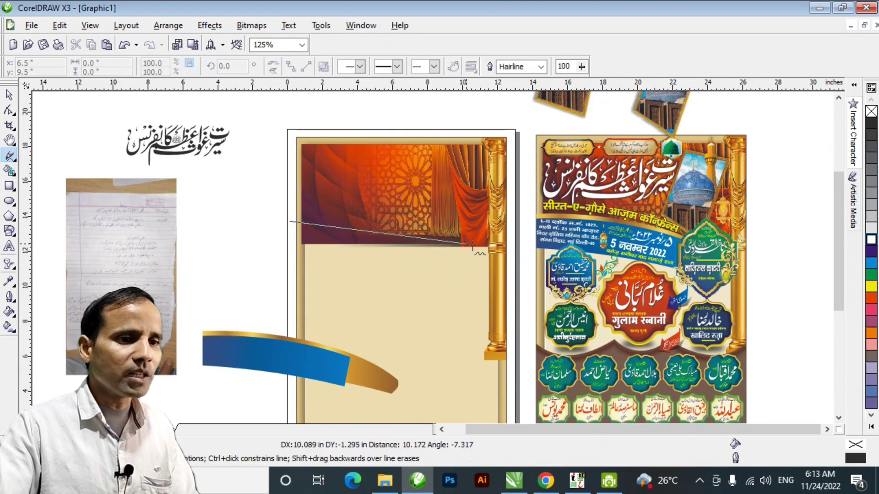
pyautogui.click(499, 262)
pyautogui.click(499, 289)
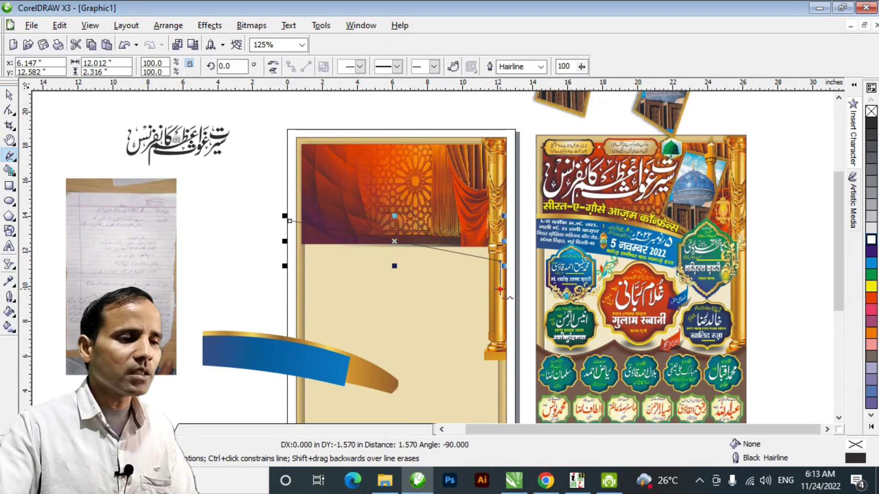
pyautogui.click(287, 268)
pyautogui.click(289, 221)
# - Bend the band's upper and lower edges into upward arcs with the Shape tool and fill it with Blue
pyautogui.click(9, 109)
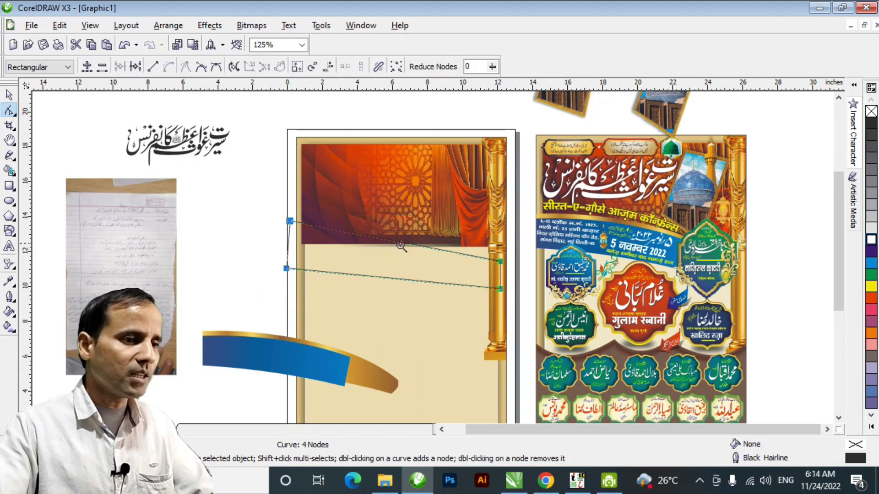
pyautogui.scroll(2, 401, 247)
pyautogui.click(452, 295)
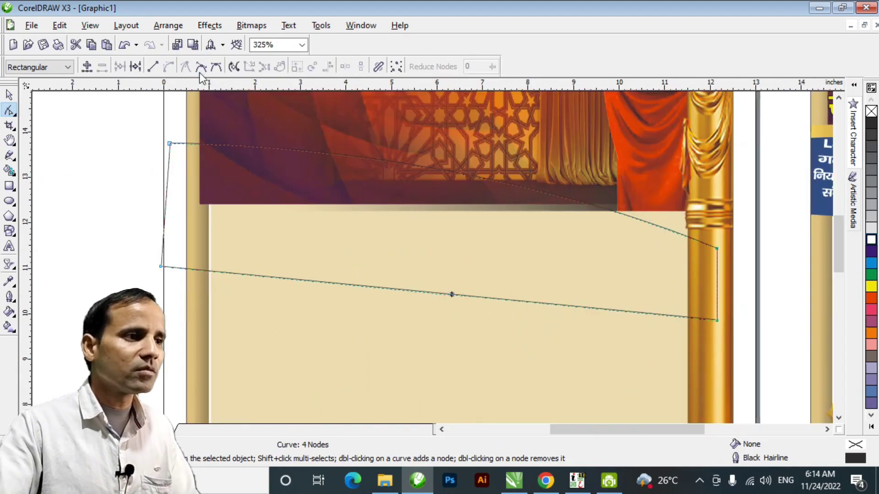
pyautogui.moveTo(451, 294); pyautogui.dragTo(217, 265)
pyautogui.moveTo(132, 246); pyautogui.dragTo(202, 289)
pyautogui.moveTo(347, 259); pyautogui.dragTo(339, 257)
pyautogui.moveTo(531, 276); pyautogui.dragTo(517, 272)
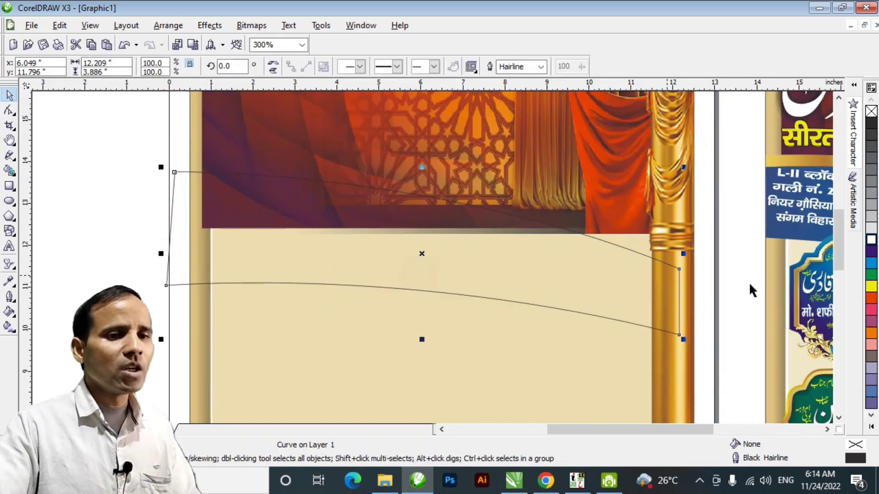
pyautogui.click(871, 251)
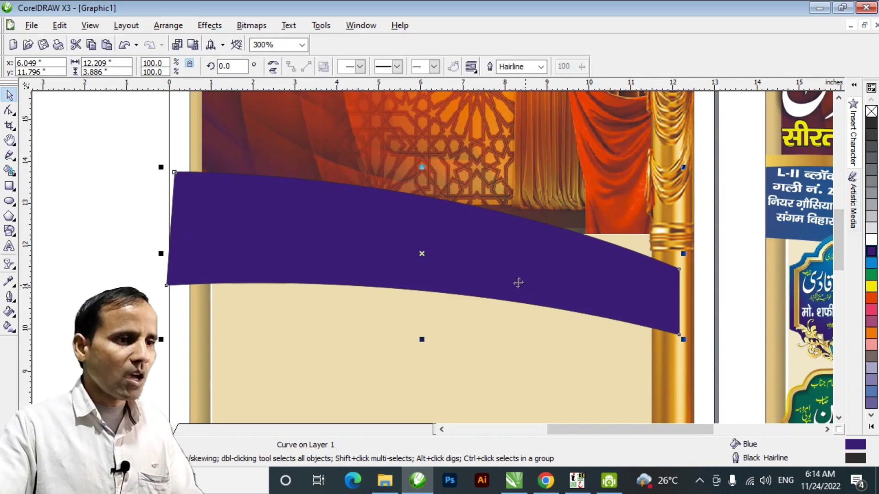
# - Duplicate the blue curved band about 0.33 in lower and fill the duplicate with Yellow
pyautogui.press('h')
pyautogui.rightClick(492, 287)
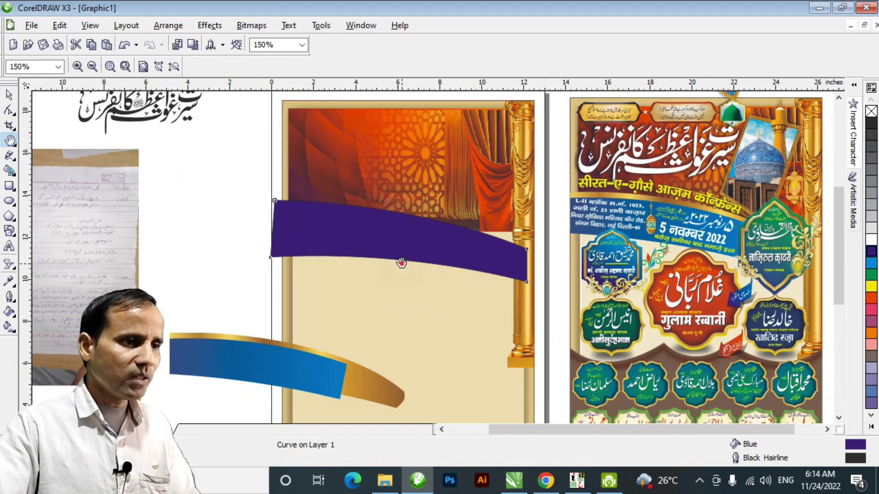
pyautogui.moveTo(402, 255); pyautogui.dragTo(475, 254)
pyautogui.press('space')
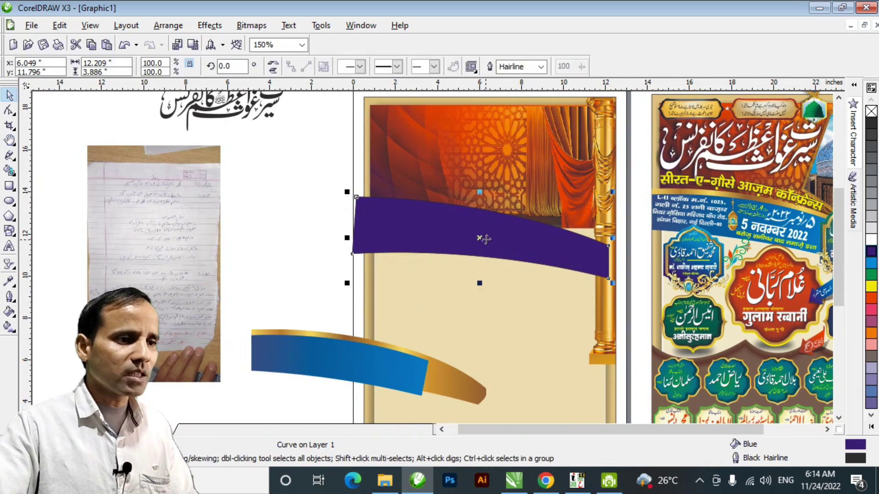
pyautogui.moveTo(484, 239); pyautogui.dragTo(487, 246)
pyautogui.press('space')
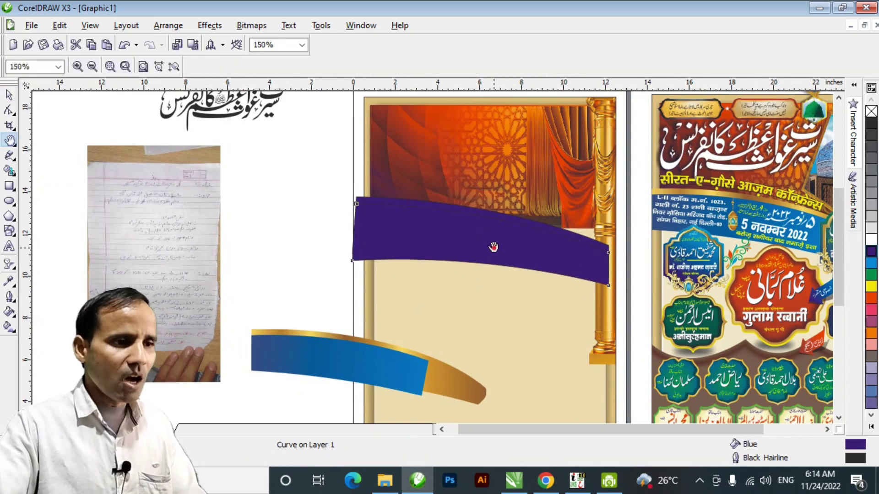
pyautogui.scroll(2, 489, 247)
pyautogui.press('space')
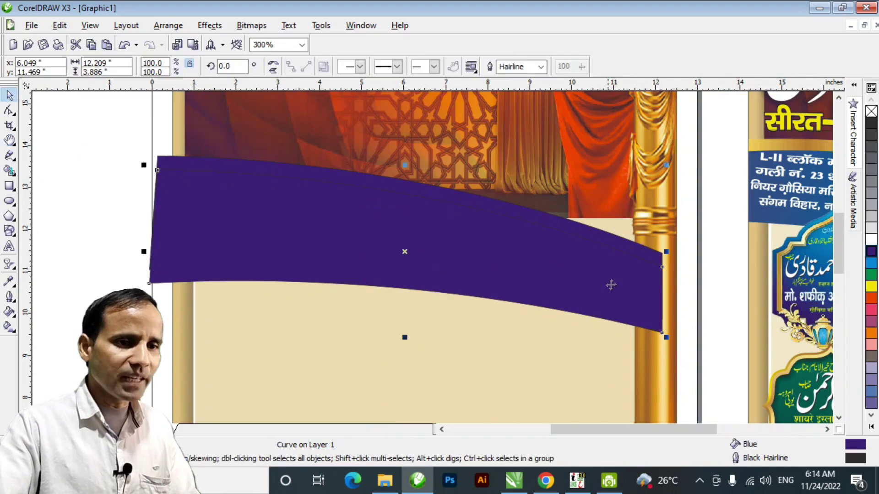
pyautogui.click(871, 287)
# - Skew the yellow band's right side slightly upward so the exposed blue strip narrows toward the right end
pyautogui.click(528, 270)
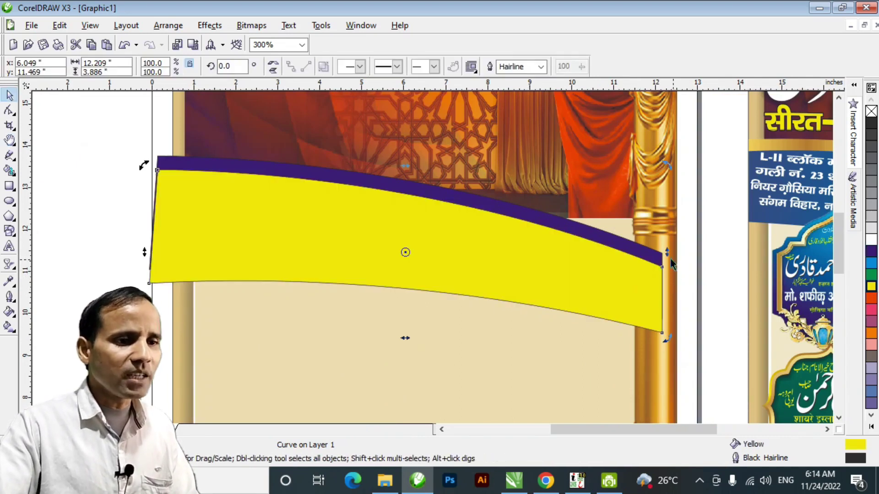
pyautogui.moveTo(667, 251); pyautogui.dragTo(668, 242)
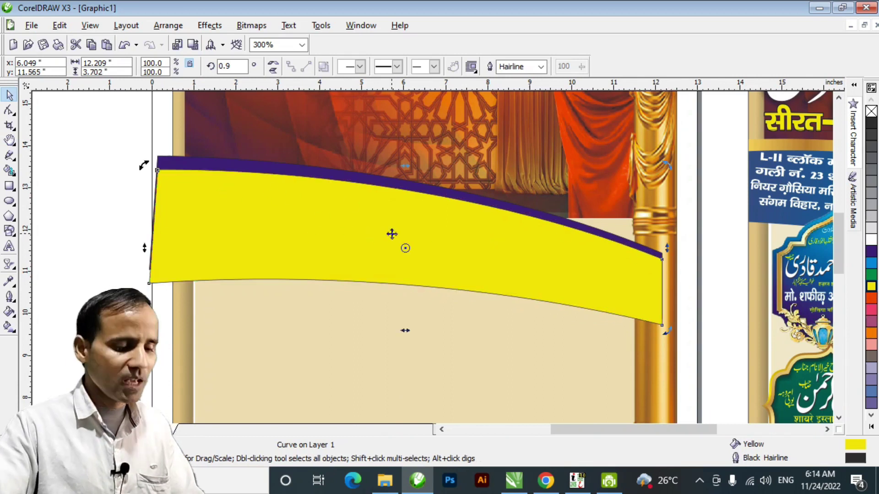
pyautogui.press('h')
pyautogui.moveTo(400, 244); pyautogui.dragTo(437, 240)
pyautogui.rightClick(411, 274)
pyautogui.press('space')
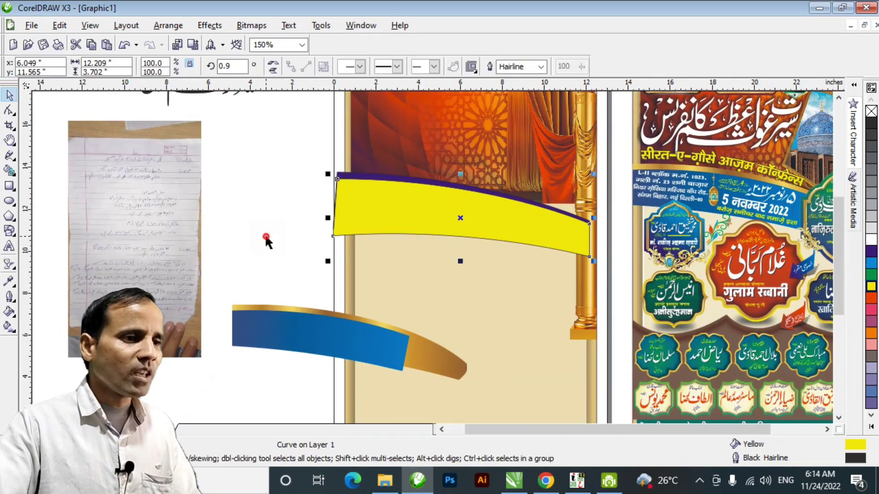
# - Apply a linear fountain fill from Blue to white along the full length of the blue band behind the yellow one
pyautogui.click(265, 238)
pyautogui.click(380, 179)
pyautogui.click(398, 346)
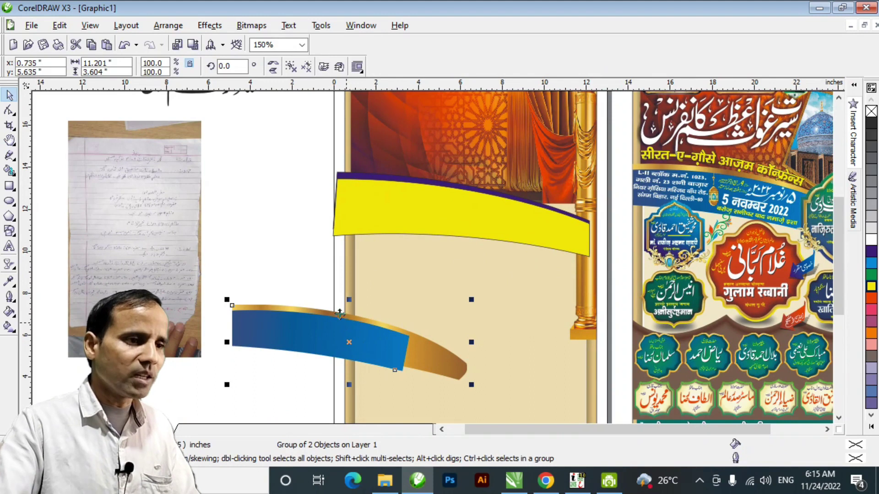
pyautogui.scroll(2, 425, 202)
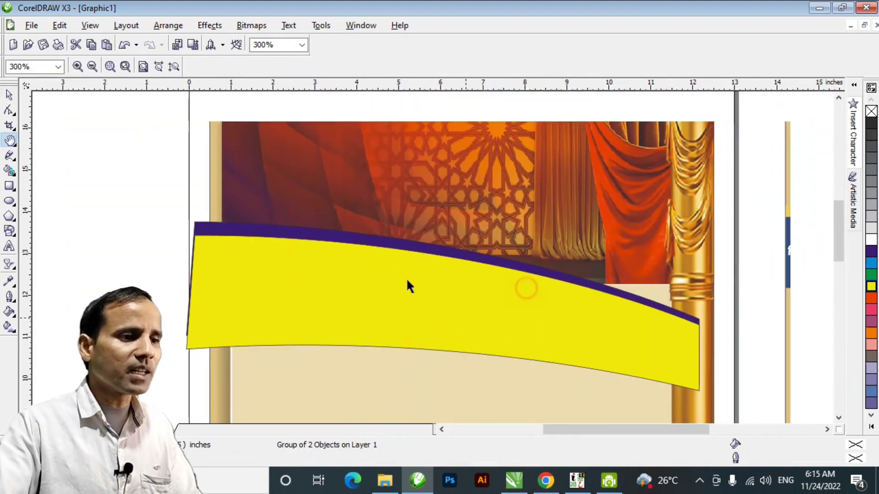
pyautogui.keyDown('ctrl'); pyautogui.click(389, 249); pyautogui.keyUp('ctrl')
pyautogui.press('g')
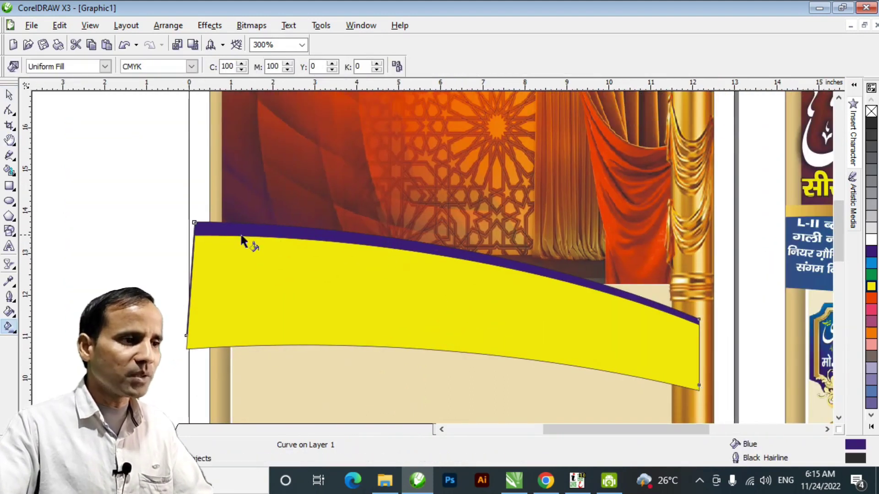
pyautogui.moveTo(272, 242); pyautogui.dragTo(692, 314)
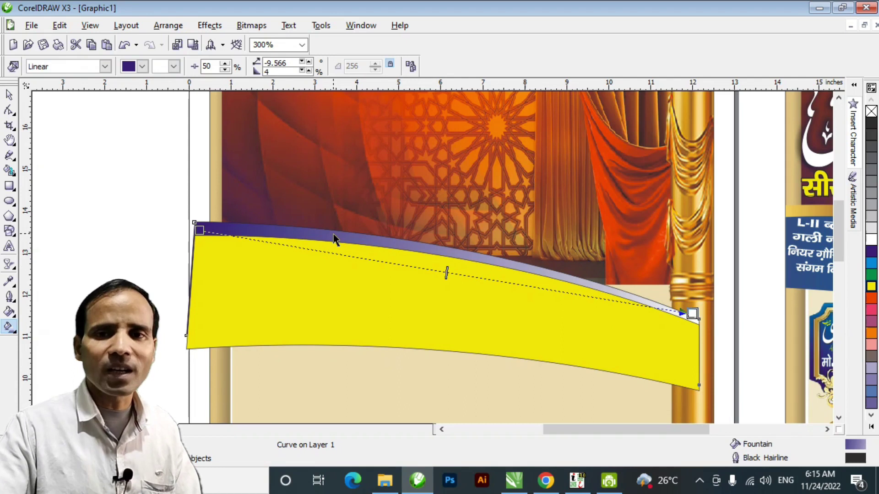
# - Switch the band's fountain fill to a custom blend and set its starting colour to gold C4 M19 Y87 K0
pyautogui.press('space')
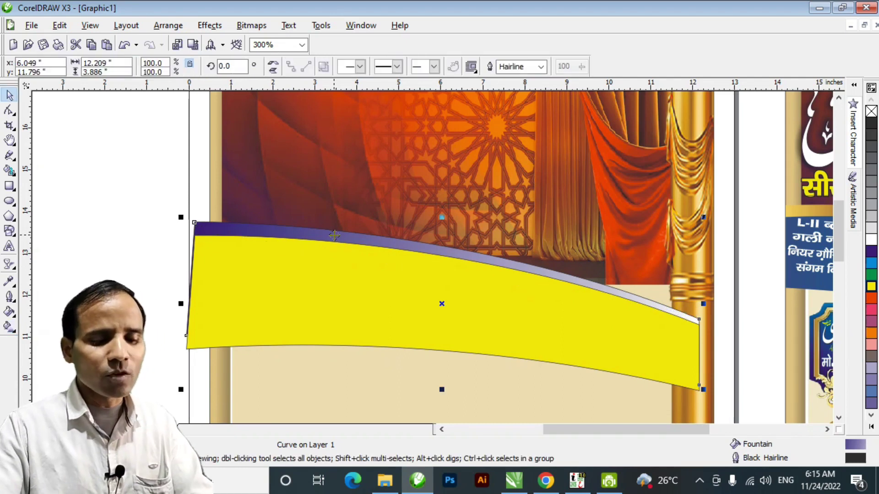
pyautogui.press('F11')
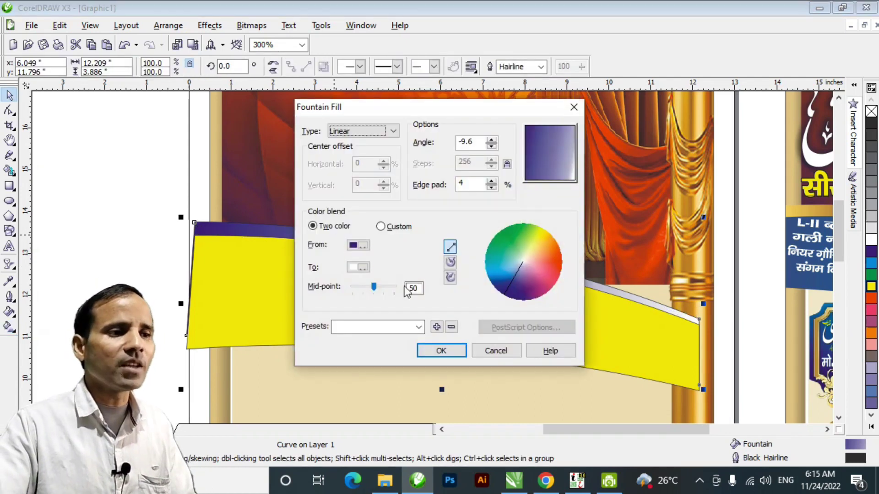
pyautogui.click(381, 227)
pyautogui.click(521, 301)
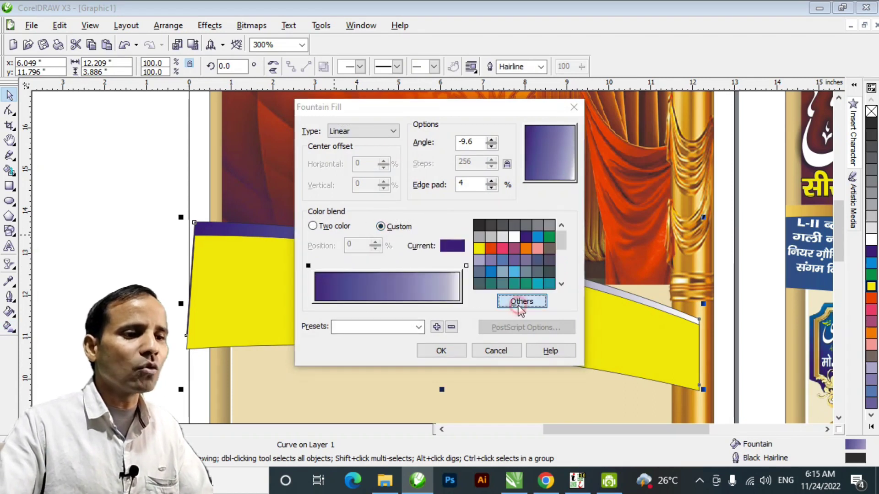
pyautogui.moveTo(638, 188); pyautogui.dragTo(637, 277)
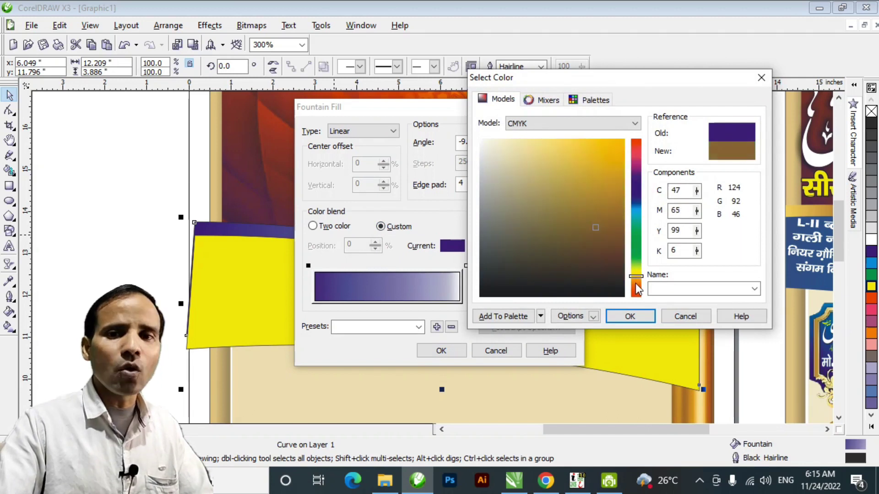
pyautogui.click(584, 148)
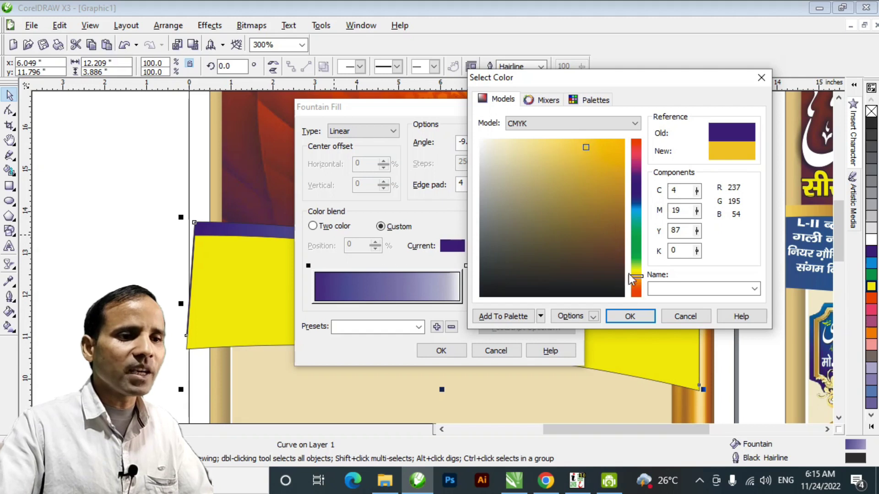
pyautogui.click(629, 317)
# - Add gradient stops at 38% with C10 M20 Y70 K0 and at 63% with C13 M29 Y90 K0
pyautogui.doubleClick(369, 266)
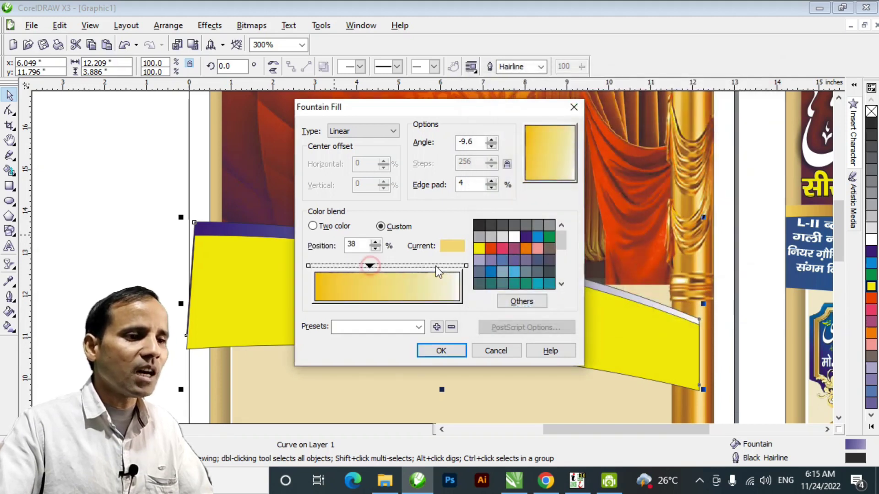
pyautogui.click(522, 301)
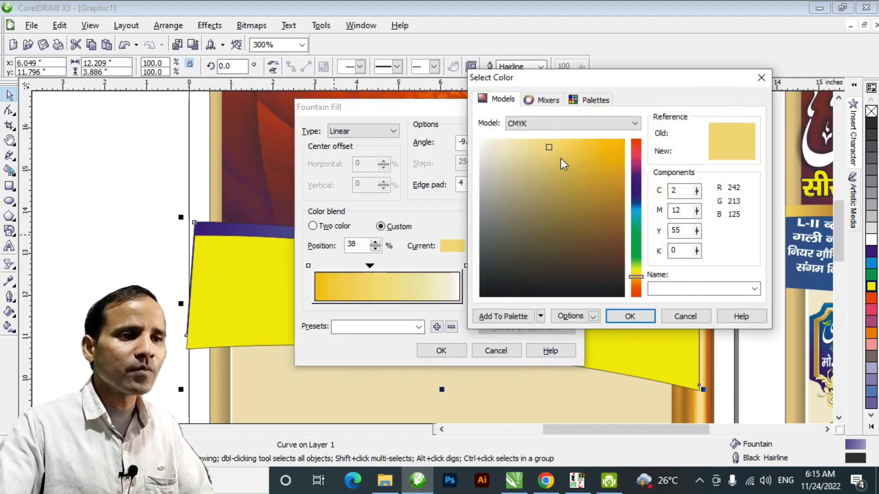
pyautogui.click(554, 163)
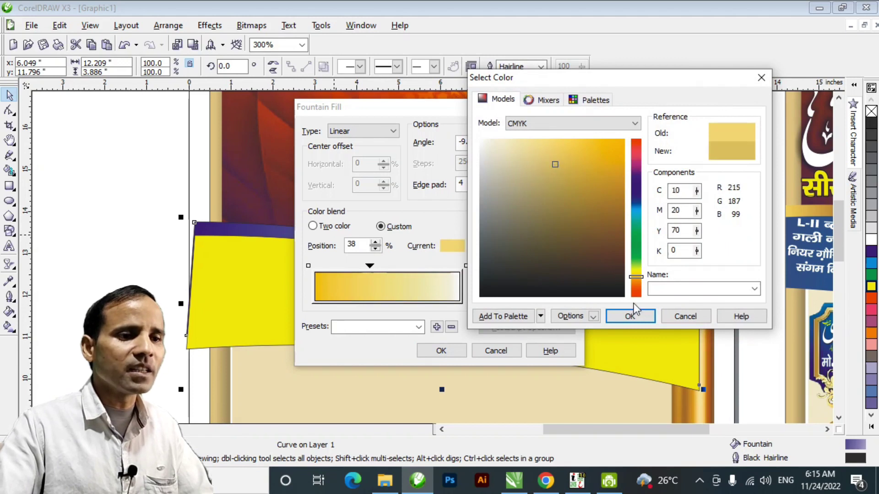
pyautogui.click(631, 316)
pyautogui.doubleClick(405, 266)
pyautogui.click(520, 303)
pyautogui.click(586, 174)
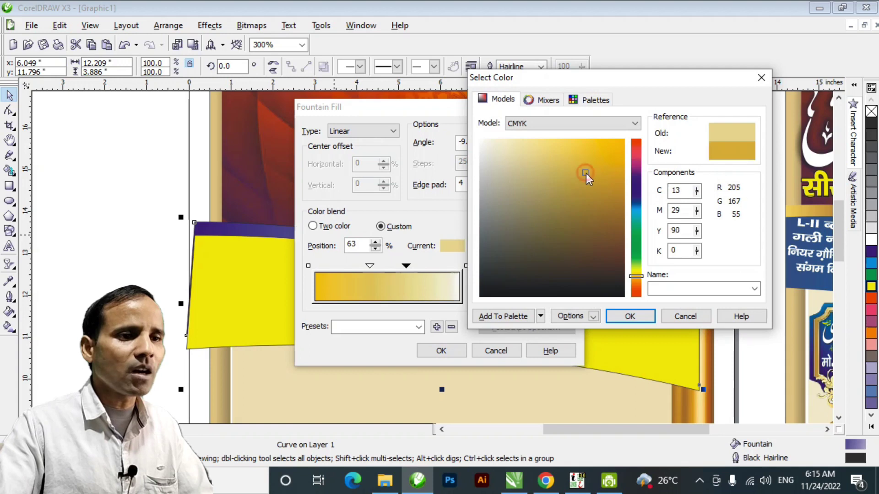
pyautogui.click(640, 318)
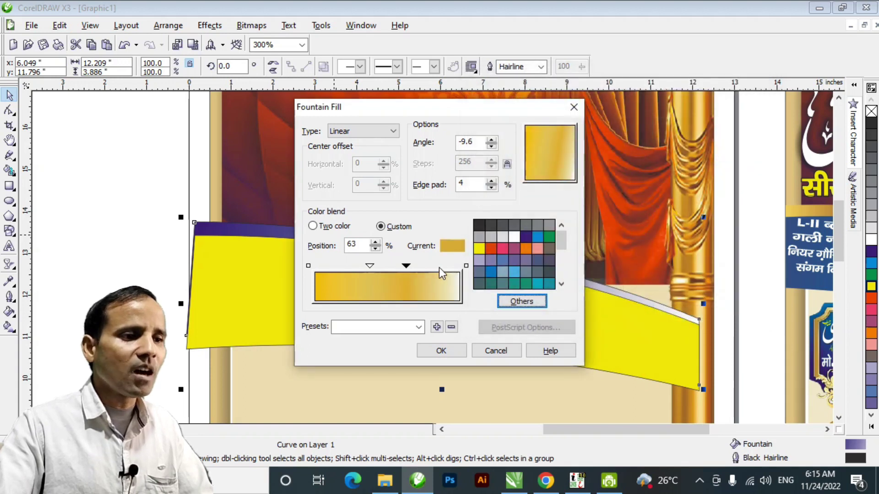
# - Add a third intermediate stop near the gradient's end and change the white end colour to bright gold
pyautogui.doubleClick(439, 266)
pyautogui.click(520, 301)
pyautogui.click(574, 143)
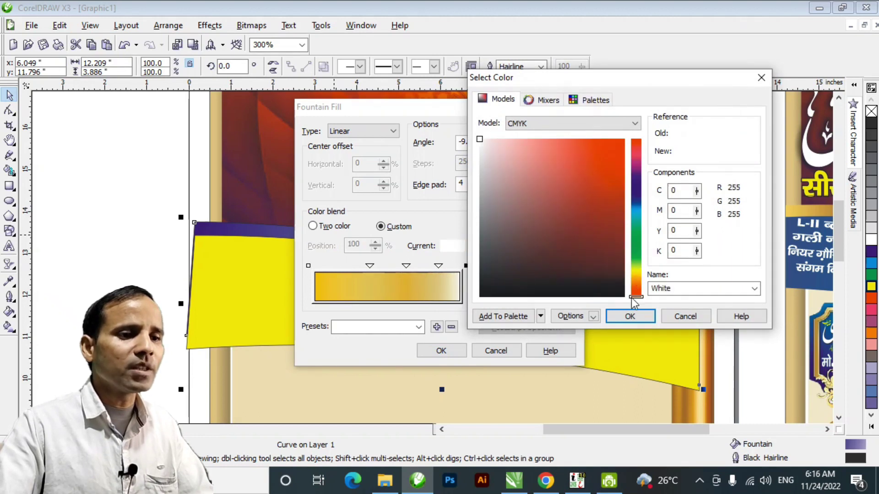
pyautogui.moveTo(632, 298); pyautogui.dragTo(634, 279)
pyautogui.moveTo(597, 151); pyautogui.dragTo(582, 143)
pyautogui.click(630, 316)
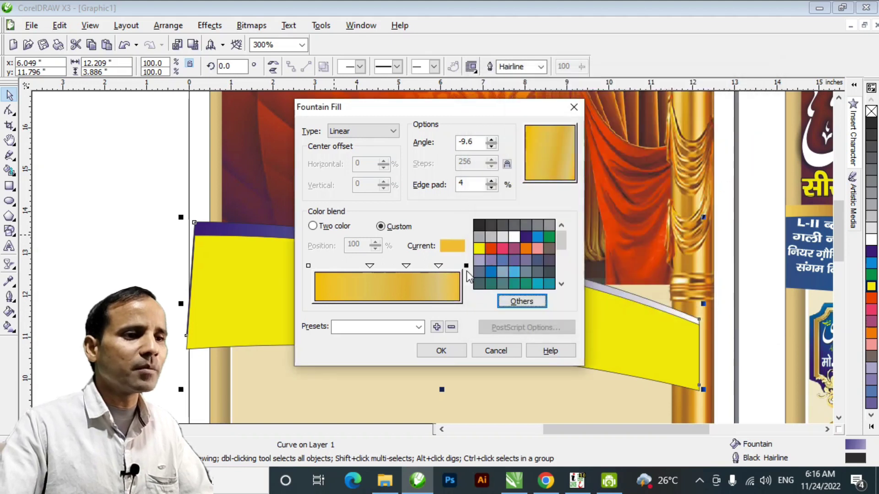
# - Reposition the intermediate stops to 29%, 56% and 78% at a 0.0 angle, and recolour the 29% stop C14 M31 Y91 K0
pyautogui.moveTo(370, 267)
pyautogui.mouseDown()
pyautogui.moveTo(360, 266)
pyautogui.moveTo(396, 267)
pyautogui.mouseUp()
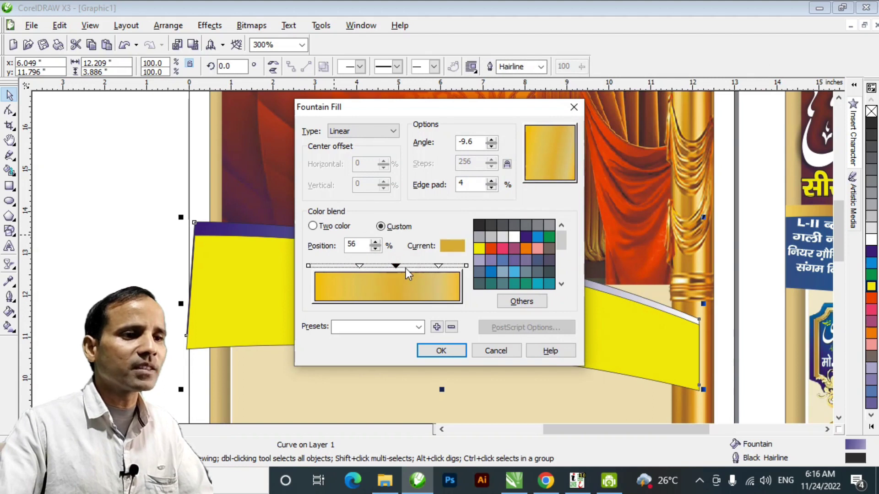
pyautogui.click(502, 304)
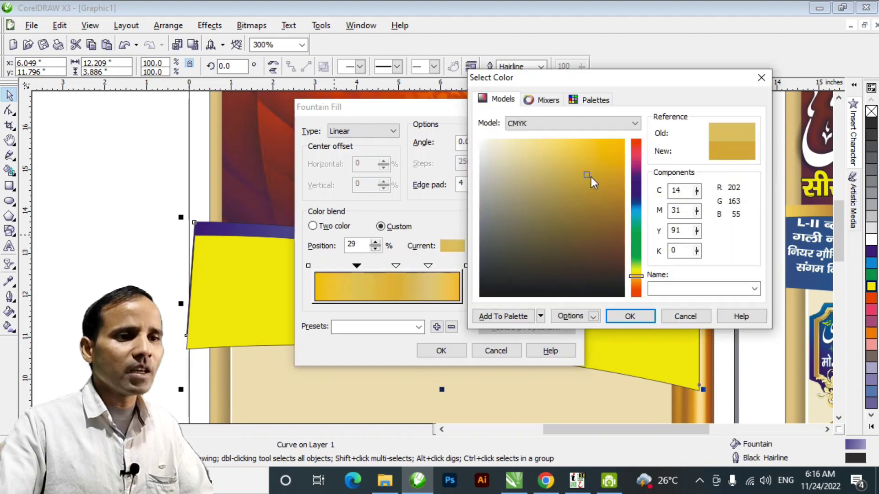
pyautogui.click(632, 316)
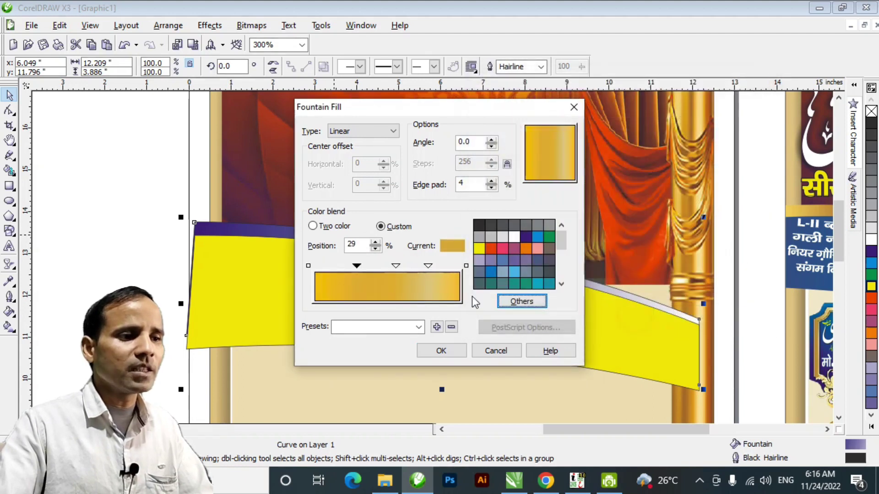
# - Recolour the gradient's 56% stop to a light gold and its 78% stop to C16 M34 Y89 K0
pyautogui.click(396, 265)
pyautogui.click(527, 306)
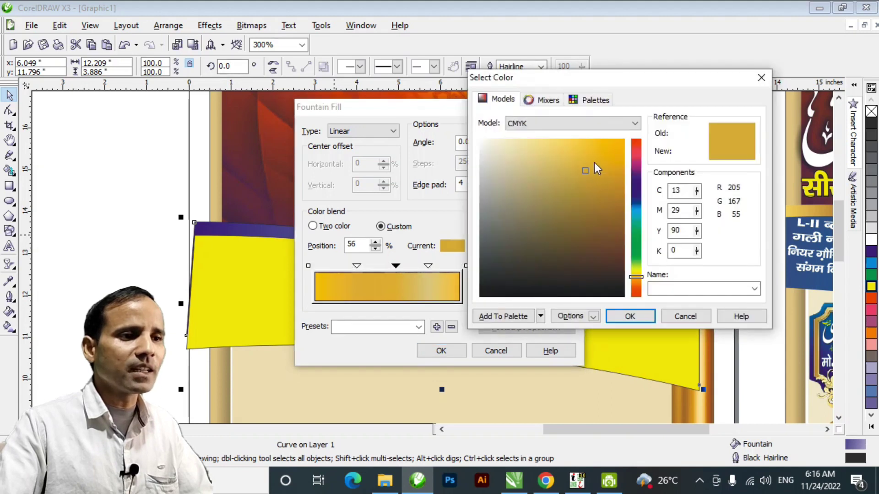
pyautogui.click(567, 144)
pyautogui.click(631, 316)
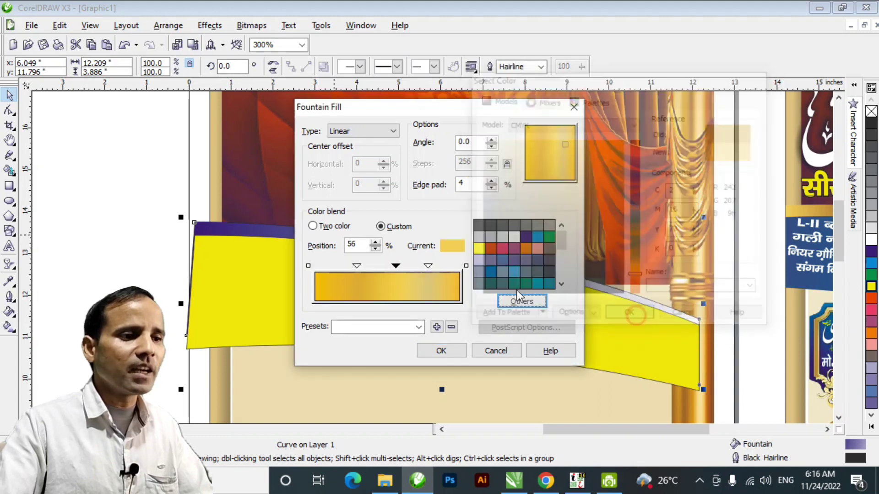
pyautogui.click(428, 266)
pyautogui.click(522, 301)
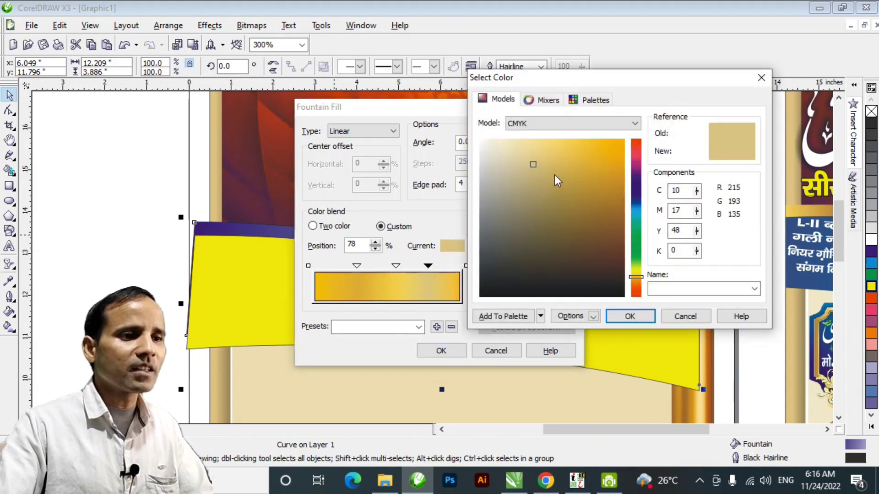
pyautogui.click(558, 176)
pyautogui.click(581, 179)
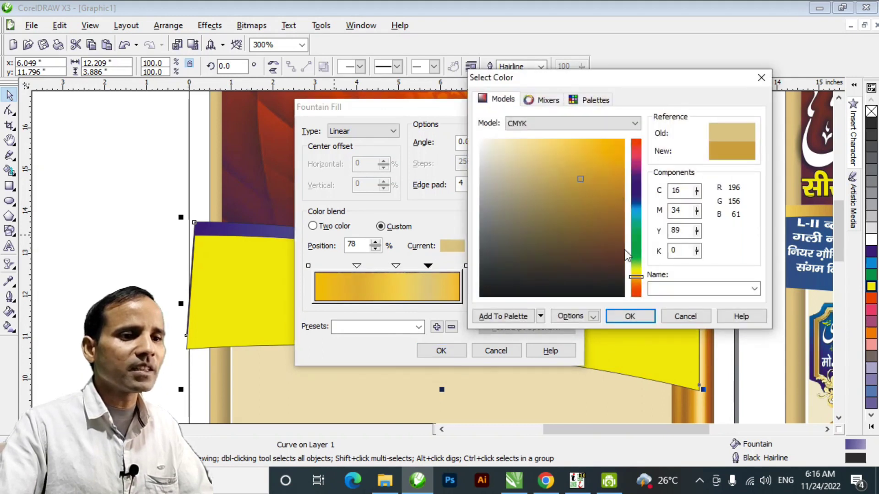
pyautogui.click(630, 316)
# - Deepen the 29% stop to a darker gold, apply the fountain fill to the band, and shift that stop slightly toward the start
pyautogui.click(356, 266)
pyautogui.click(522, 301)
pyautogui.click(596, 182)
pyautogui.click(627, 317)
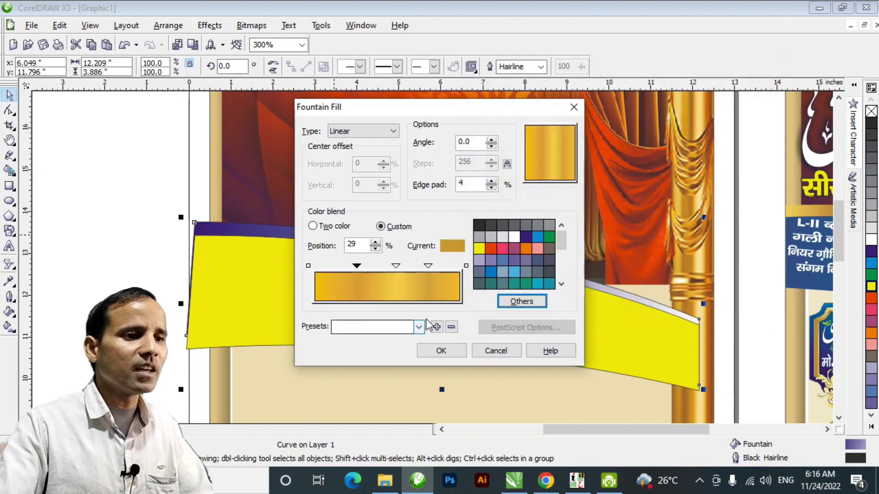
pyautogui.click(441, 351)
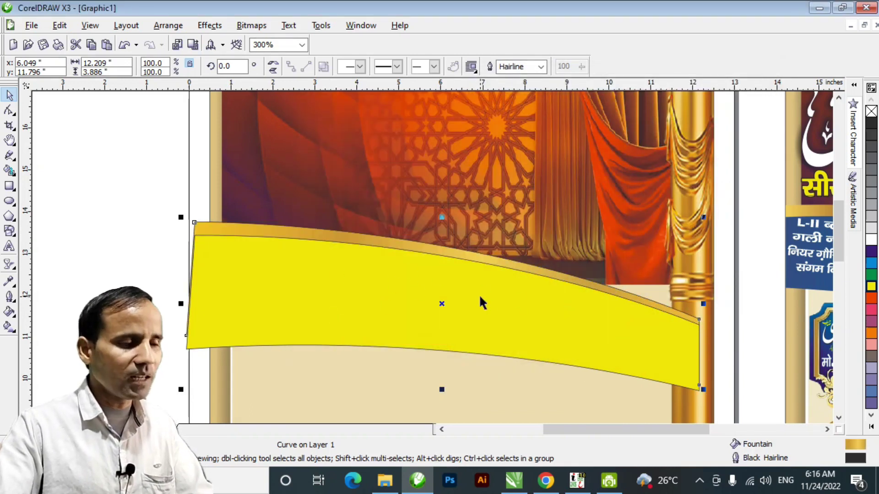
pyautogui.press('F11')
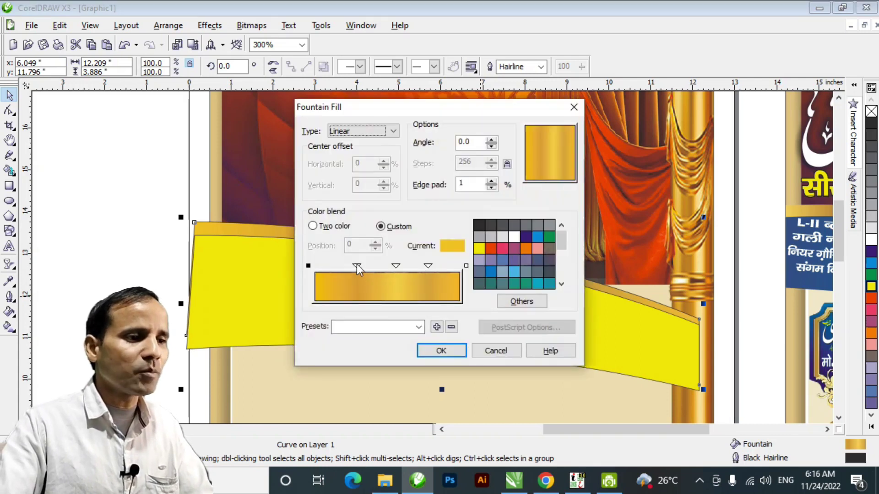
pyautogui.moveTo(357, 266); pyautogui.dragTo(351, 266)
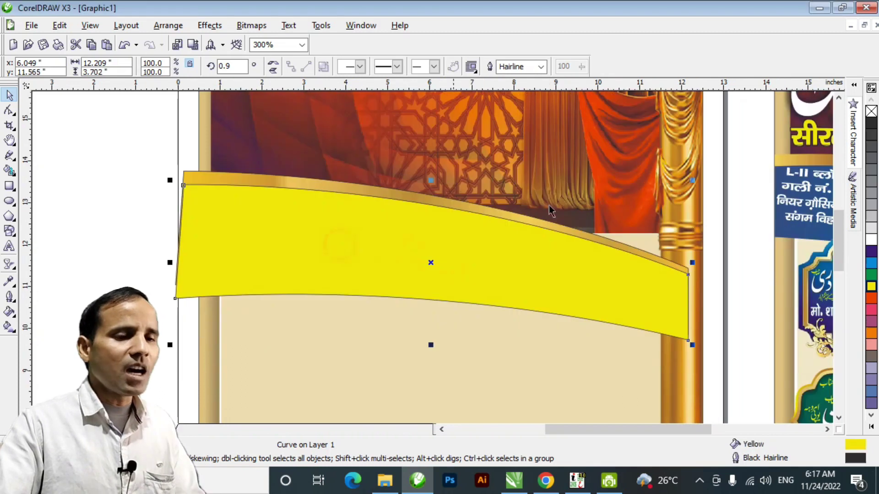
# - Fill the yellow band with a uniform blue of C100 M70 Y0 K0
pyautogui.click(871, 253)
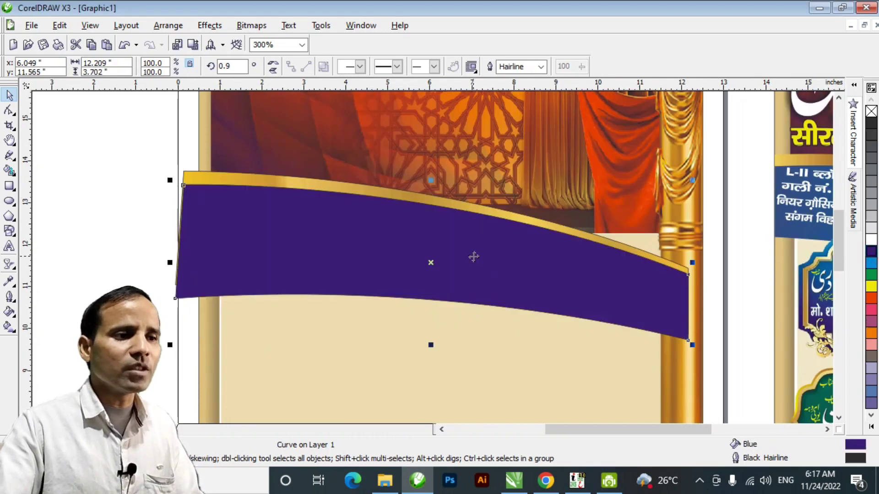
pyautogui.hotkey('shift', 'F11')
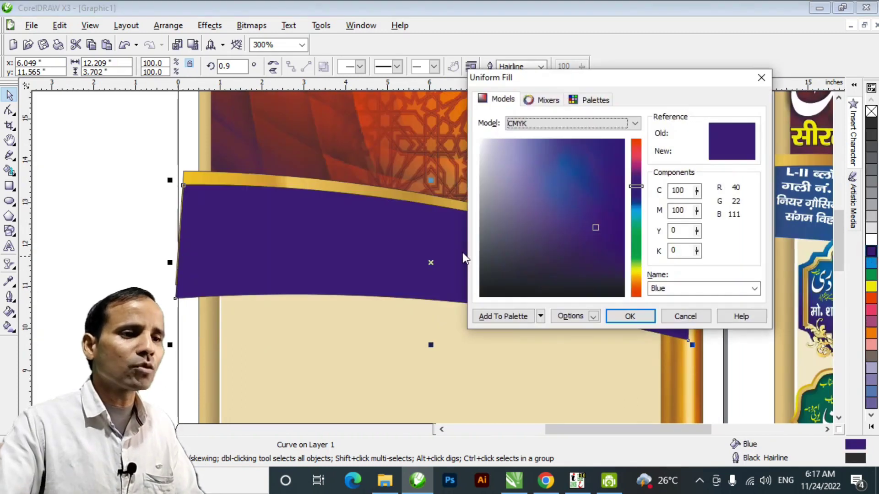
pyautogui.click(578, 180)
pyautogui.doubleClick(678, 190)
pyautogui.write('10')
pyautogui.press('Tab')
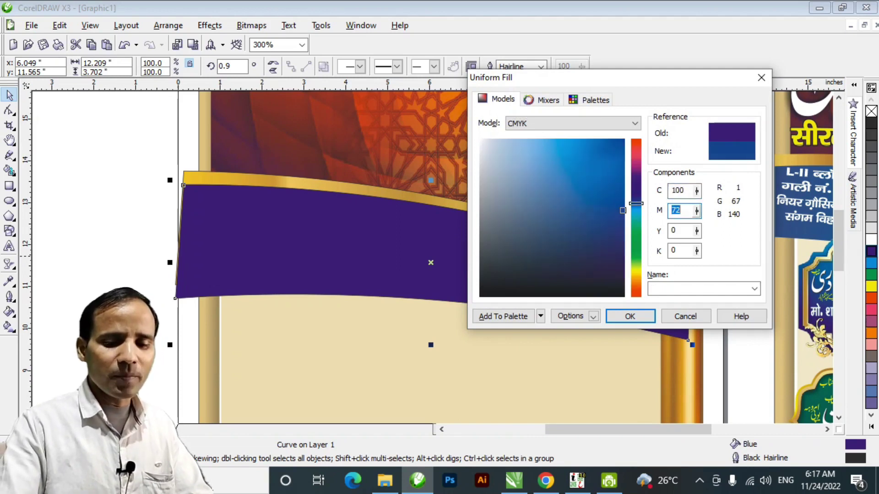
pyautogui.write('70')
pyautogui.press('Return')
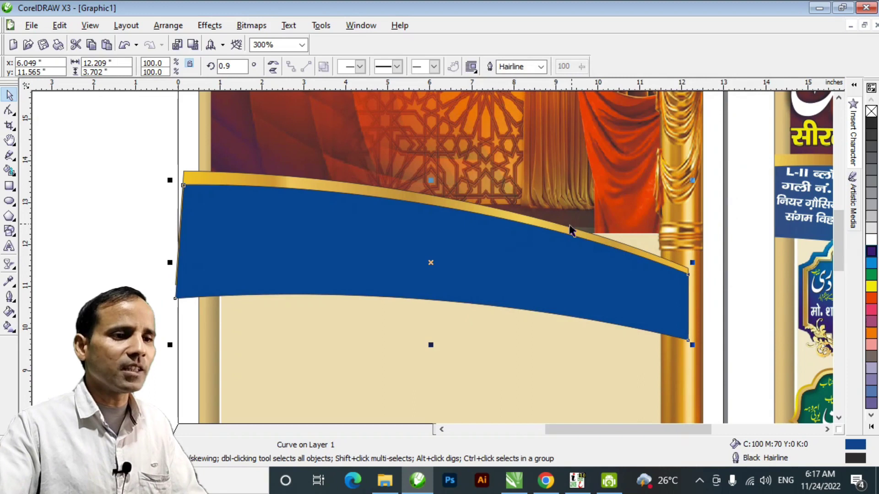
# - Remove the hairline outlines from the blue band and the gold strip, then deselect them
pyautogui.click(561, 231)
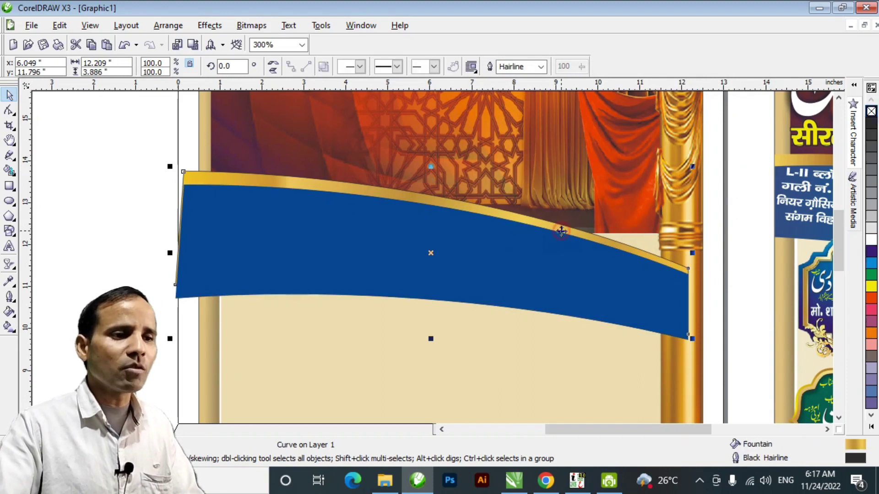
pyautogui.press('F12')
pyautogui.press('h')
pyautogui.scroll(-1, 499, 273)
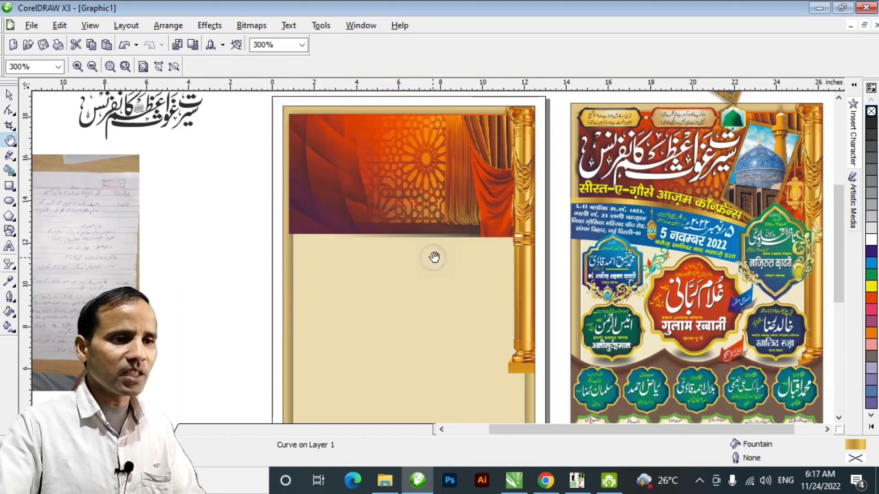
pyautogui.moveTo(412, 274); pyautogui.dragTo(424, 247)
pyautogui.press('space')
pyautogui.click(247, 212)
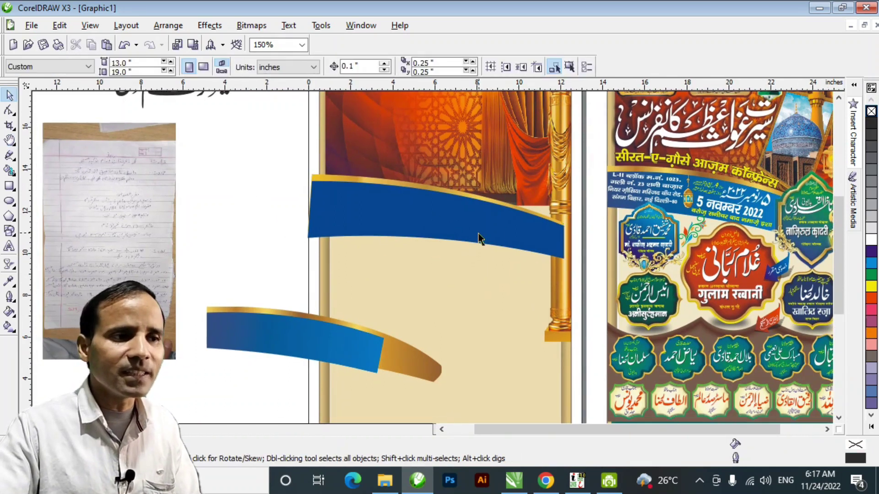
pyautogui.press('h')
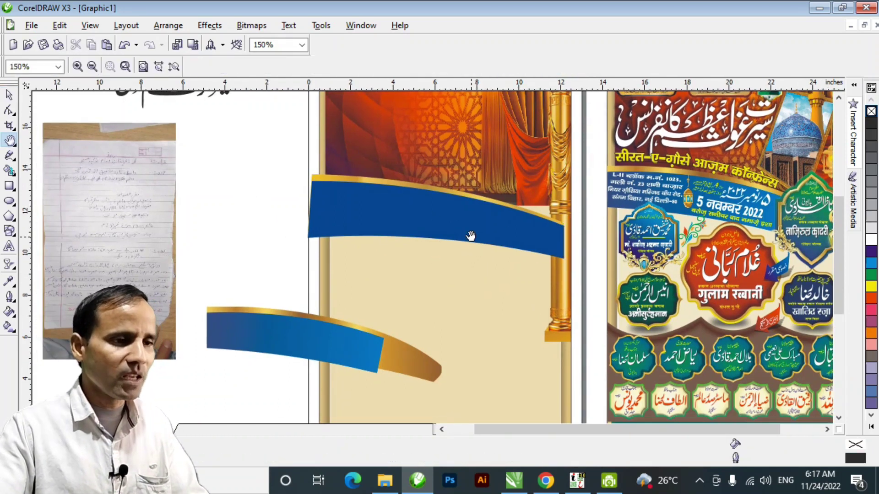
# - Copy the blank green arched frame from the reference poster onto the blue band's end over the gold pillar, then deselect it
pyautogui.moveTo(500, 243)
pyautogui.mouseDown()
pyautogui.moveTo(458, 243)
pyautogui.moveTo(490, 237)
pyautogui.mouseUp()
pyautogui.press('space')
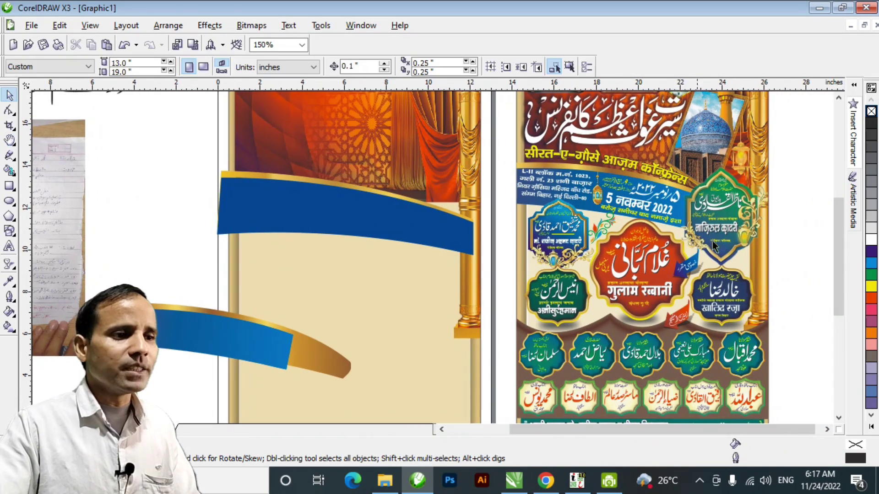
pyautogui.click(746, 238)
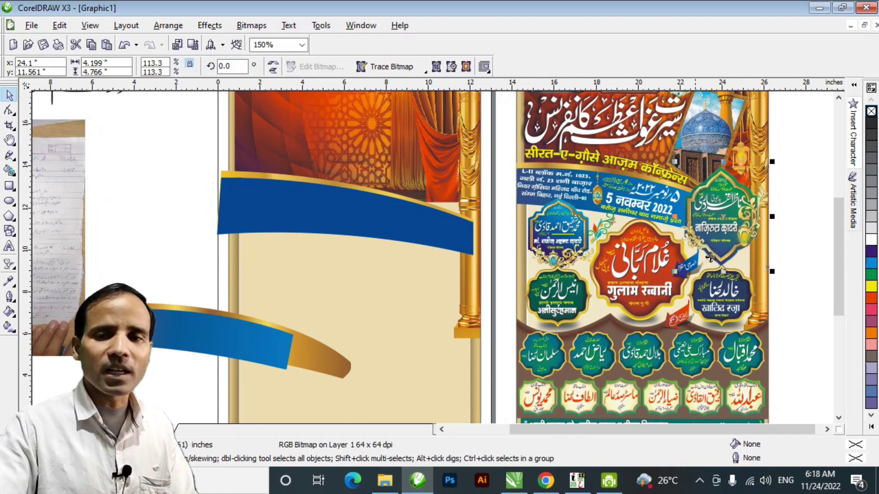
pyautogui.moveTo(743, 239); pyautogui.dragTo(447, 249)
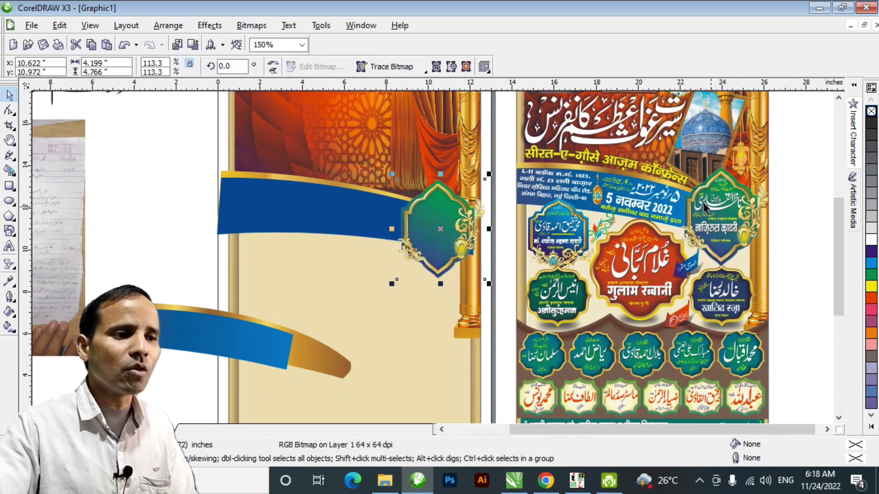
pyautogui.click(449, 234)
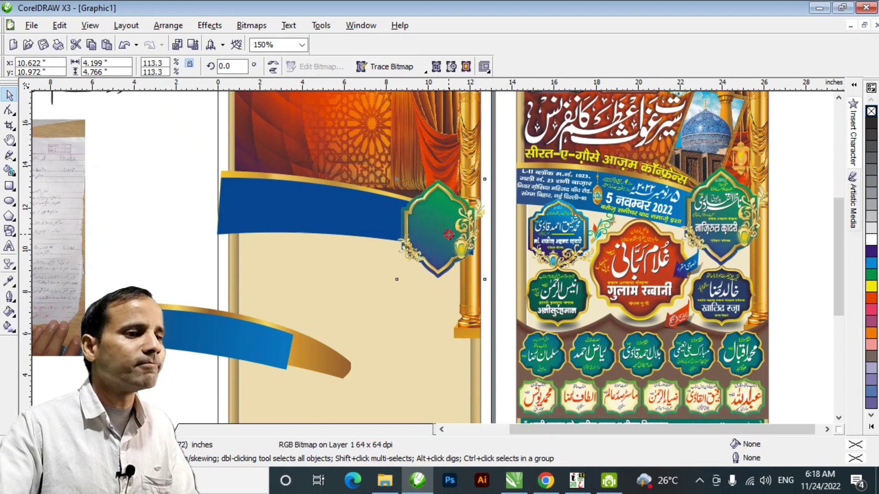
pyautogui.click(448, 235)
pyautogui.click(198, 219)
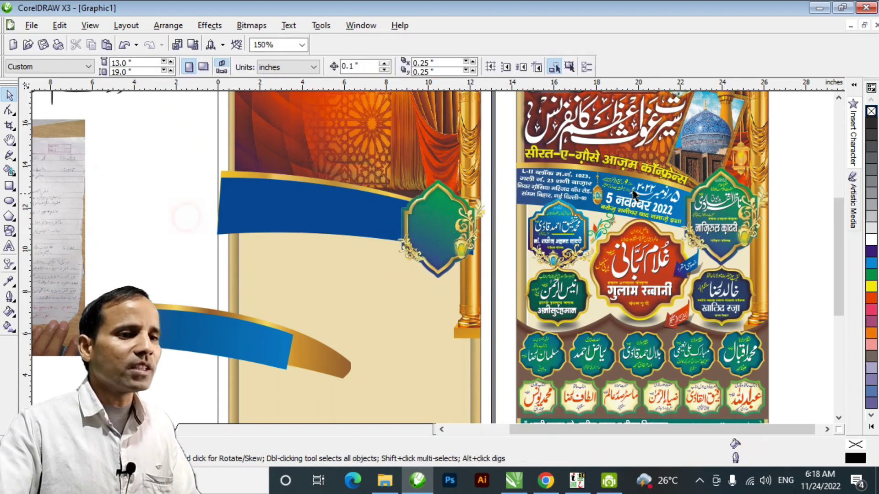
# - Move the black Urdu calligraphy title onto the red curtain header and enlarge it proportionally
pyautogui.press('h')
pyautogui.moveTo(488, 231); pyautogui.dragTo(544, 252)
pyautogui.moveTo(317, 232); pyautogui.dragTo(479, 267)
pyautogui.press('space')
pyautogui.moveTo(175, 136); pyautogui.dragTo(353, 222)
pyautogui.moveTo(285, 188); pyautogui.dragTo(519, 231)
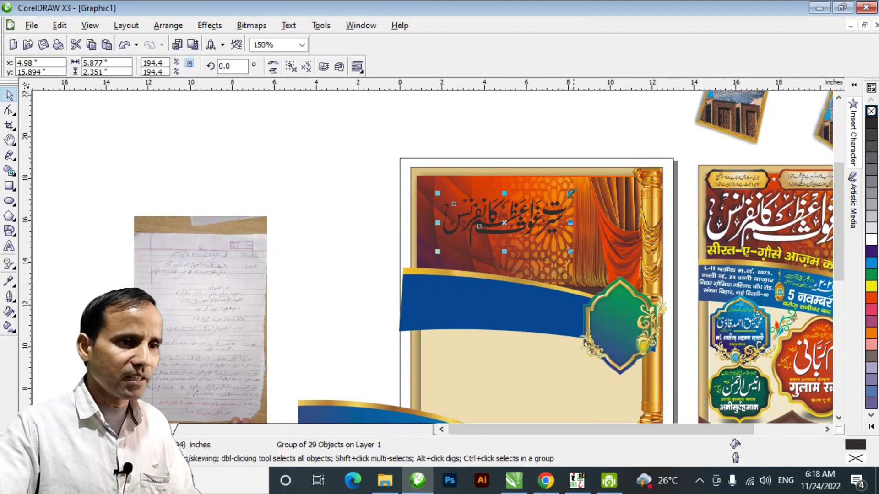
pyautogui.moveTo(570, 193); pyautogui.dragTo(589, 185)
# - Place the tilted gold-framed dome picture in the header between the Urdu title and the gold pillar
pyautogui.press('h')
pyautogui.moveTo(719, 136); pyautogui.dragTo(541, 243)
pyautogui.press('space')
pyautogui.moveTo(628, 114); pyautogui.dragTo(489, 254)
pyautogui.moveTo(567, 187); pyautogui.dragTo(574, 227)
# - Shift the framed dome picture slightly down and toward the Urdu title, keeping the minaret tip inside the page
pyautogui.press('h')
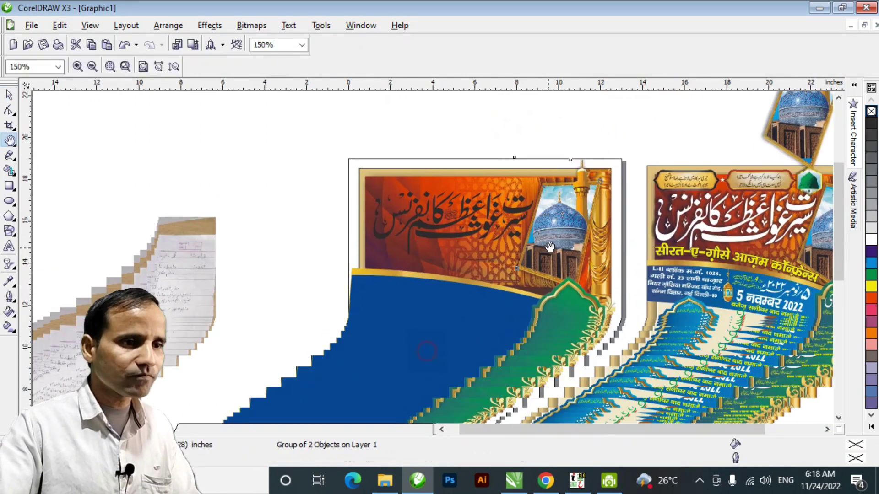
pyautogui.doubleClick(537, 254)
pyautogui.moveTo(467, 261); pyautogui.dragTo(525, 320)
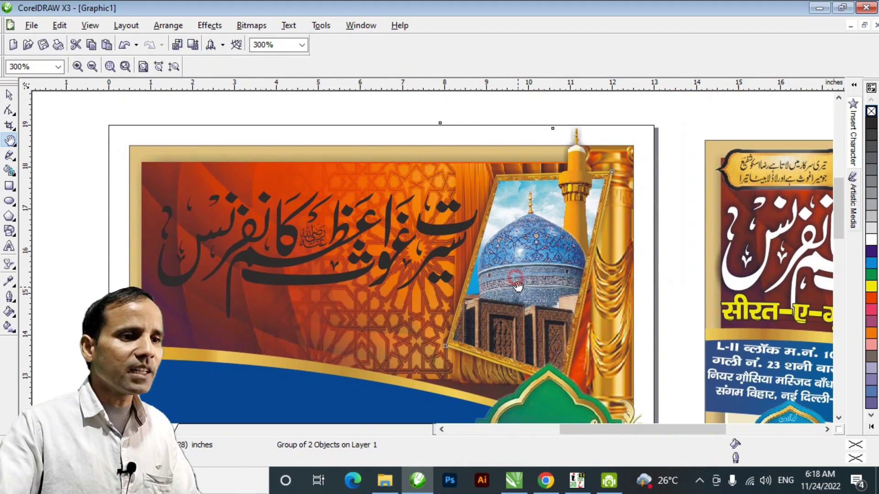
pyautogui.press('space')
pyautogui.moveTo(534, 262); pyautogui.dragTo(533, 271)
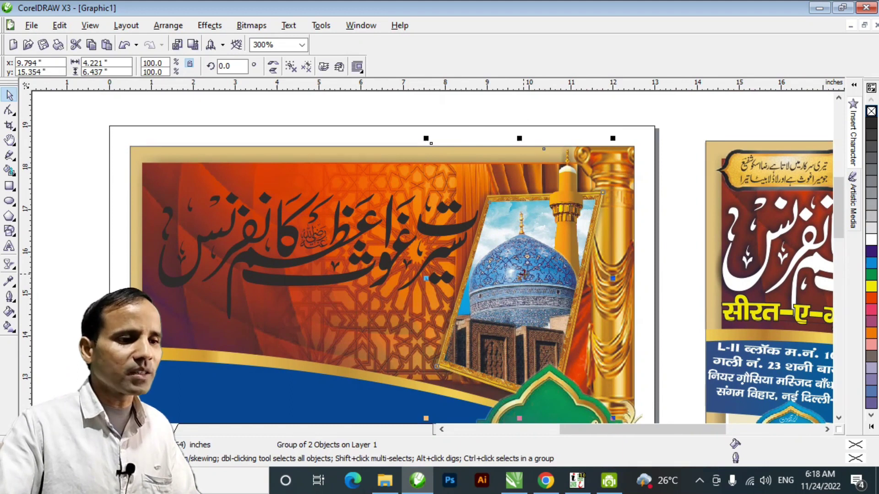
pyautogui.click(527, 270)
pyautogui.moveTo(524, 269); pyautogui.dragTo(521, 268)
# - Copy the reference poster's hanging lantern beside the dome picture, shrink it to about 1.09 by 1.91 inches, and nudge it toward the picture
pyautogui.press('h')
pyautogui.scroll(-1, 520, 284)
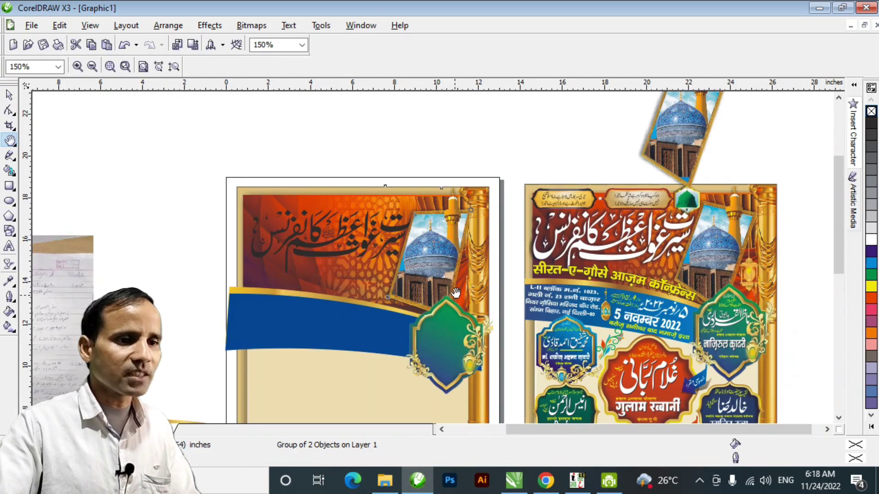
pyautogui.press('space')
pyautogui.click(754, 275)
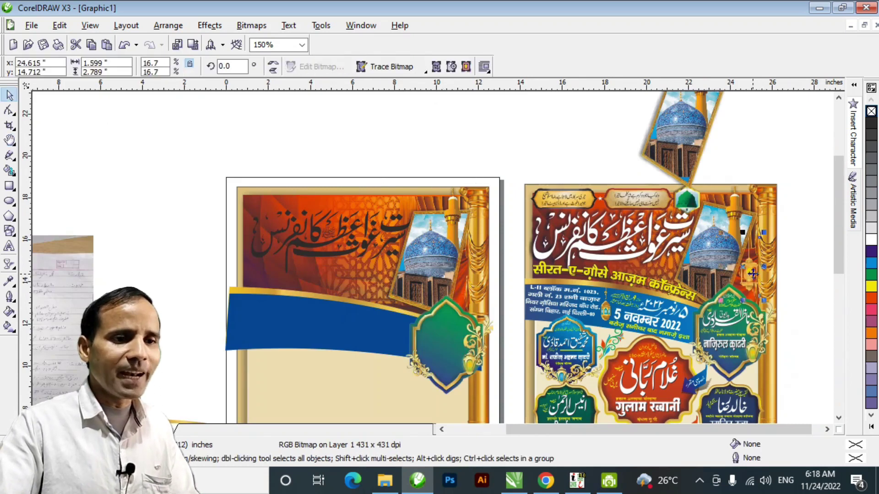
pyautogui.moveTo(751, 271); pyautogui.dragTo(470, 285)
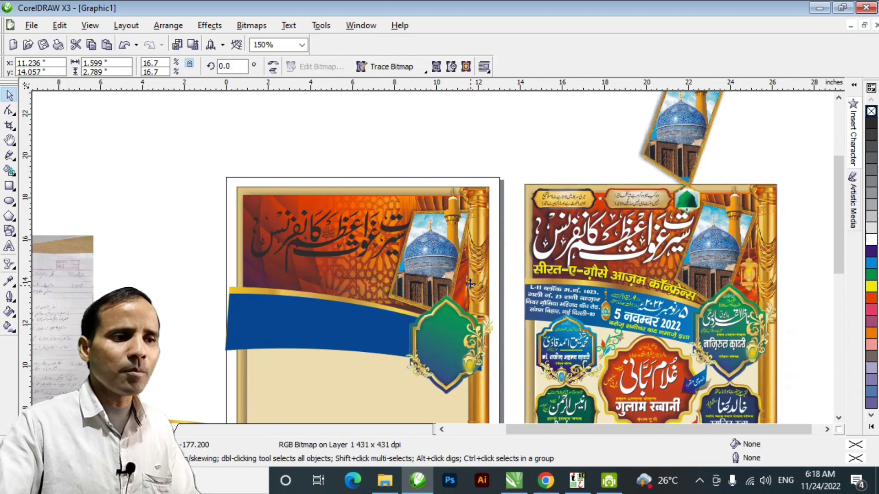
pyautogui.scroll(1, 433, 258)
pyautogui.moveTo(472, 206); pyautogui.dragTo(462, 224)
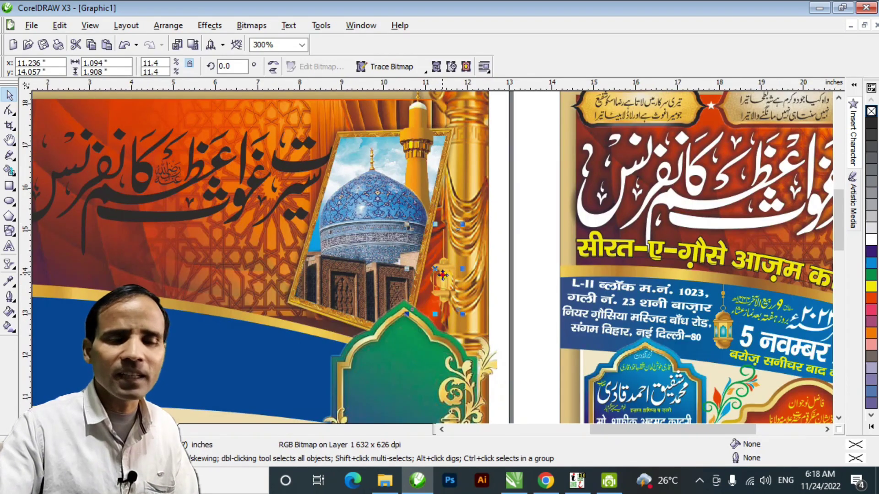
pyautogui.moveTo(442, 275); pyautogui.dragTo(436, 279)
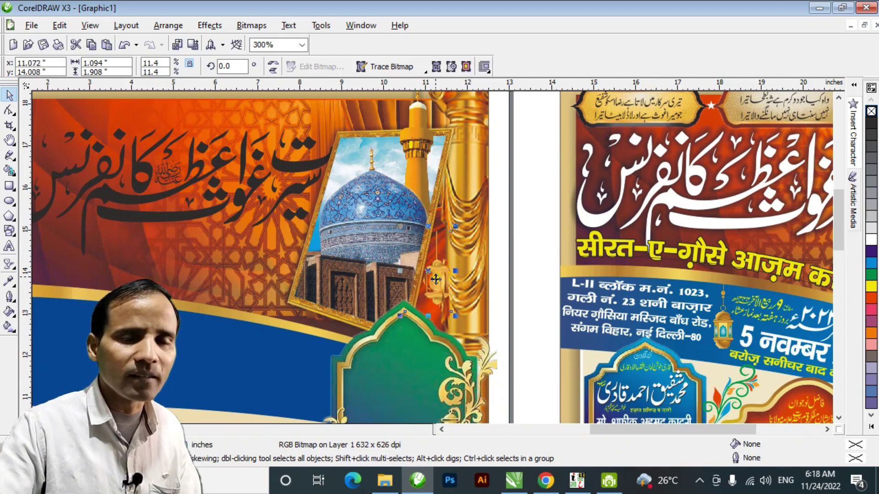
# - Compare the recreated header and blue band with the reference poster, leaving nothing selected
pyautogui.press('h')
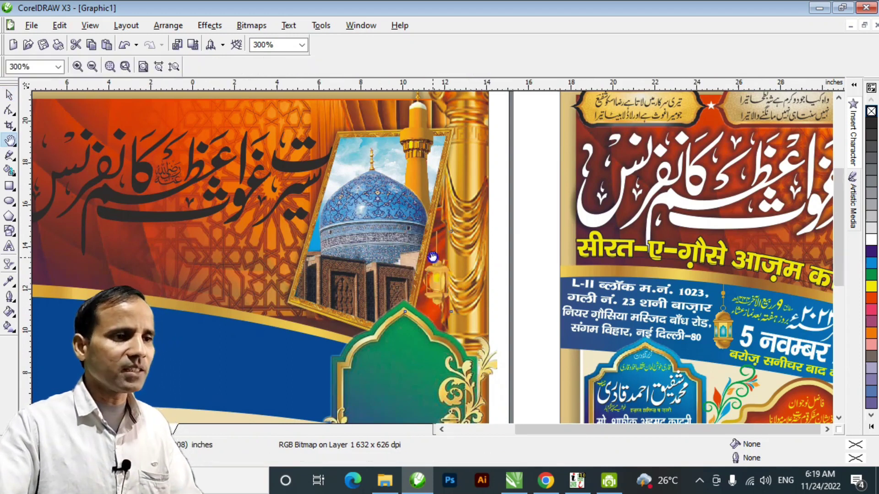
pyautogui.press('F3')
pyautogui.moveTo(428, 252); pyautogui.dragTo(493, 239)
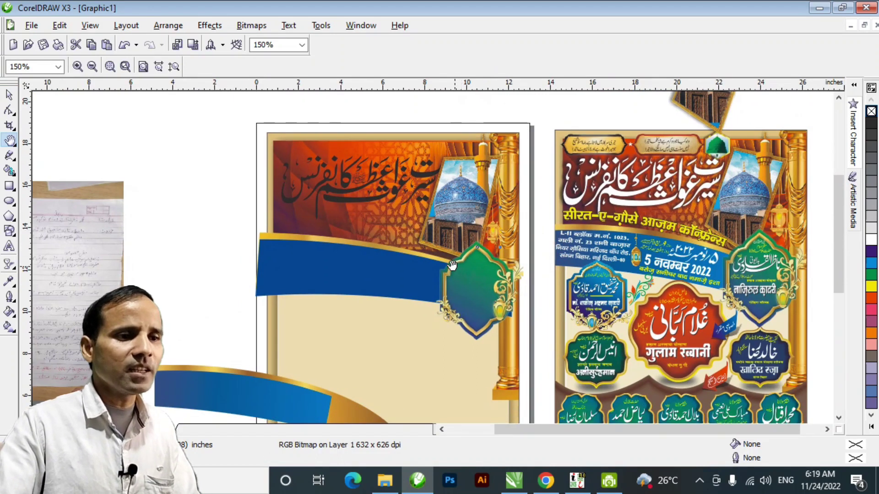
pyautogui.moveTo(442, 266); pyautogui.dragTo(458, 283)
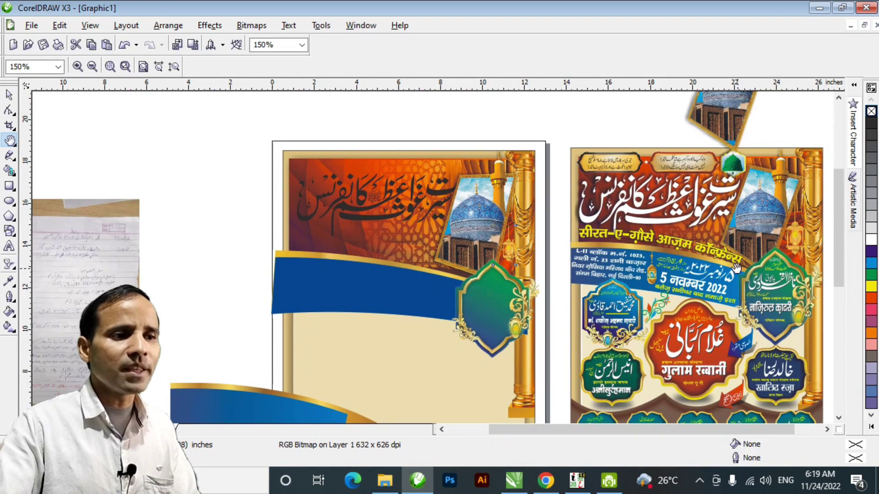
pyautogui.moveTo(240, 252); pyautogui.dragTo(313, 260)
pyautogui.press('space')
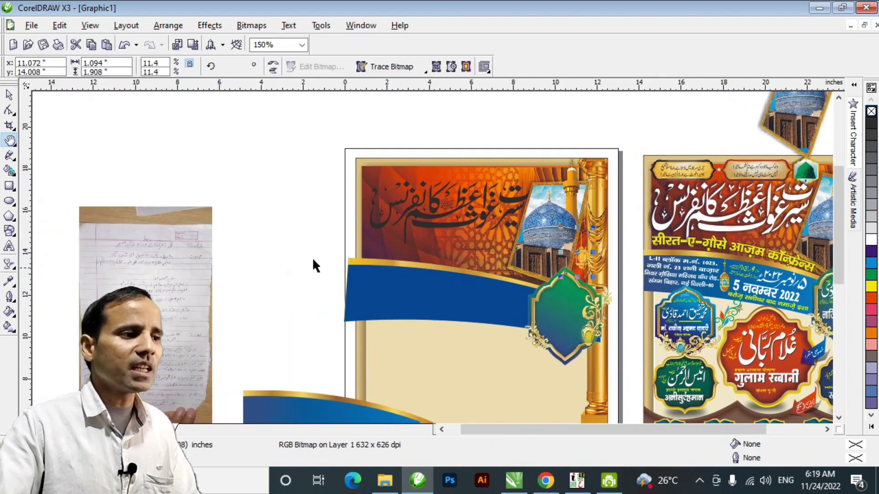
pyautogui.click(314, 260)
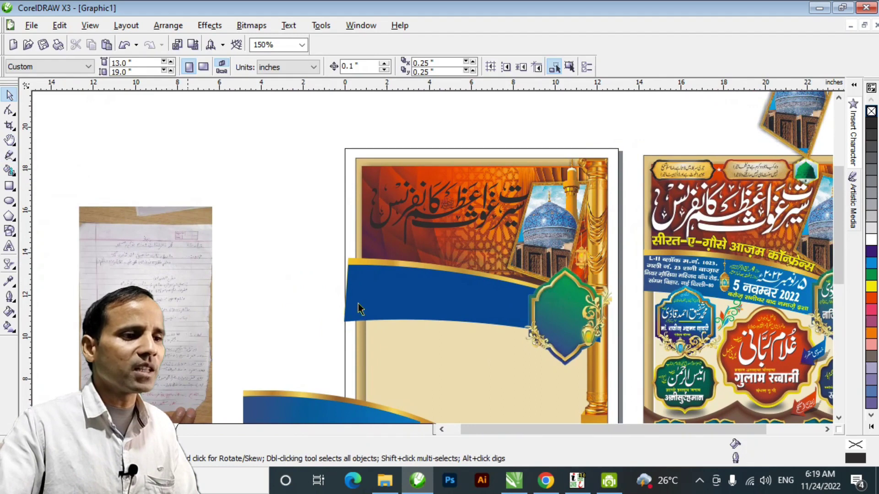
pyautogui.click(389, 270)
pyautogui.click(271, 261)
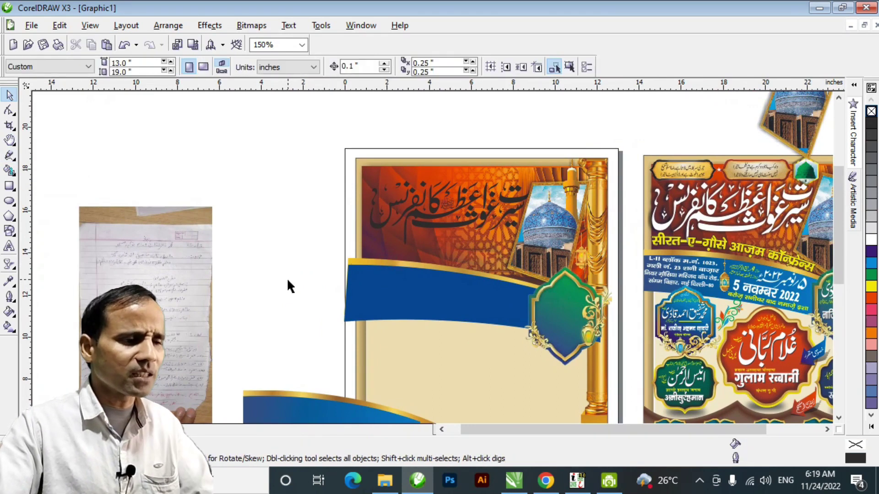
# - Start an artistic text object for the Hindi title beside the page, using the Abbasi Bhisham font
pyautogui.press('F8')
pyautogui.click(265, 256)
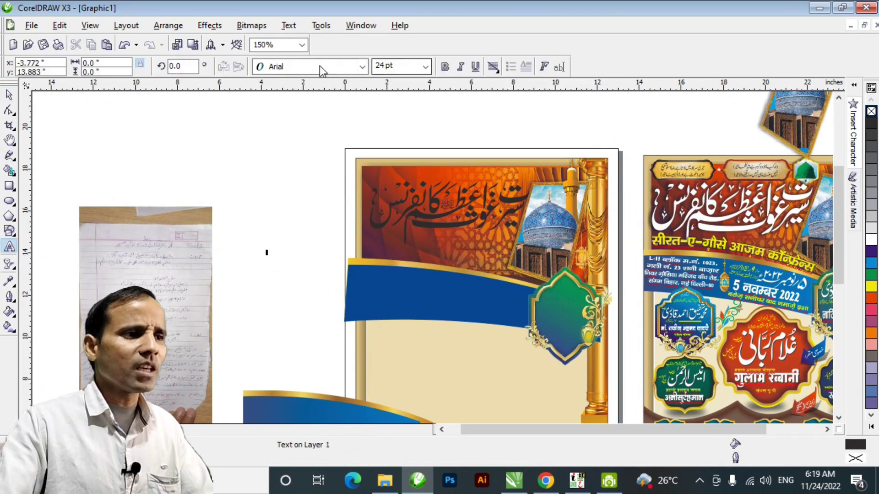
pyautogui.click(320, 67)
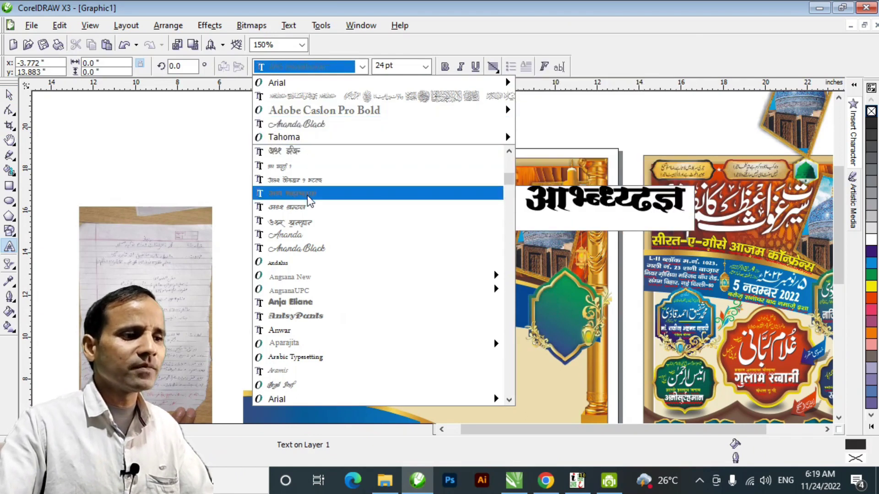
pyautogui.scroll(2, 310, 200)
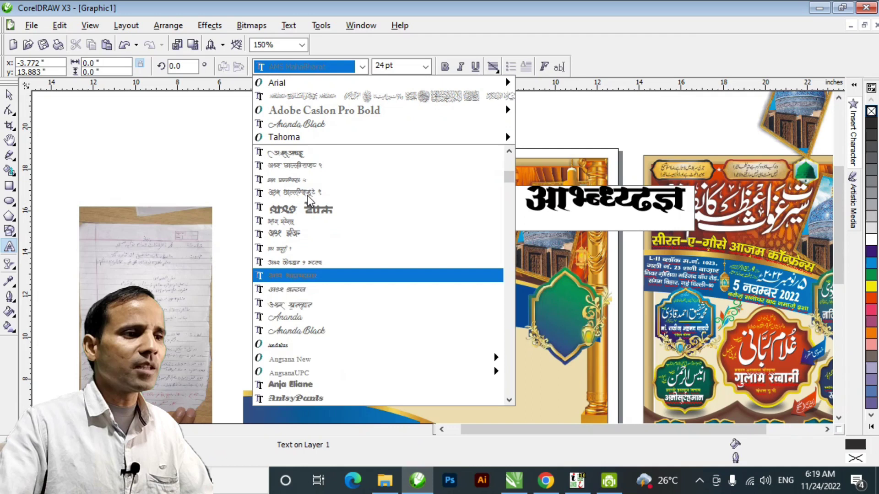
pyautogui.scroll(3, 310, 201)
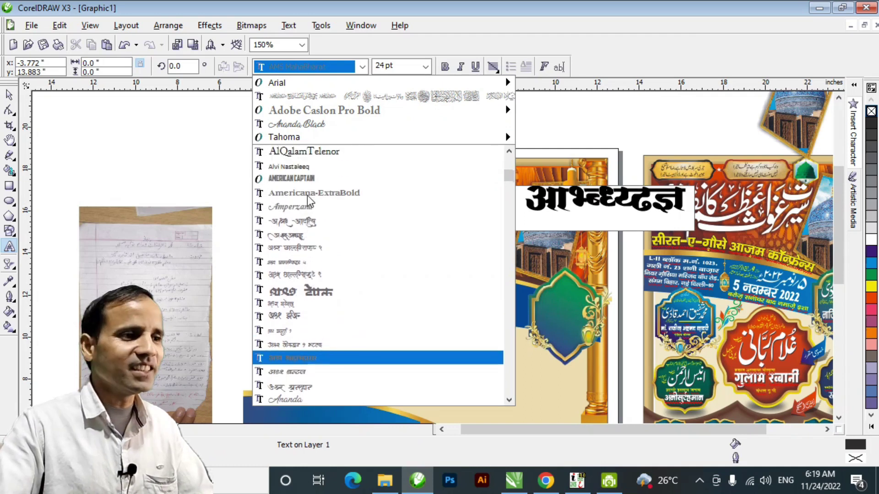
pyautogui.scroll(5, 310, 200)
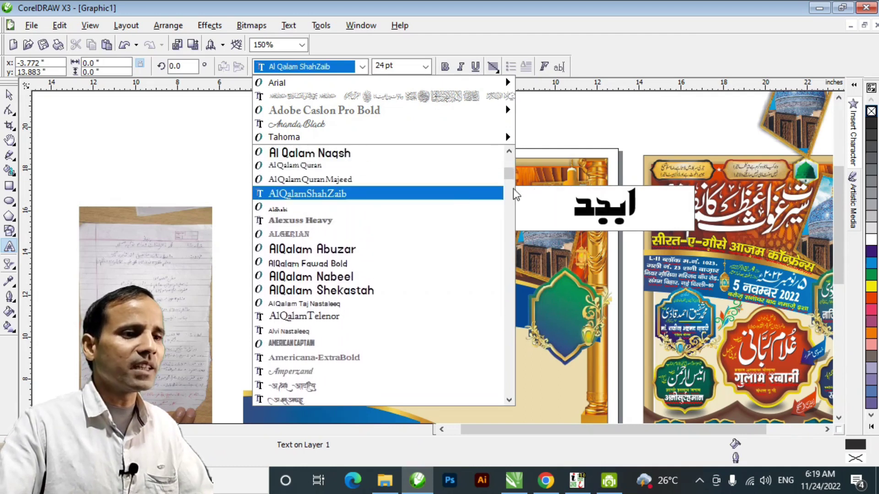
pyautogui.moveTo(511, 183); pyautogui.dragTo(510, 164)
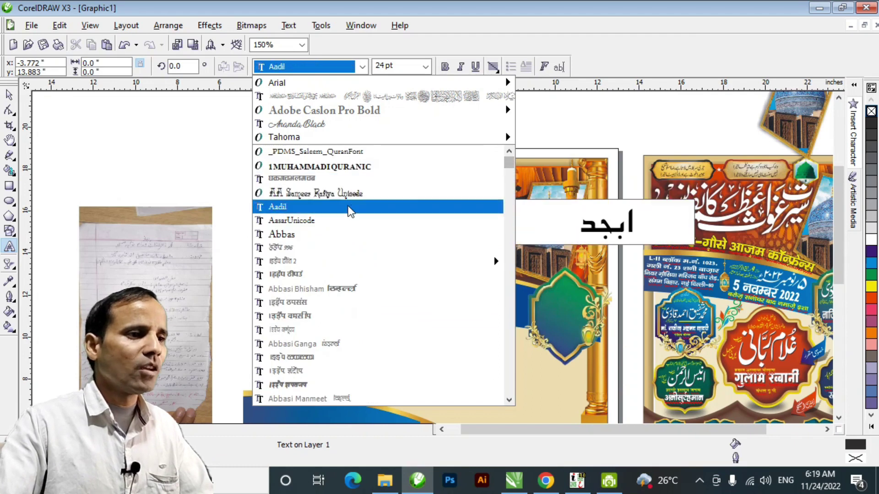
pyautogui.click(329, 290)
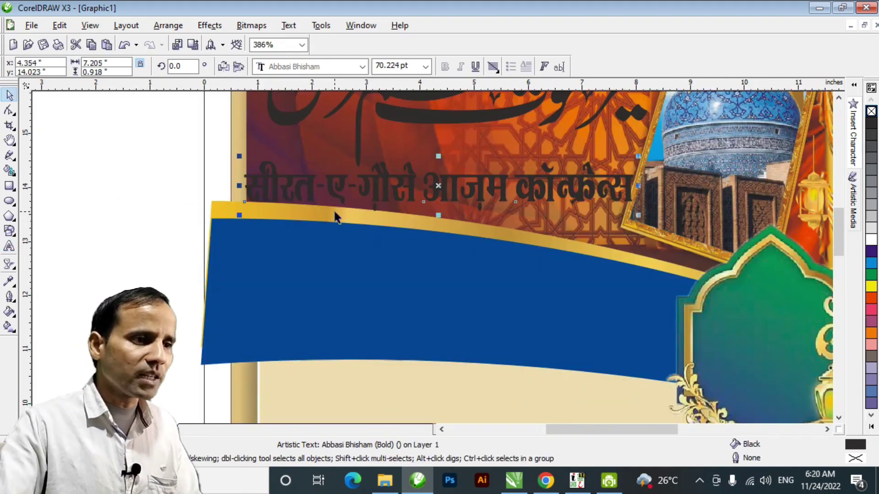
# - Fit the Hindi title to the gold strip's curved edge, slide it toward the strip's start, and offset it slightly above the edge
pyautogui.keyDown('shift'); pyautogui.click(335, 212); pyautogui.keyUp('shift')
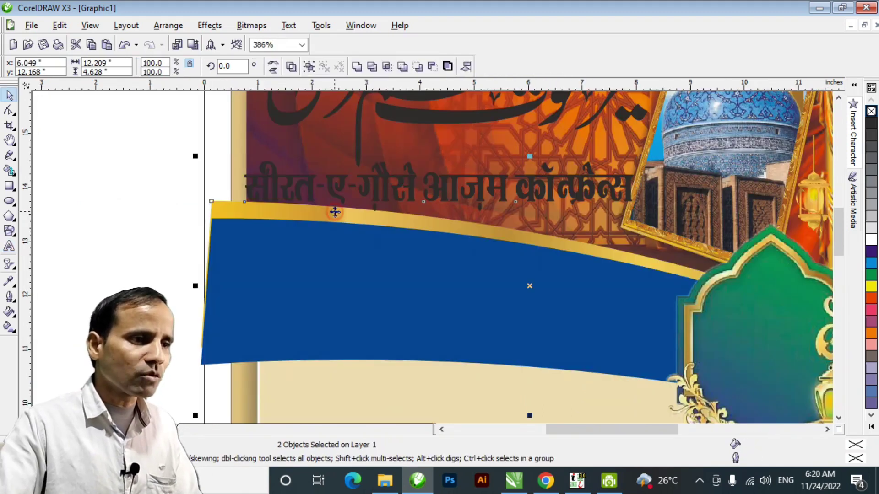
pyautogui.hotkey('alt', 't')
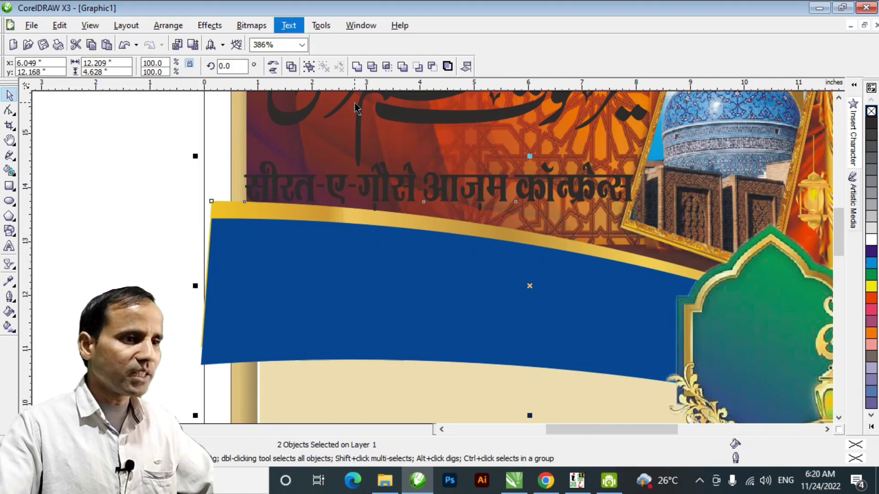
pyautogui.press('t')
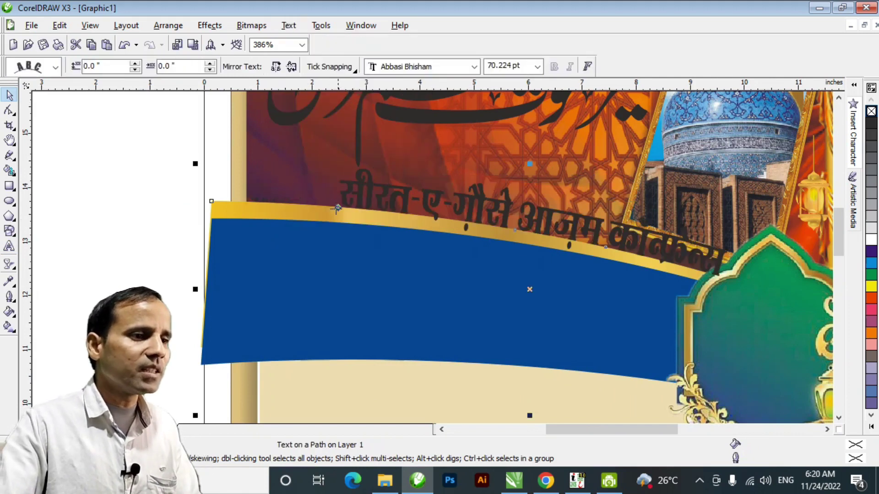
pyautogui.moveTo(338, 207); pyautogui.dragTo(255, 203)
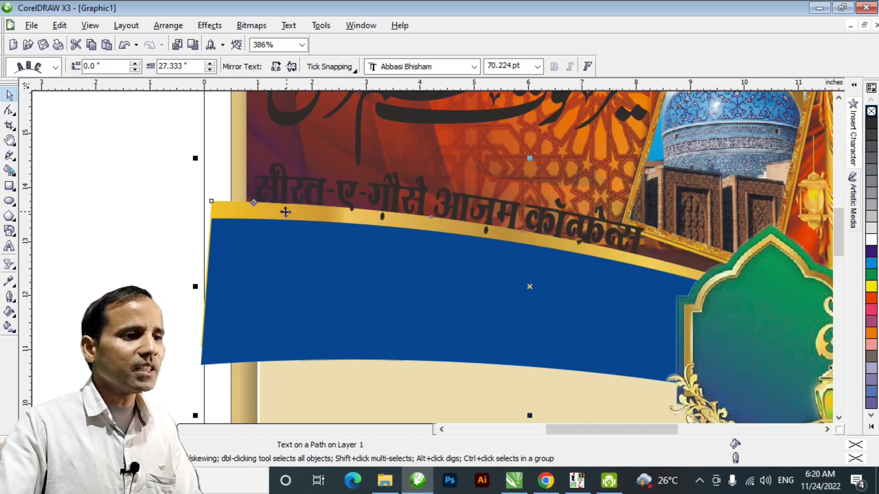
pyautogui.moveTo(255, 205); pyautogui.dragTo(256, 194)
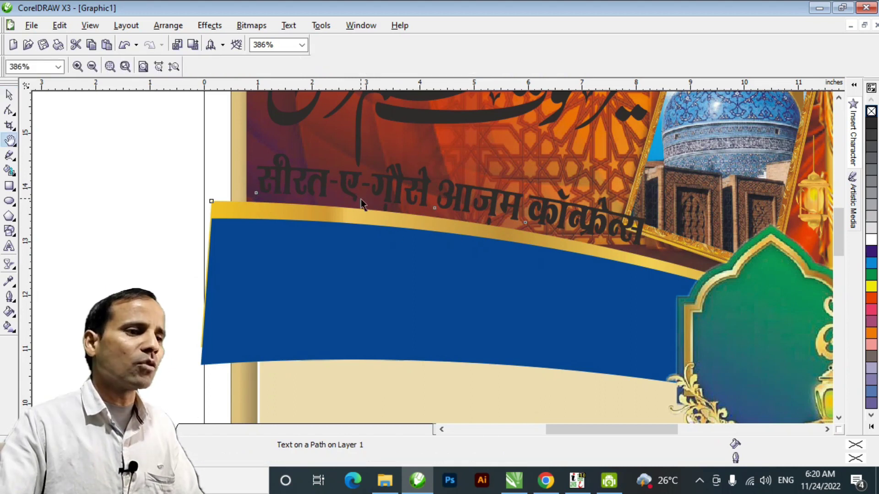
# - Break the curved Hindi title apart from its path and fill the text with white
pyautogui.hotkey('ctrl', 'k')
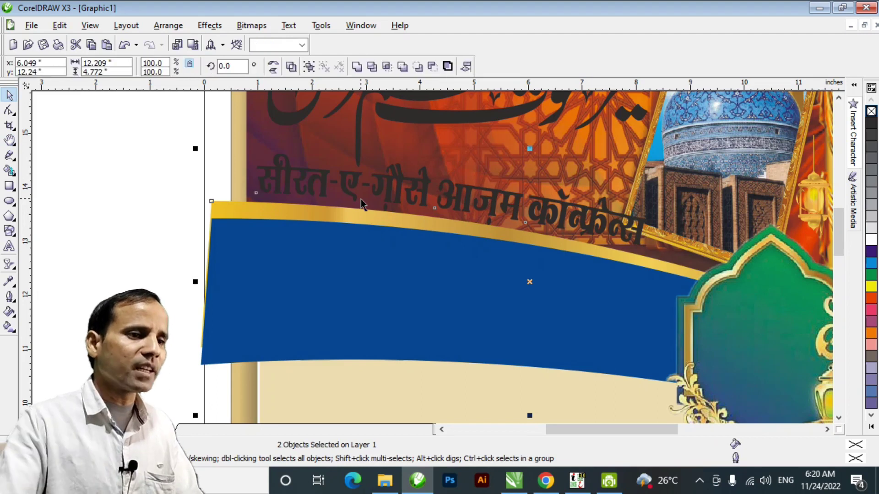
pyautogui.click(128, 192)
pyautogui.click(302, 192)
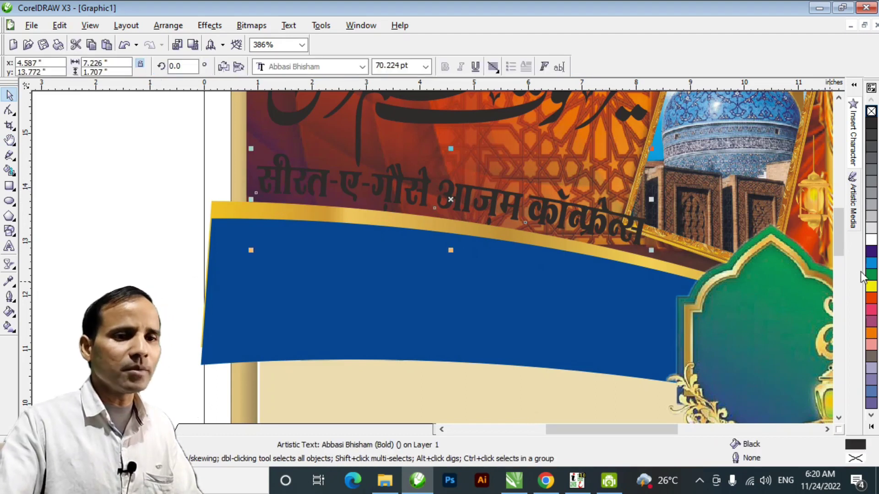
pyautogui.click(871, 239)
pyautogui.moveTo(516, 191); pyautogui.dragTo(521, 276)
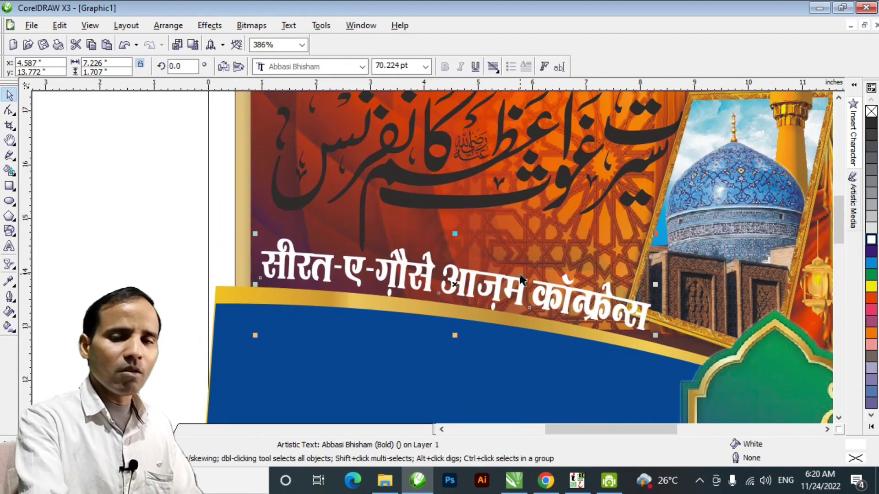
# - Give the white Hindi title a black 5 pt outline placed behind the fill
pyautogui.press('F12')
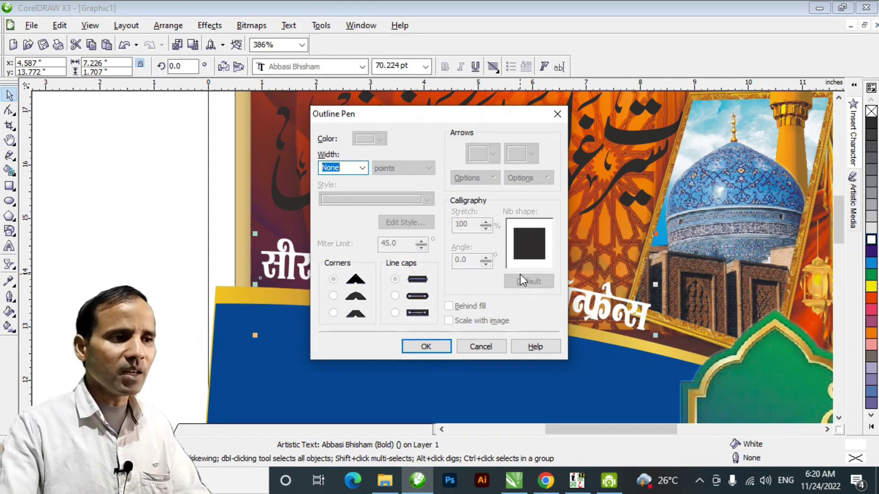
pyautogui.write('2')
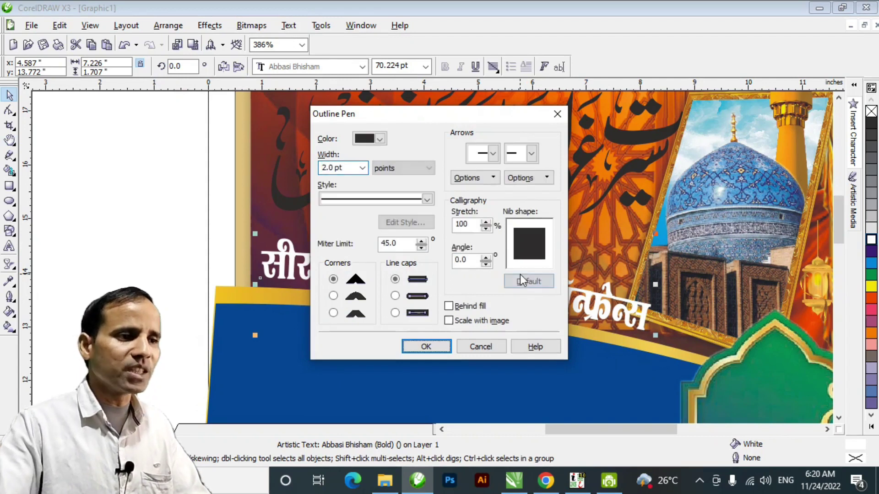
pyautogui.click(448, 306)
pyautogui.click(432, 346)
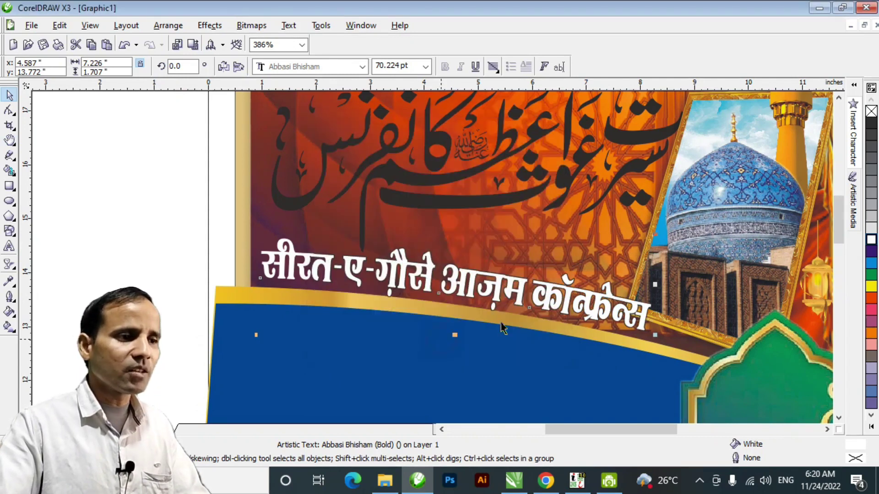
pyautogui.press('F12')
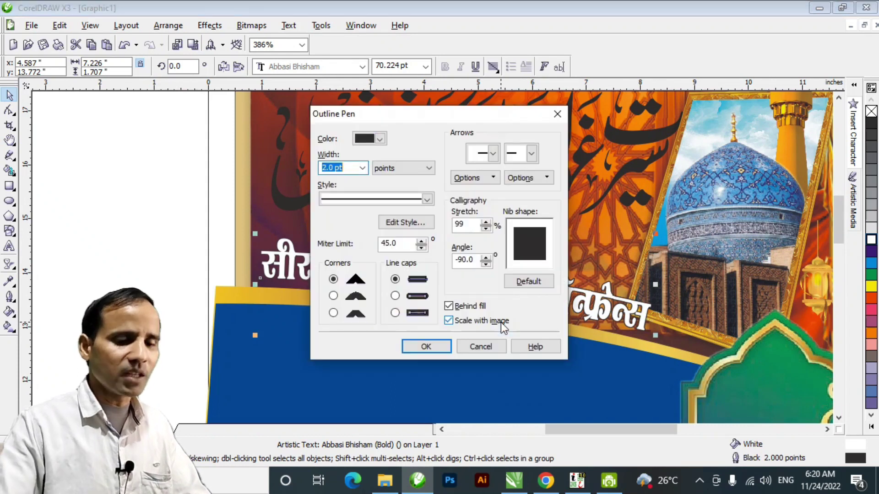
pyautogui.write('5')
pyautogui.press('Return')
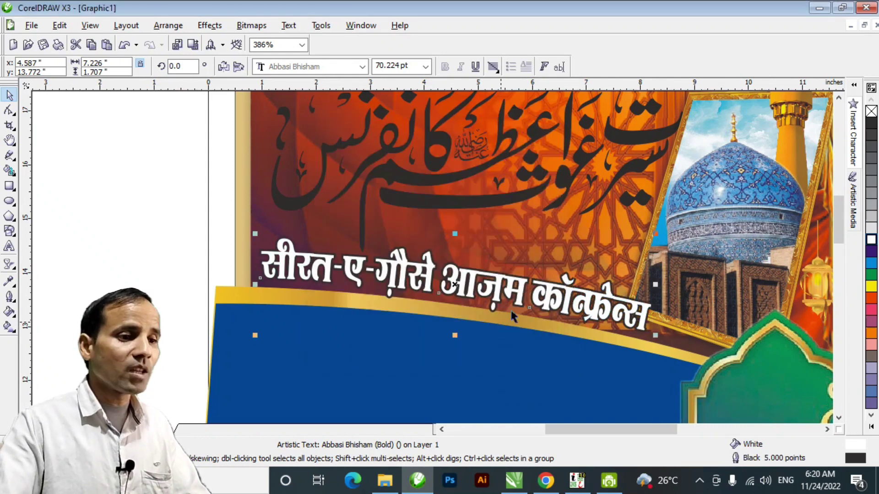
# - Fill the large Urdu calligraphy in the header with white and move it off the page onto the empty pasteboard
pyautogui.press('h')
pyautogui.scroll(-1, 494, 282)
pyautogui.moveTo(440, 225); pyautogui.dragTo(440, 264)
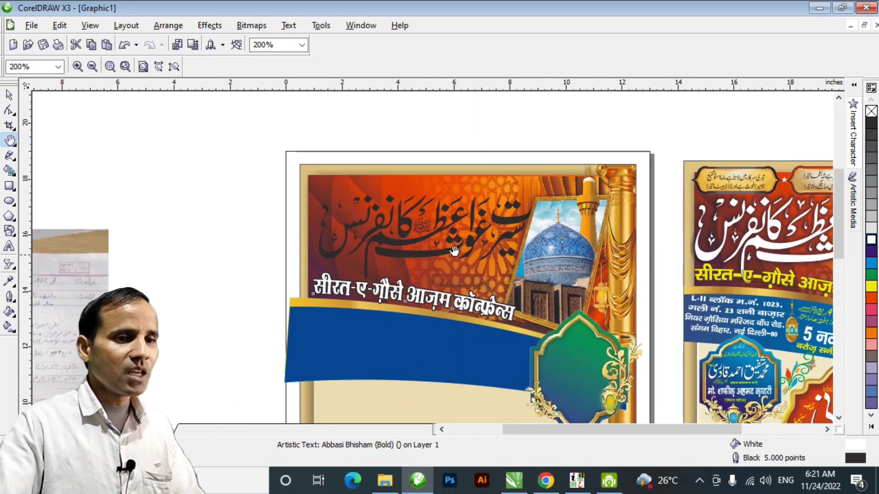
pyautogui.press('space')
pyautogui.click(436, 253)
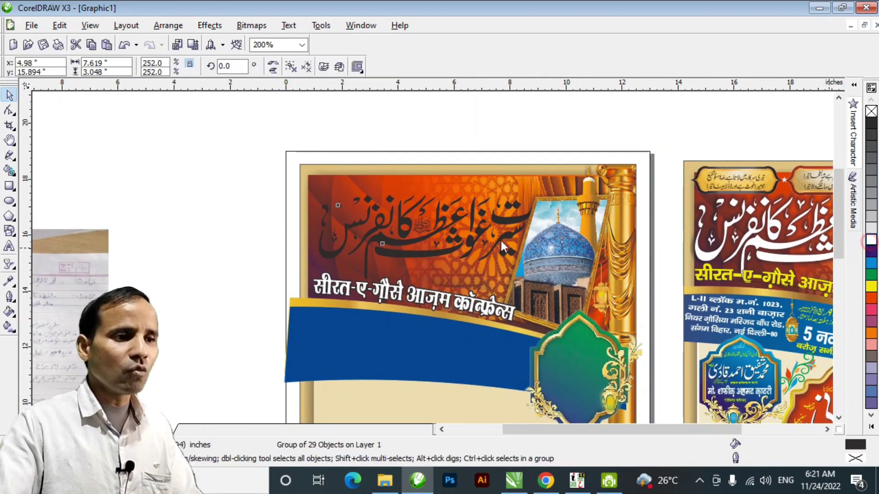
pyautogui.click(871, 239)
pyautogui.press('h')
pyautogui.moveTo(417, 245); pyautogui.dragTo(271, 190)
pyautogui.press('space')
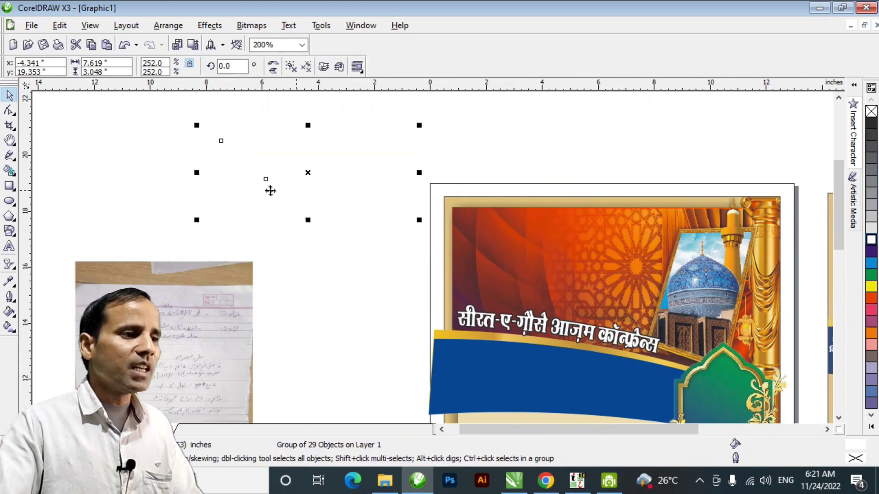
# - Add a Medium Glow drop shadow to the white calligraphy with a feathering of 6
pyautogui.click(9, 266)
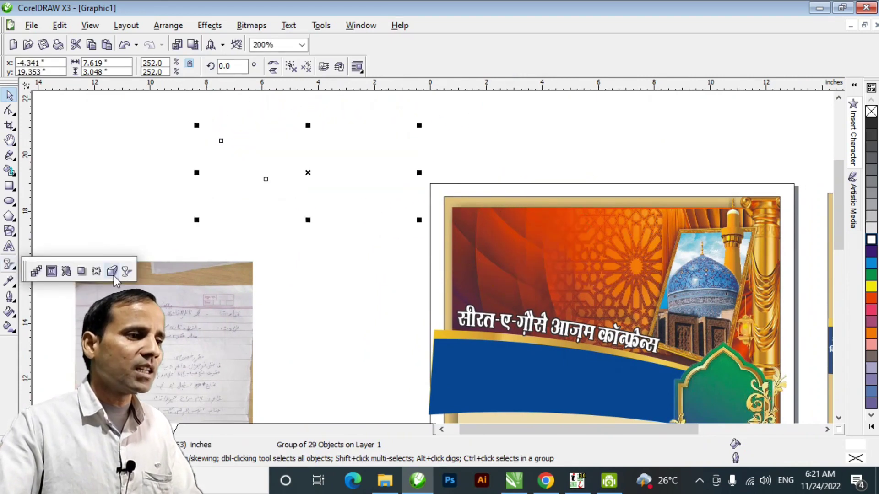
pyautogui.click(113, 271)
pyautogui.click(65, 66)
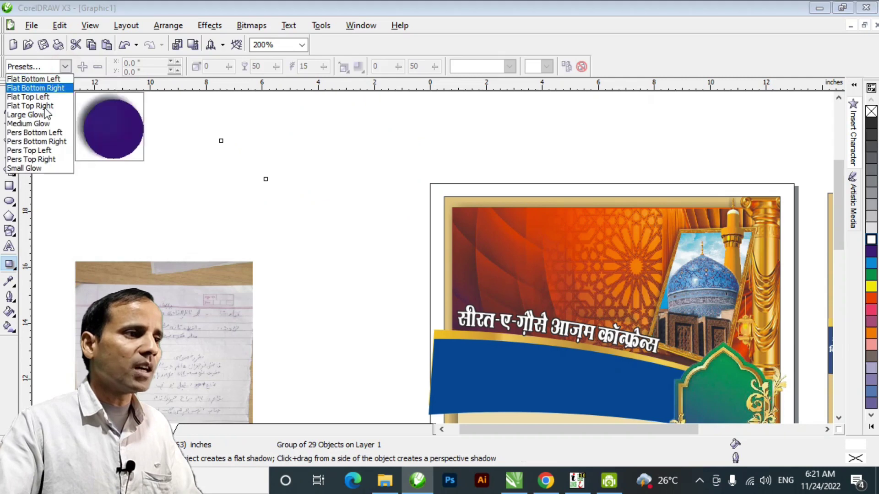
pyautogui.click(41, 122)
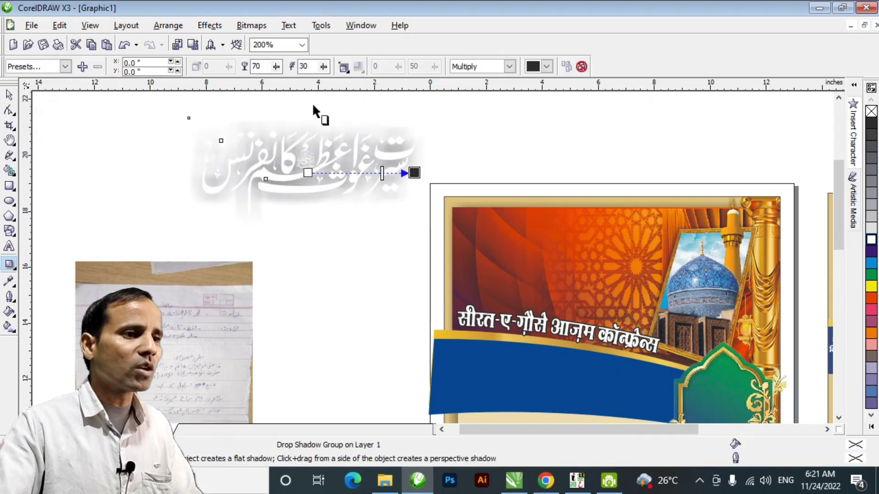
pyautogui.doubleClick(305, 67)
pyautogui.write('6')
pyautogui.press('Return')
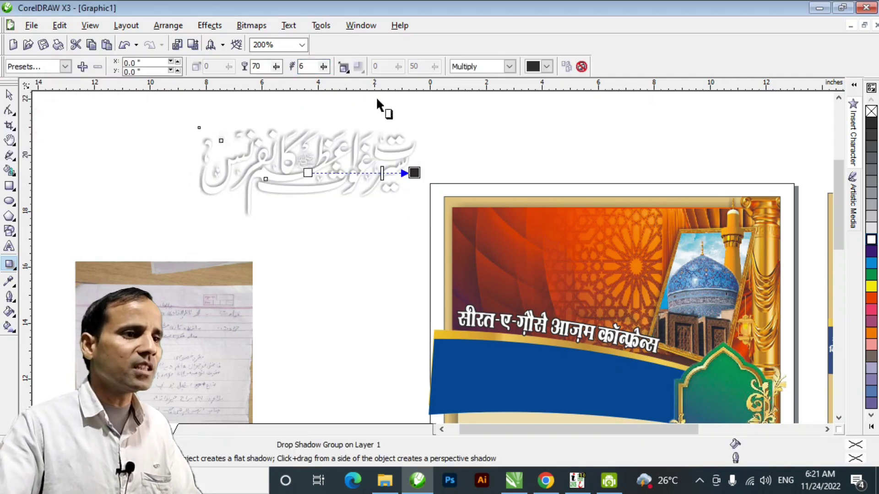
# - Set the calligraphy shadow's feathering direction to Outside and leave the shadow tool
pyautogui.click(347, 72)
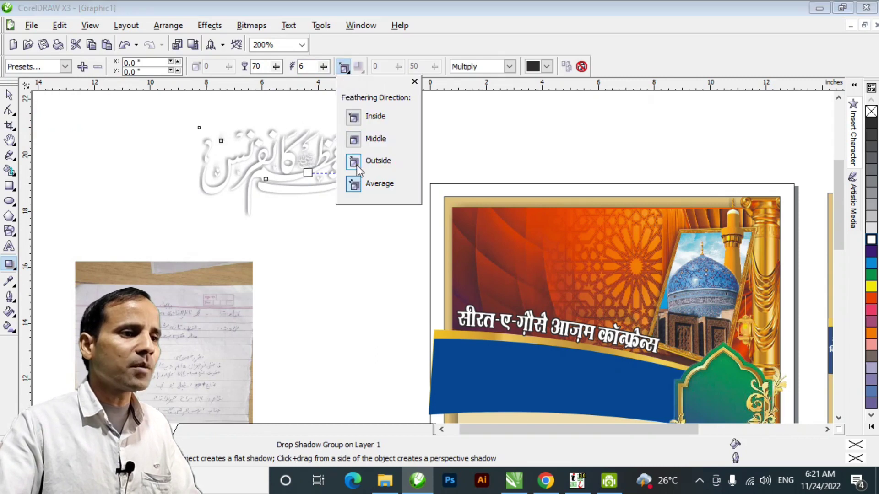
pyautogui.click(353, 162)
pyautogui.click(59, 115)
pyautogui.click(9, 95)
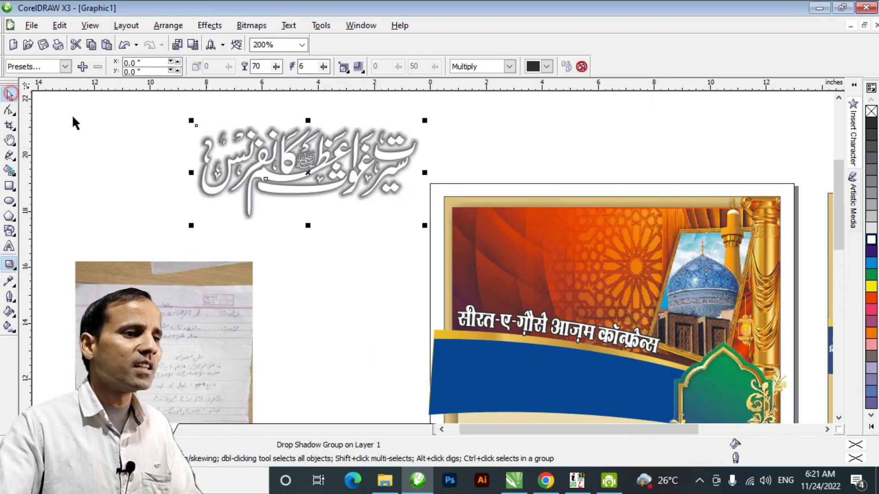
# - Move the shadowed calligraphy back onto the header's orange background above the Hindi title and group it
pyautogui.click(289, 176)
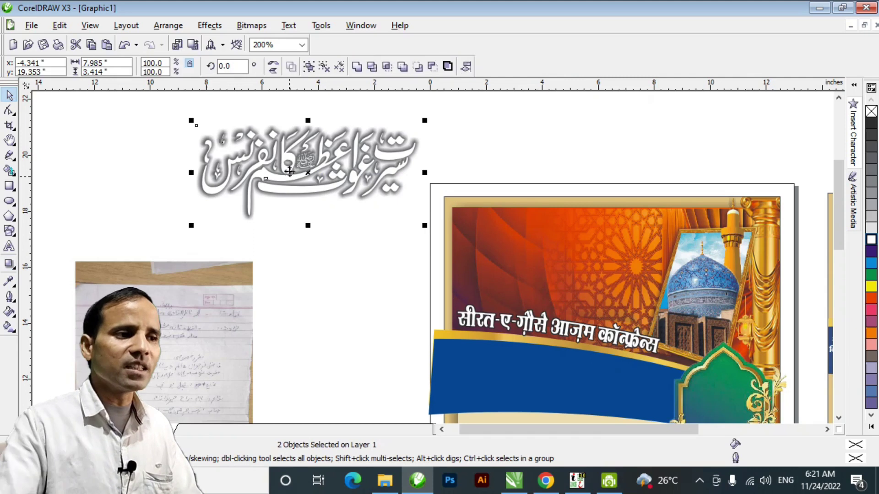
pyautogui.moveTo(300, 160); pyautogui.dragTo(544, 261)
pyautogui.hotkey('ctrl', 'g')
pyautogui.click(521, 153)
# - Copy the two Urdu verse plaques with the star from the reference poster to the top of the recreated header
pyautogui.press('h')
pyautogui.moveTo(609, 252); pyautogui.dragTo(275, 239)
pyautogui.press('space')
pyautogui.moveTo(477, 160); pyautogui.dragTo(701, 228)
pyautogui.moveTo(594, 201); pyautogui.dragTo(211, 203)
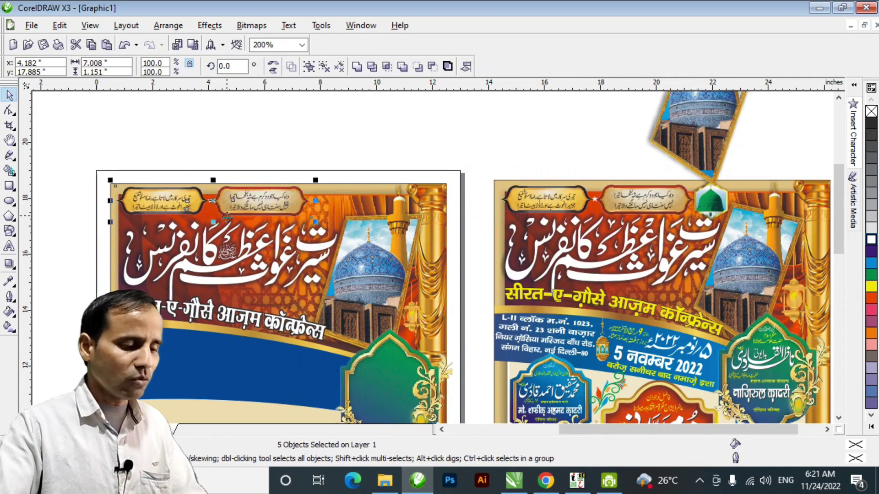
# - Copy the hexagonal green-dome emblem from the reference poster into the gap between the two posters
pyautogui.press('h')
pyautogui.scroll(1, 432, 256)
pyautogui.moveTo(433, 256); pyautogui.dragTo(513, 271)
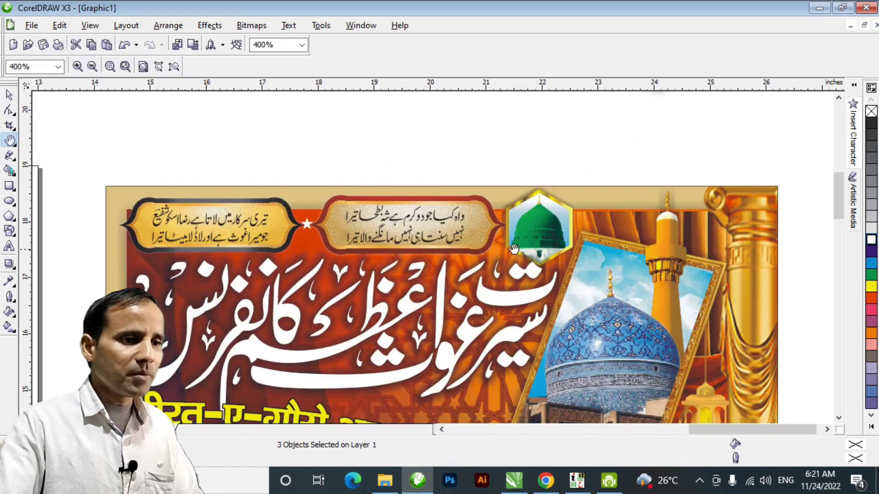
pyautogui.moveTo(504, 266); pyautogui.dragTo(592, 259)
pyautogui.press('space')
pyautogui.click(600, 136)
pyautogui.moveTo(671, 252); pyautogui.dragTo(679, 263)
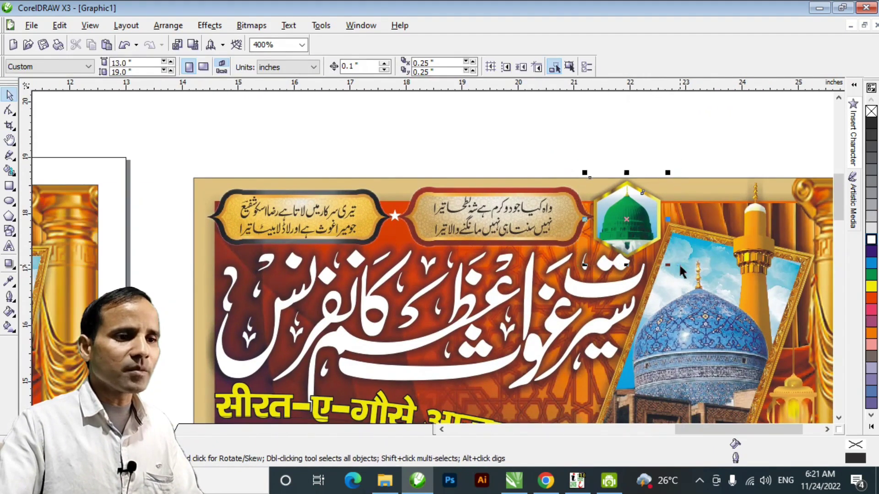
pyautogui.moveTo(638, 224); pyautogui.dragTo(158, 170)
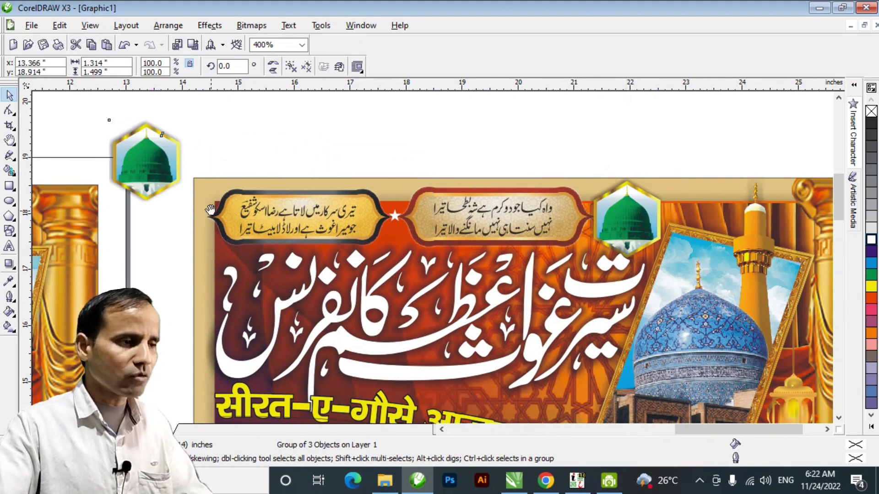
# - Draw a six-sided polygon about 1.58 by 1.83 inches above the page and add a smaller concentric copy inside it
pyautogui.press('h')
pyautogui.moveTo(147, 227); pyautogui.dragTo(563, 290)
pyautogui.press('space')
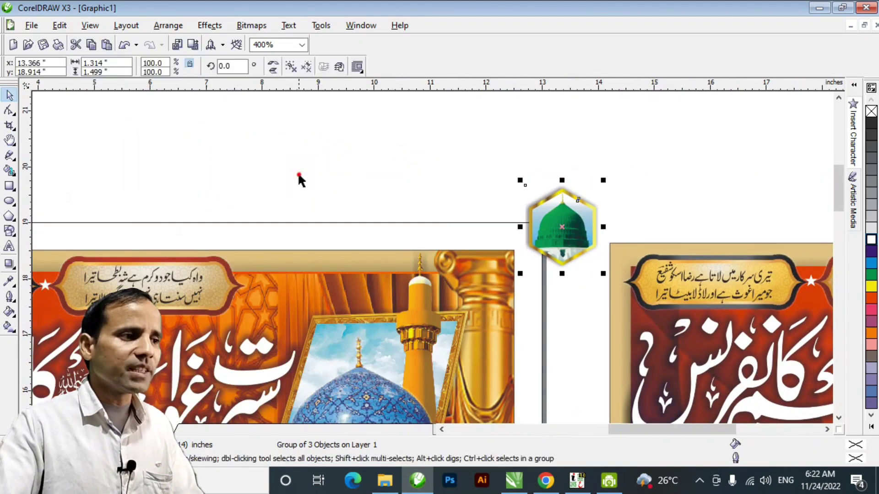
pyautogui.click(298, 179)
pyautogui.click(9, 217)
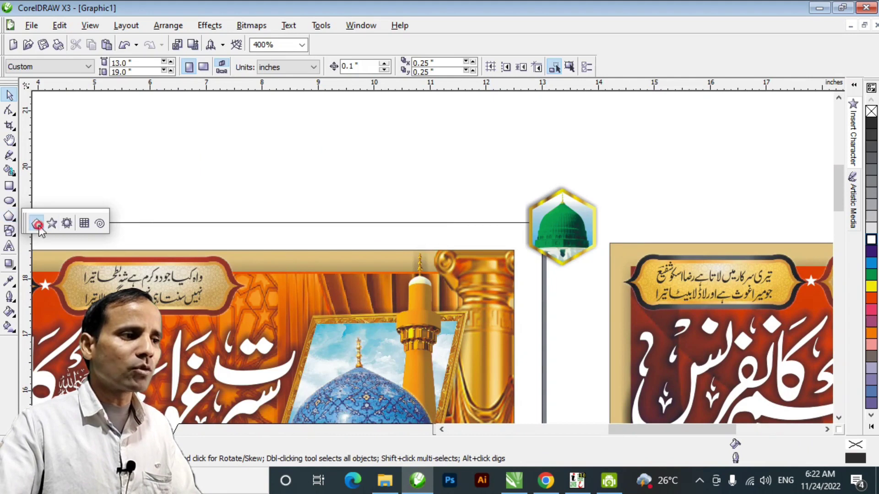
pyautogui.click(36, 223)
pyautogui.moveTo(293, 141); pyautogui.dragTo(390, 252)
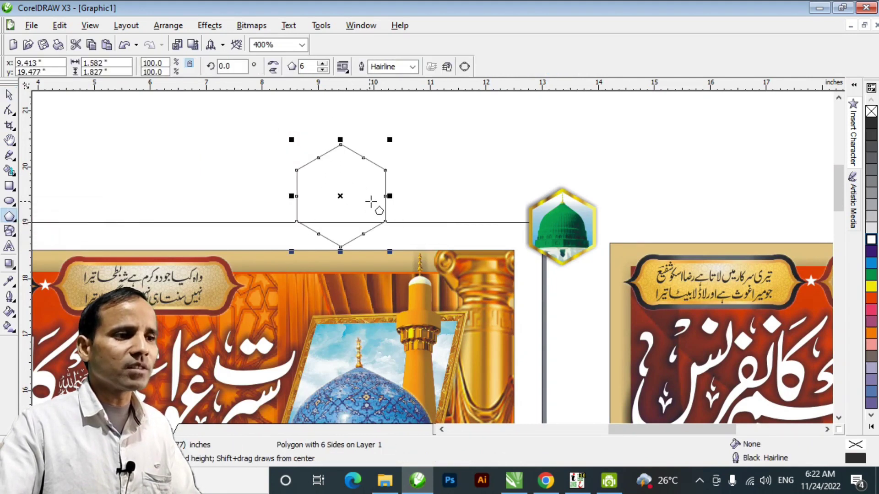
pyautogui.press('space')
pyautogui.moveTo(390, 141); pyautogui.dragTo(389, 145)
pyautogui.click(448, 179)
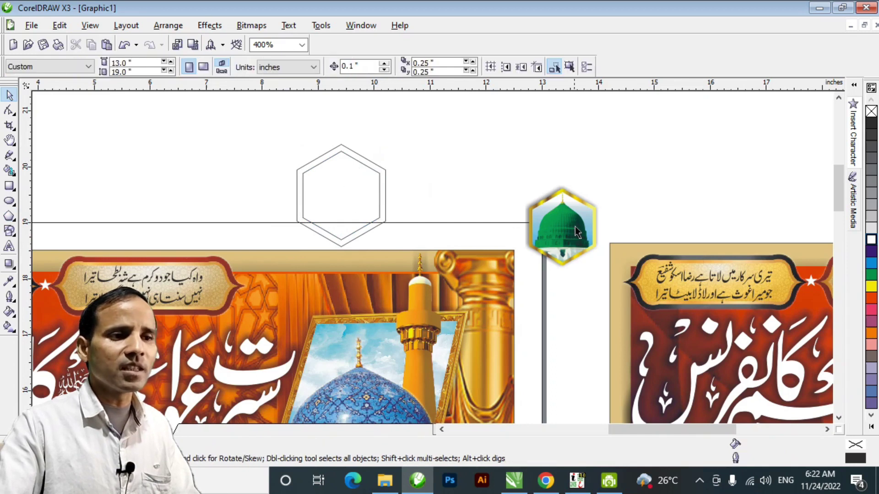
pyautogui.click(309, 165)
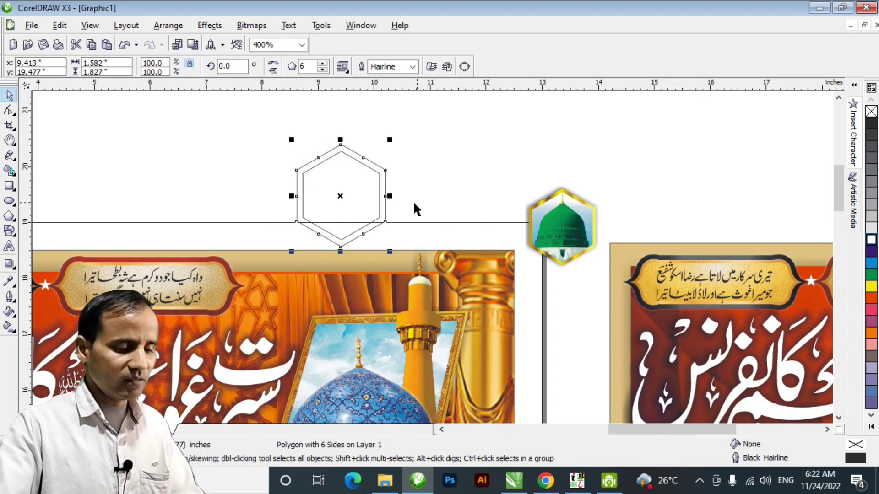
# - Delete the two concentric hexagons drawn above the page
pyautogui.press('h')
pyautogui.moveTo(349, 229); pyautogui.dragTo(438, 225)
pyautogui.press('space')
pyautogui.moveTo(376, 131); pyautogui.dragTo(549, 253)
pyautogui.press('Delete')
# - Place the copied green-dome emblem on the recreated header beside the red-bordered verse plaque
pyautogui.click(689, 245)
pyautogui.moveTo(674, 224); pyautogui.dragTo(397, 262)
pyautogui.press('h')
pyautogui.scroll(-2, 437, 298)
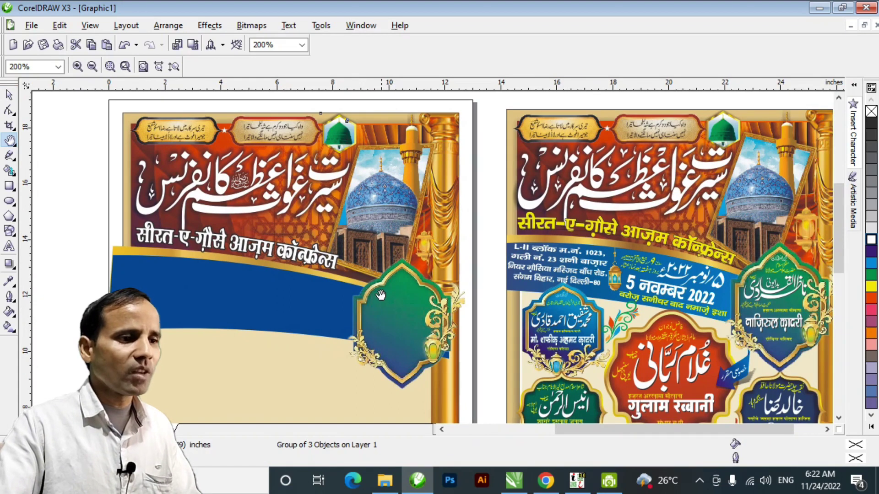
# - Copy the white Hindi address lines and the hanging lantern from the reference poster onto the start of the blue band
pyautogui.moveTo(380, 294); pyautogui.dragTo(419, 247)
pyautogui.moveTo(500, 252)
pyautogui.mouseDown()
pyautogui.moveTo(612, 255)
pyautogui.moveTo(506, 254)
pyautogui.mouseUp()
pyautogui.press('space')
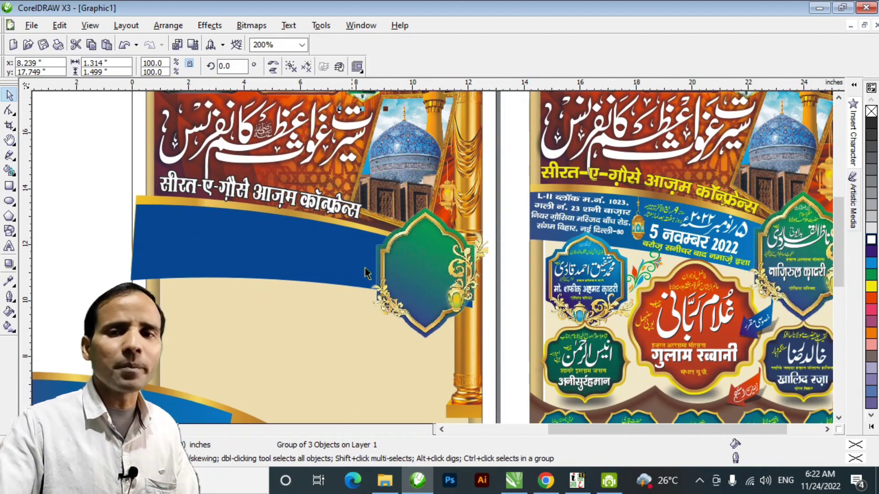
pyautogui.moveTo(511, 187); pyautogui.dragTo(639, 234)
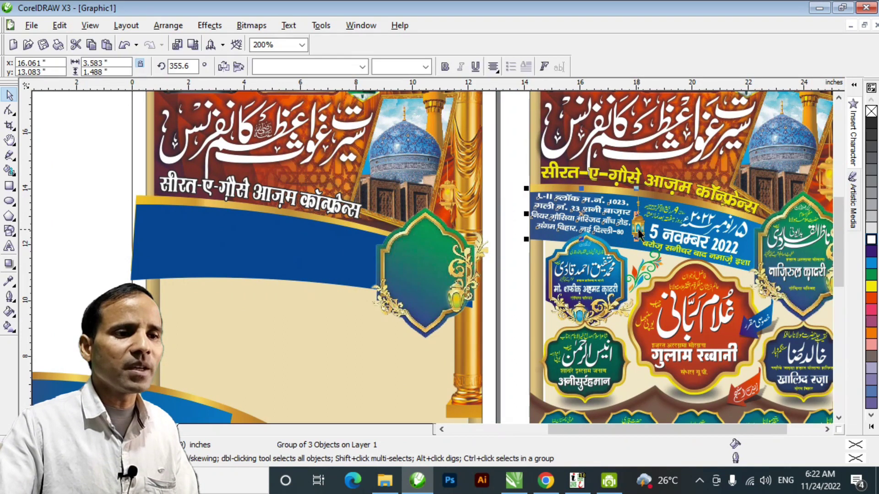
pyautogui.keyDown('shift'); pyautogui.click(639, 234); pyautogui.keyUp('shift')
pyautogui.click(637, 228)
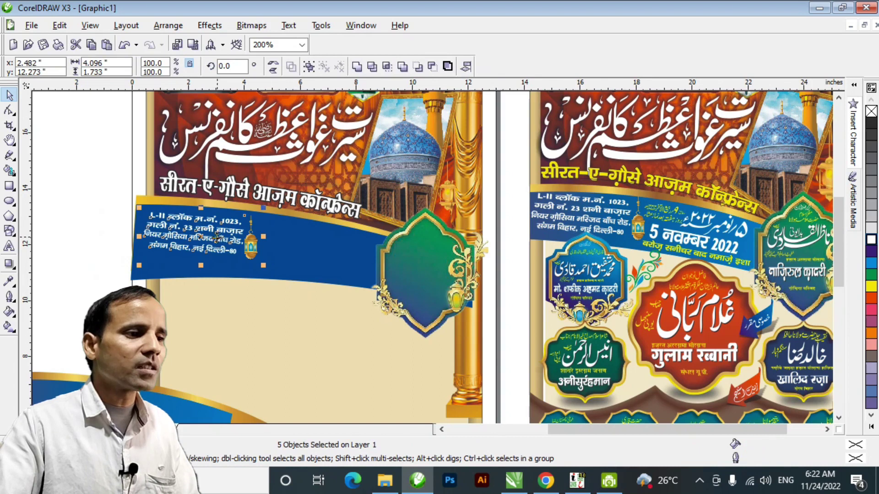
pyautogui.moveTo(215, 239); pyautogui.dragTo(223, 237)
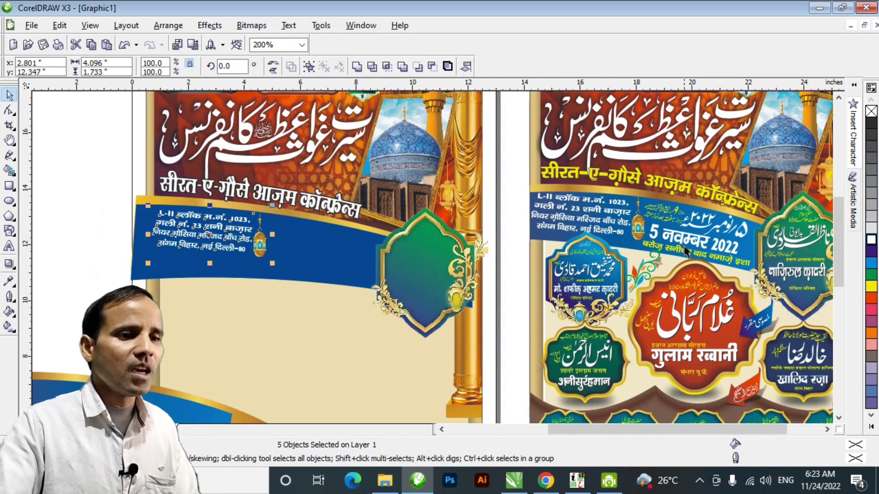
# - Examine the Urdu and Hindi date lettering on the reference poster's blue band, with the two small yellow Urdu lines selected
pyautogui.click(663, 213)
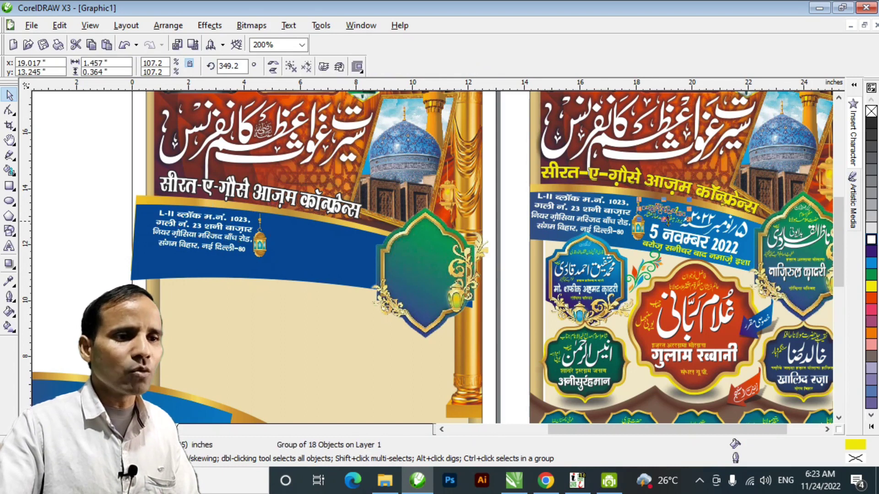
pyautogui.keyDown('shift'); pyautogui.click(674, 222); pyautogui.keyUp('shift')
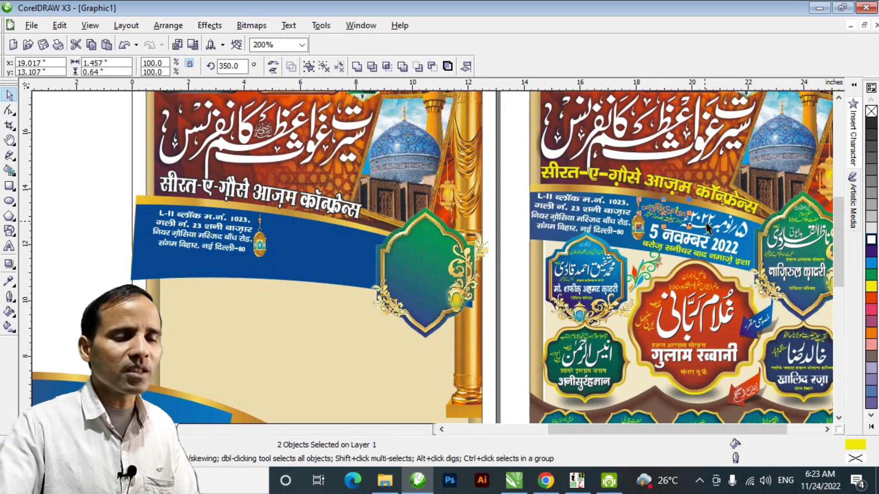
pyautogui.scroll(2, 717, 234)
pyautogui.press('h')
pyautogui.moveTo(447, 281); pyautogui.dragTo(535, 313)
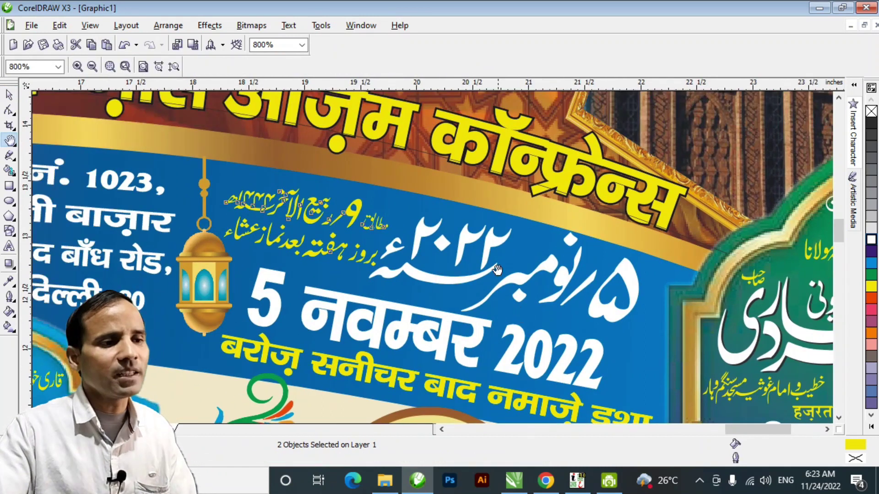
pyautogui.moveTo(517, 308); pyautogui.dragTo(531, 289)
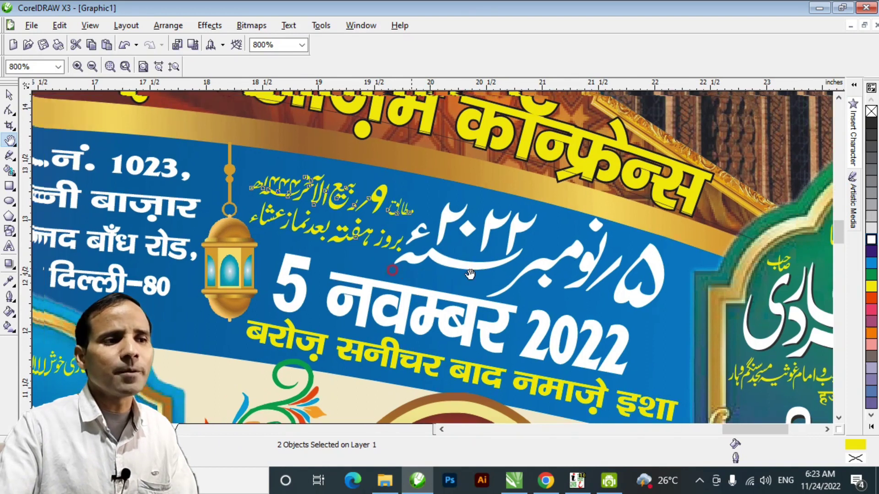
pyautogui.moveTo(335, 201); pyautogui.dragTo(415, 207)
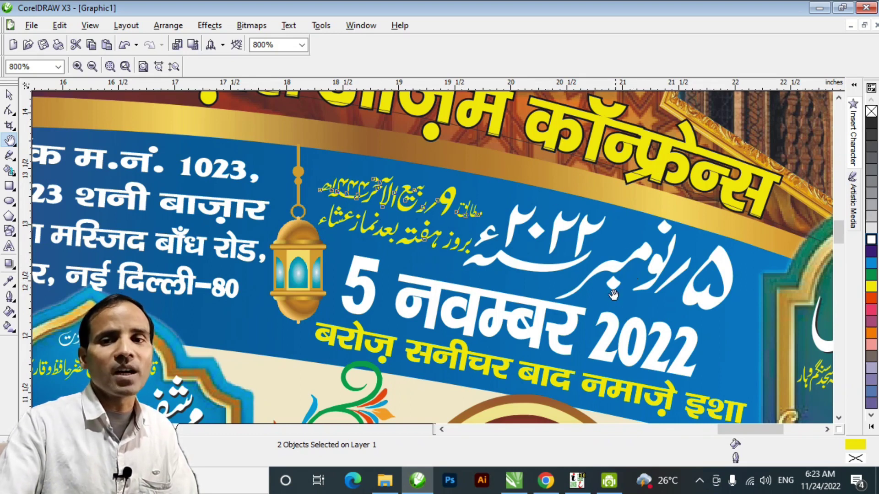
pyautogui.moveTo(383, 292); pyautogui.dragTo(423, 220)
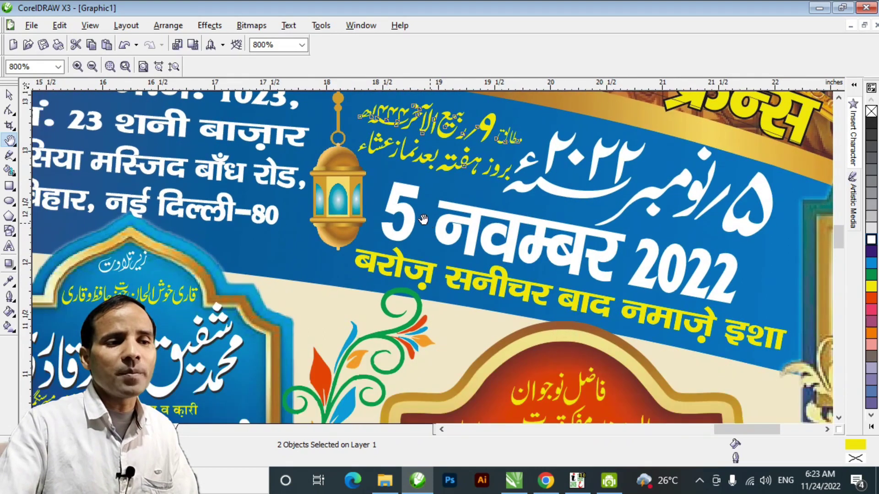
# - Inspect the Hindi date, the yellow Hindi line and the white Urdu date on the reference poster's blue band
pyautogui.scroll(-1, 440, 230)
pyautogui.moveTo(424, 290); pyautogui.dragTo(618, 279)
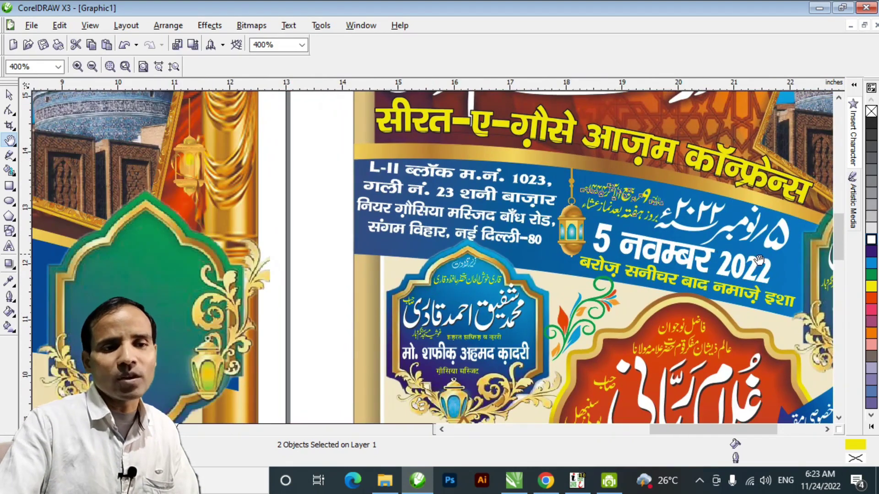
pyautogui.press('space')
pyautogui.click(665, 261)
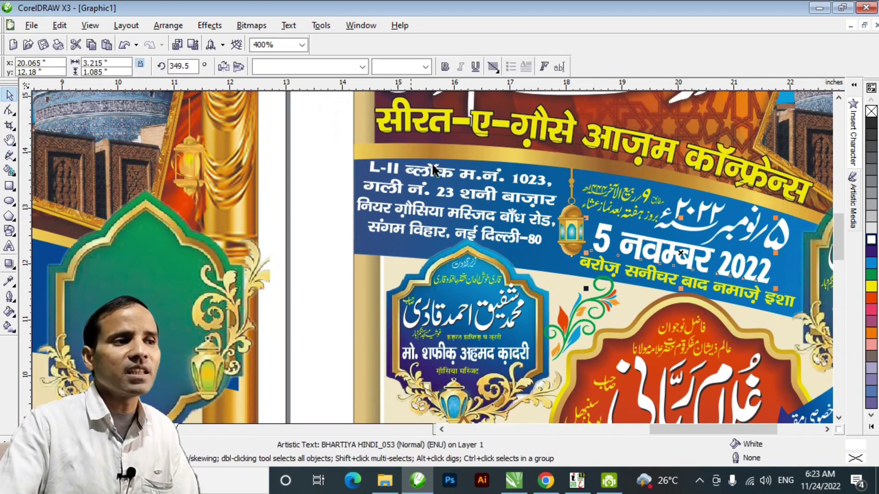
pyautogui.click(655, 281)
pyautogui.click(749, 227)
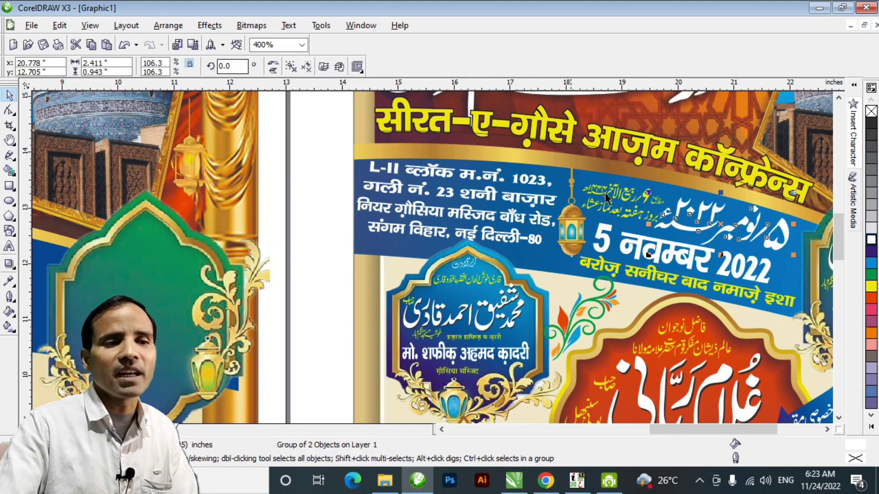
pyautogui.press('h')
# - Copy the Urdu and Hindi date lettering, including "5 नवम्बर 2022", from the reference poster onto the recreated blue band beside the lantern
pyautogui.rightClick(435, 260)
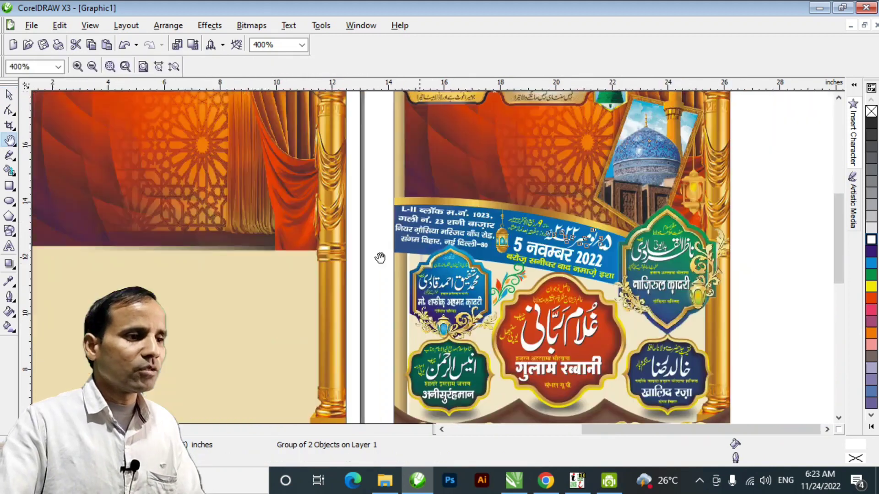
pyautogui.moveTo(208, 285); pyautogui.dragTo(421, 234)
pyautogui.press('space')
pyautogui.moveTo(174, 151); pyautogui.dragTo(364, 241)
pyautogui.press('h')
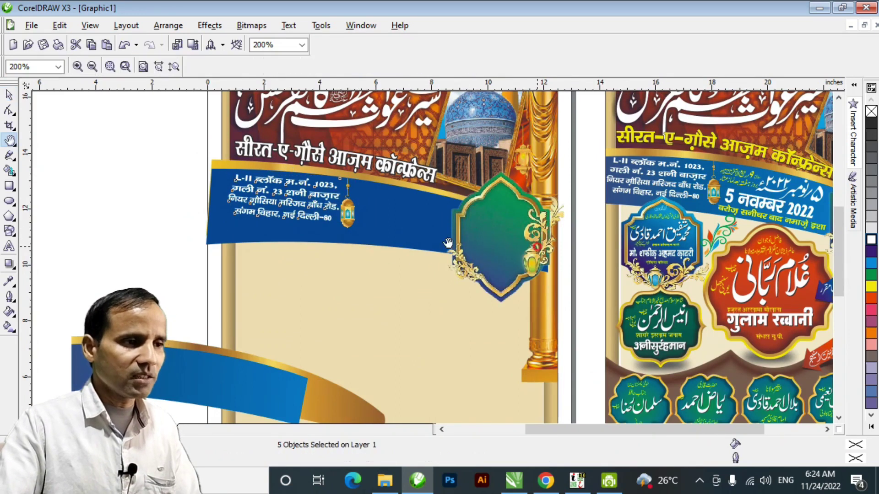
pyautogui.moveTo(525, 244); pyautogui.dragTo(387, 242)
pyautogui.press('space')
pyautogui.click(604, 177)
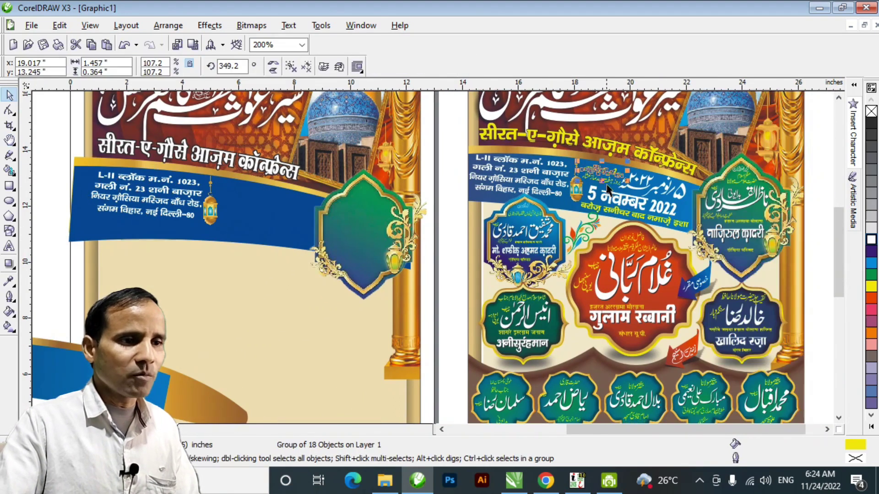
pyautogui.keyDown('shift'); pyautogui.click(649, 187); pyautogui.keyUp('shift')
pyautogui.keyDown('shift'); pyautogui.click(643, 180); pyautogui.keyUp('shift')
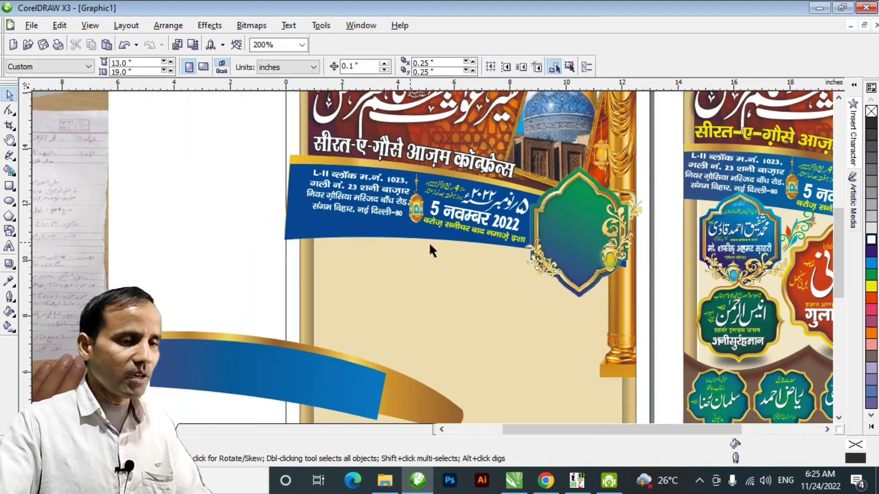
# - Copy the empty blue arched frame with its gold ornament from the reference poster to just below the recreated band's address lines
pyautogui.press('h')
pyautogui.moveTo(522, 257); pyautogui.dragTo(460, 219)
pyautogui.scroll(-1, 470, 243)
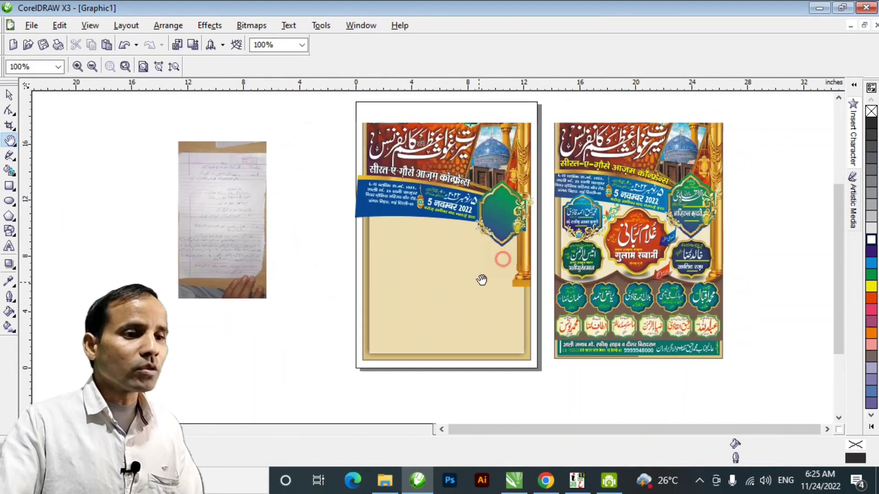
pyautogui.scroll(1, 580, 238)
pyautogui.moveTo(563, 206); pyautogui.dragTo(633, 222)
pyautogui.press('space')
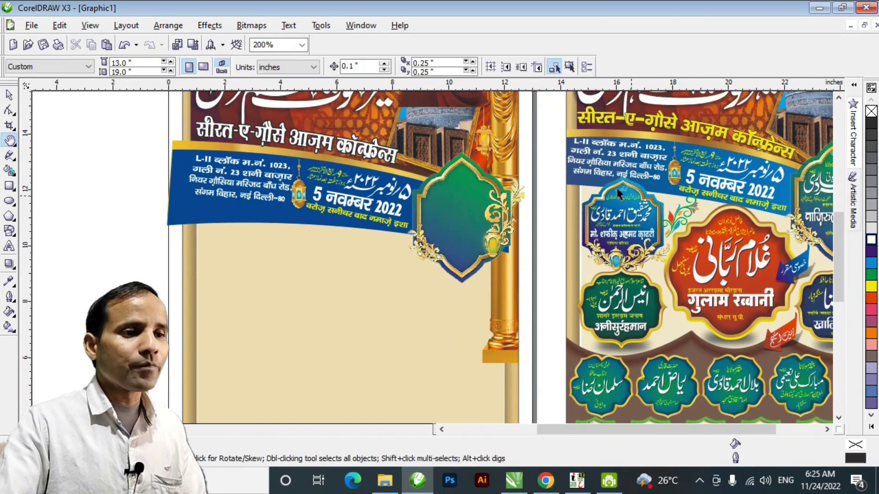
pyautogui.click(603, 251)
pyautogui.moveTo(621, 256)
pyautogui.mouseDown()
pyautogui.moveTo(234, 292)
pyautogui.moveTo(238, 266)
pyautogui.mouseUp()
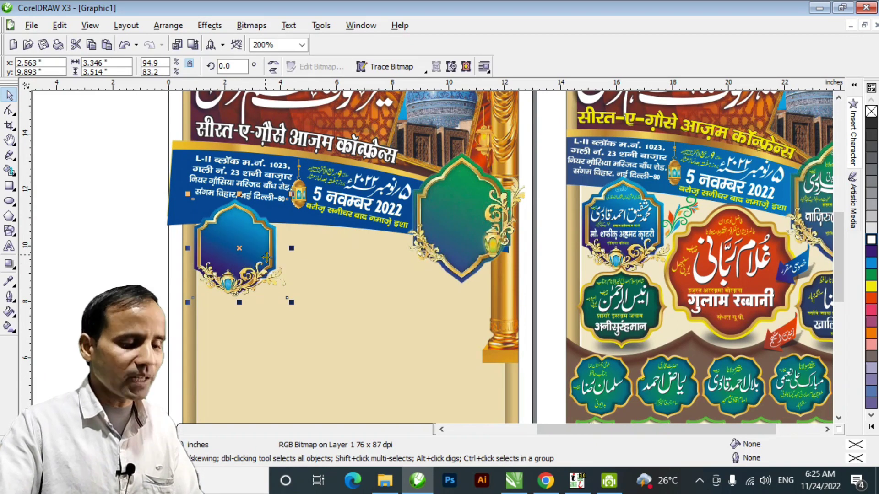
# - Examine the red, green and navy name plaques in the middle of the reference poster
pyautogui.press('h')
pyautogui.moveTo(393, 278); pyautogui.dragTo(356, 286)
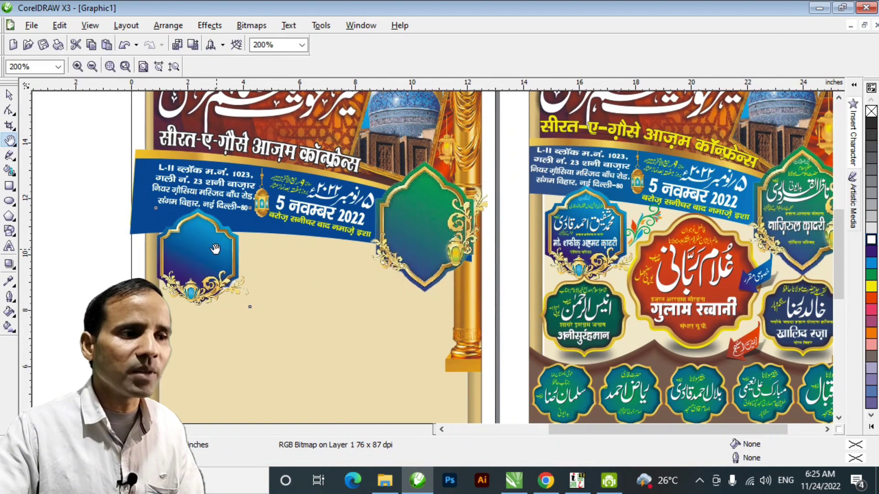
pyautogui.moveTo(534, 301); pyautogui.dragTo(530, 279)
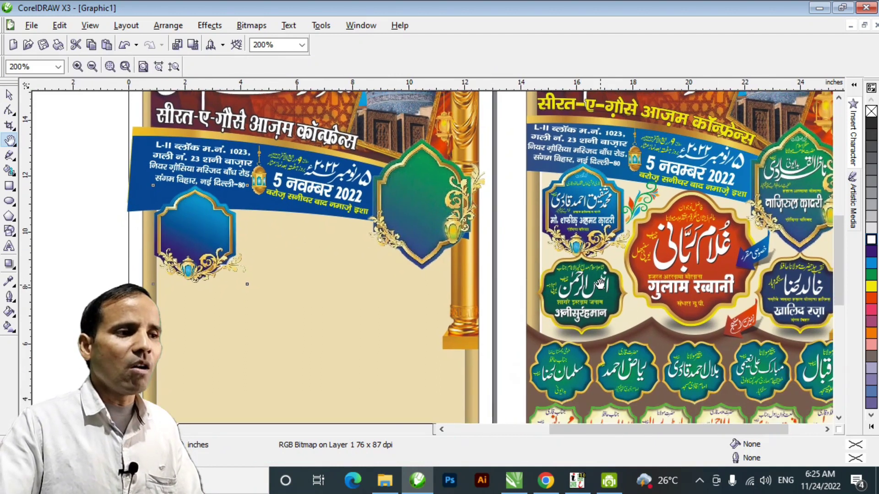
pyautogui.moveTo(604, 297); pyautogui.dragTo(570, 268)
pyautogui.scroll(1, 644, 209)
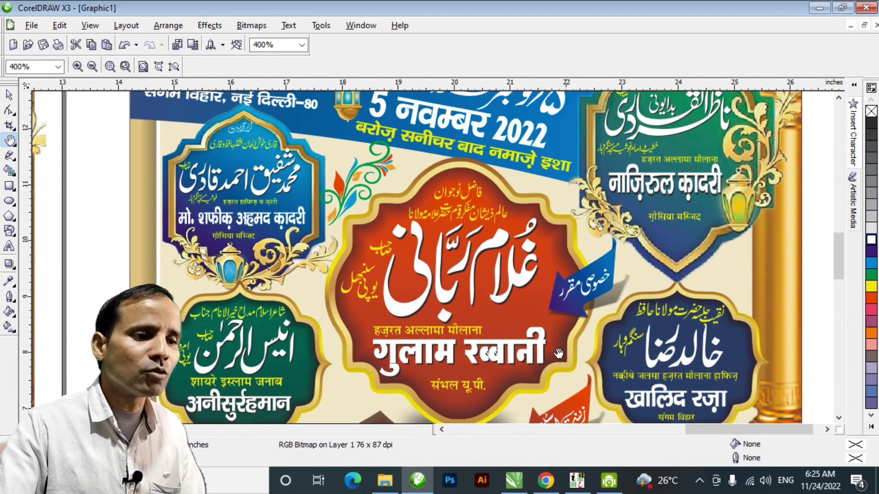
pyautogui.moveTo(508, 378); pyautogui.dragTo(567, 340)
pyautogui.moveTo(473, 280); pyautogui.dragTo(512, 296)
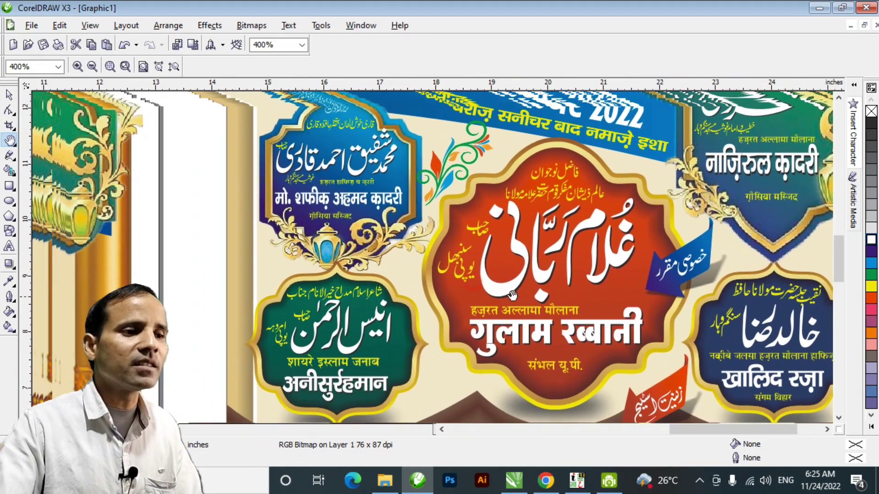
pyautogui.moveTo(291, 314); pyautogui.dragTo(300, 235)
pyautogui.moveTo(511, 288); pyautogui.dragTo(389, 288)
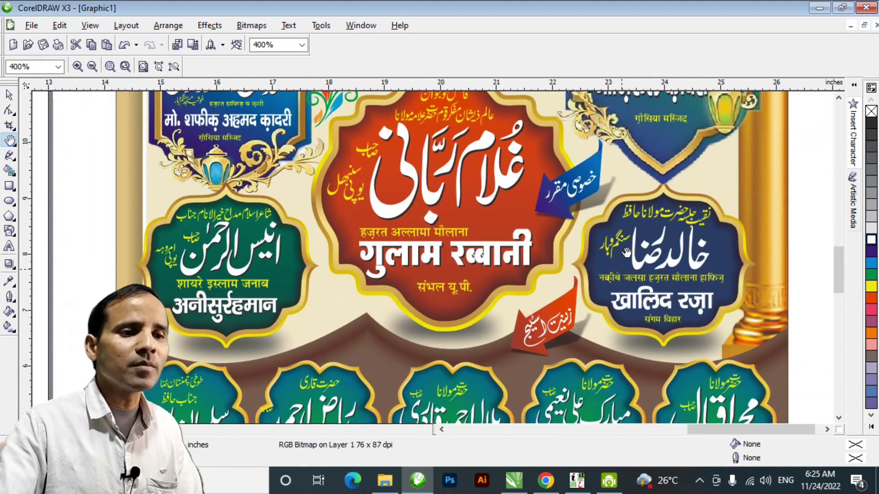
pyautogui.moveTo(486, 284); pyautogui.dragTo(579, 339)
# - Copy the empty red plaque with its gold border from the reference poster to between the recreated blue and green frames
pyautogui.press('space')
pyautogui.click(413, 259)
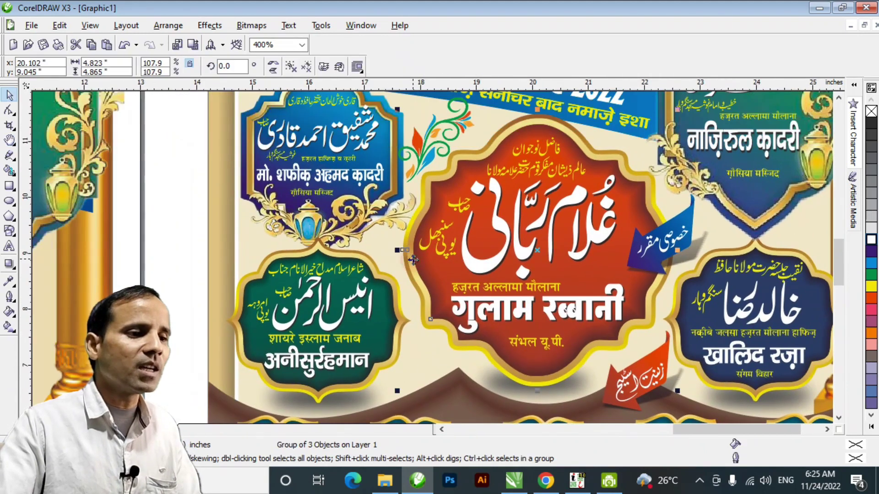
pyautogui.press('space')
pyautogui.rightClick(493, 316)
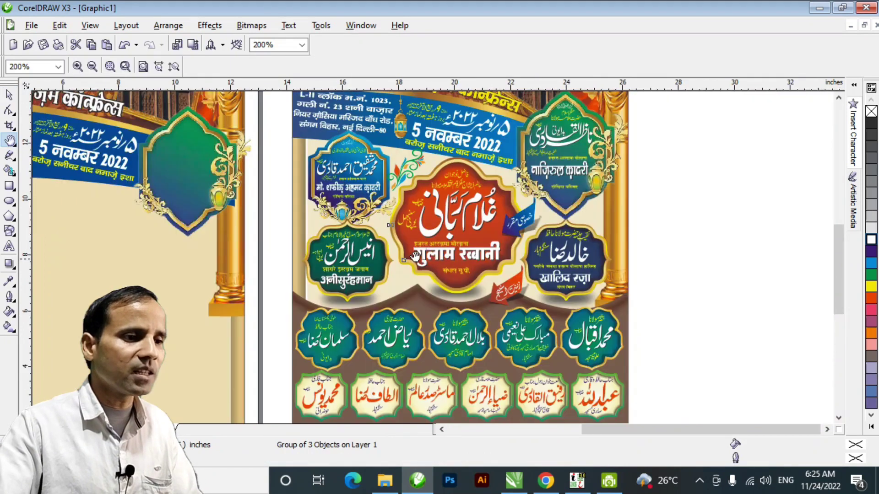
pyautogui.moveTo(438, 260); pyautogui.dragTo(645, 251)
pyautogui.press('space')
pyautogui.moveTo(669, 223)
pyautogui.mouseDown()
pyautogui.moveTo(481, 241)
pyautogui.moveTo(295, 247)
pyautogui.moveTo(281, 239)
pyautogui.mouseUp()
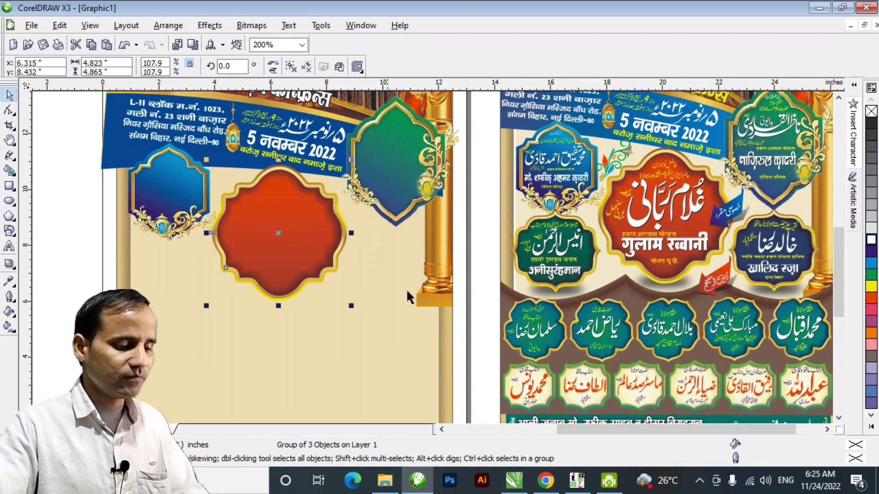
pyautogui.press('space')
pyautogui.moveTo(407, 292); pyautogui.dragTo(341, 266)
pyautogui.press('space')
pyautogui.click(796, 176)
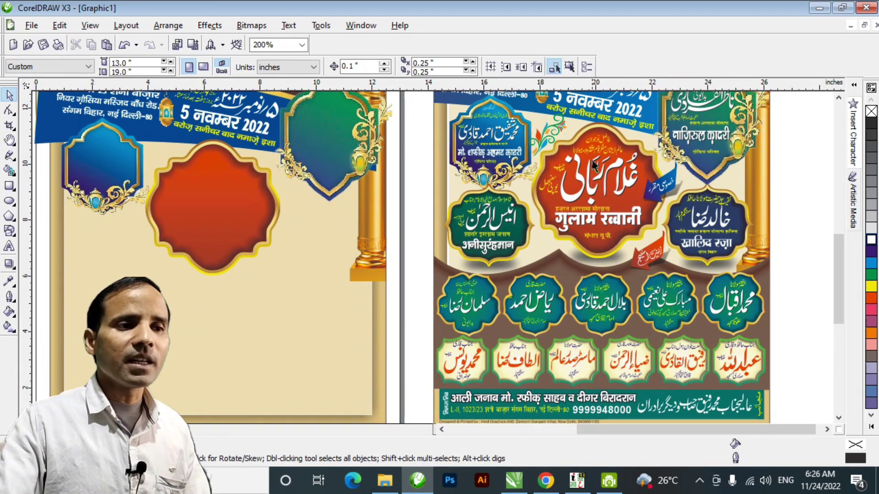
# - Examine the shadowed calligraphy and small yellow lines on the reference's central red plaque and the green and navy plaques beside it
pyautogui.scroll(1, 594, 165)
pyautogui.press('space')
pyautogui.scroll(1, 441, 271)
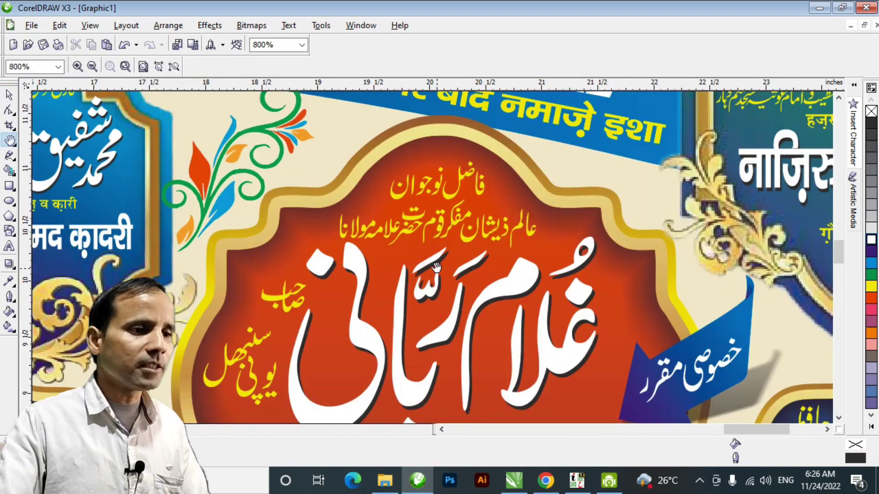
pyautogui.moveTo(436, 267); pyautogui.dragTo(442, 276)
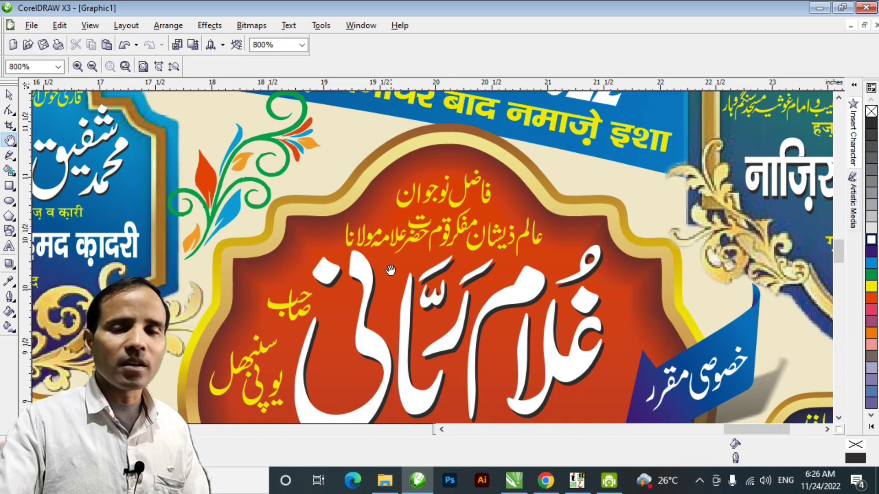
pyautogui.scroll(-3, 390, 270)
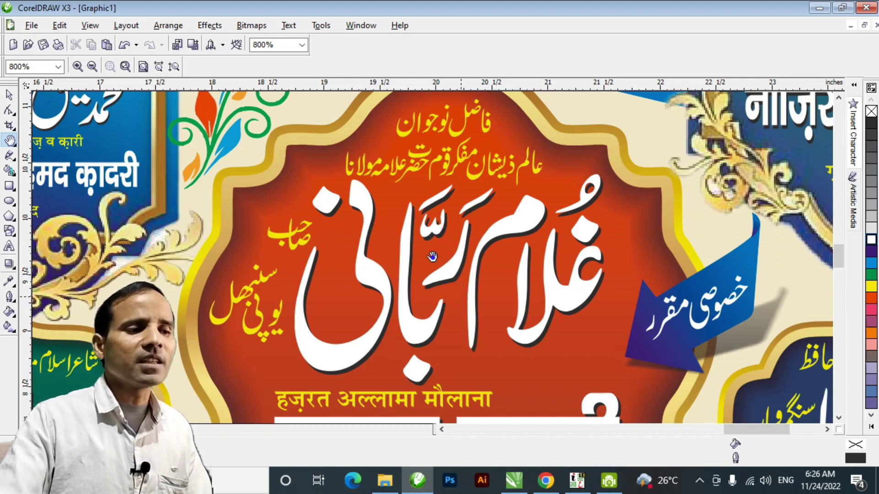
pyautogui.scroll(-1, 432, 256)
pyautogui.moveTo(425, 278); pyautogui.dragTo(583, 271)
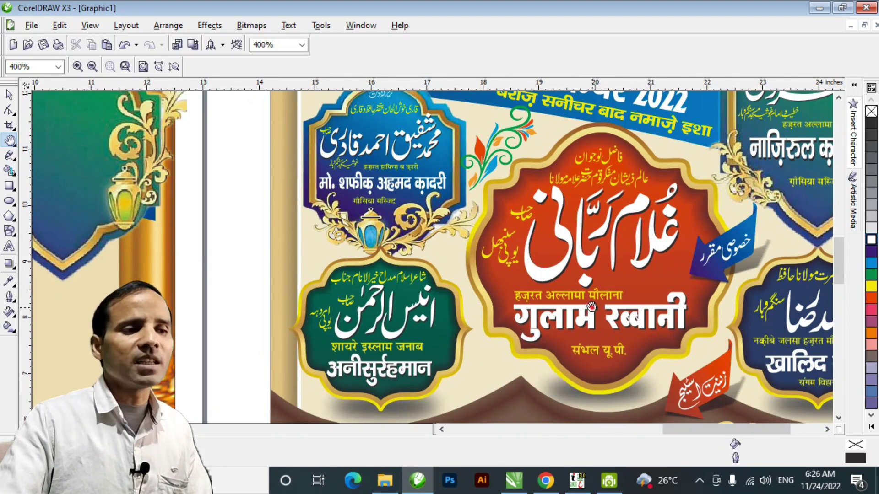
pyautogui.moveTo(591, 307); pyautogui.dragTo(513, 271)
pyautogui.moveTo(737, 280); pyautogui.dragTo(630, 283)
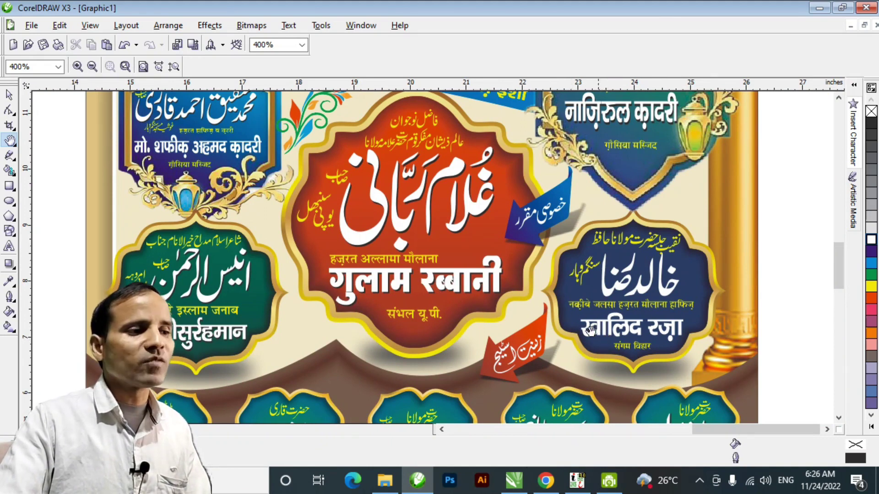
pyautogui.moveTo(245, 306); pyautogui.dragTo(422, 305)
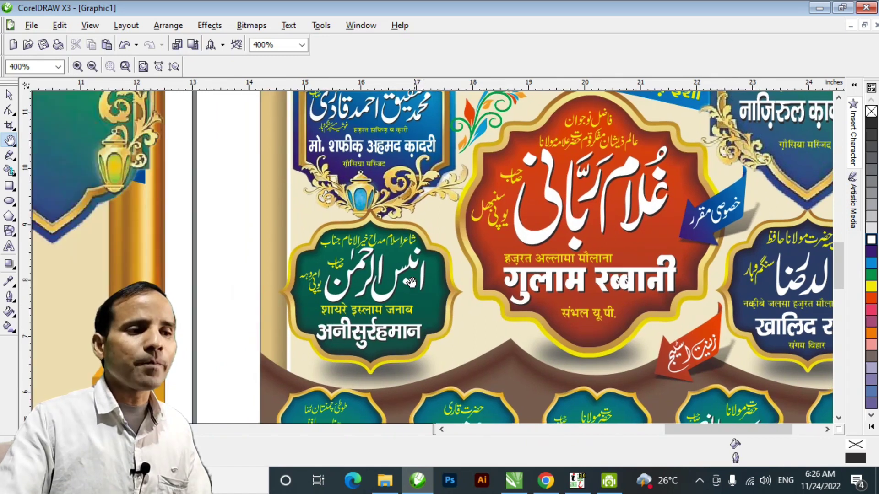
pyautogui.moveTo(512, 288); pyautogui.dragTo(395, 290)
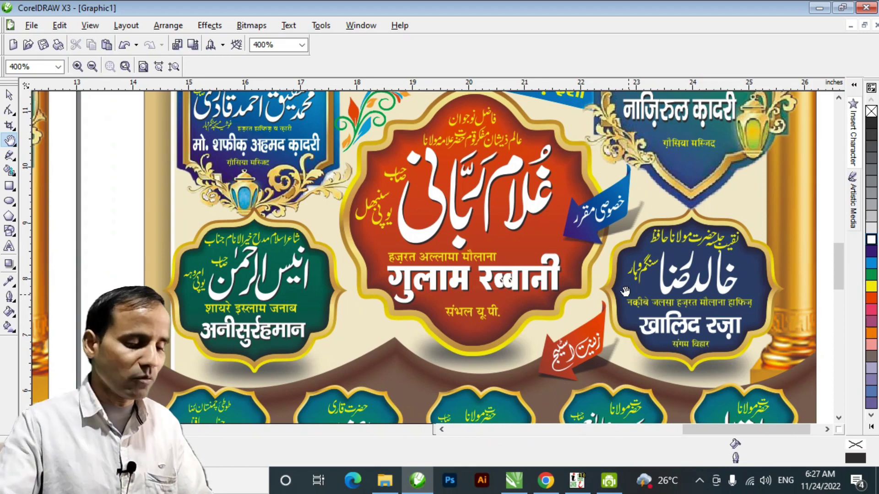
pyautogui.scroll(-1, 432, 258)
pyautogui.moveTo(432, 258); pyautogui.dragTo(567, 270)
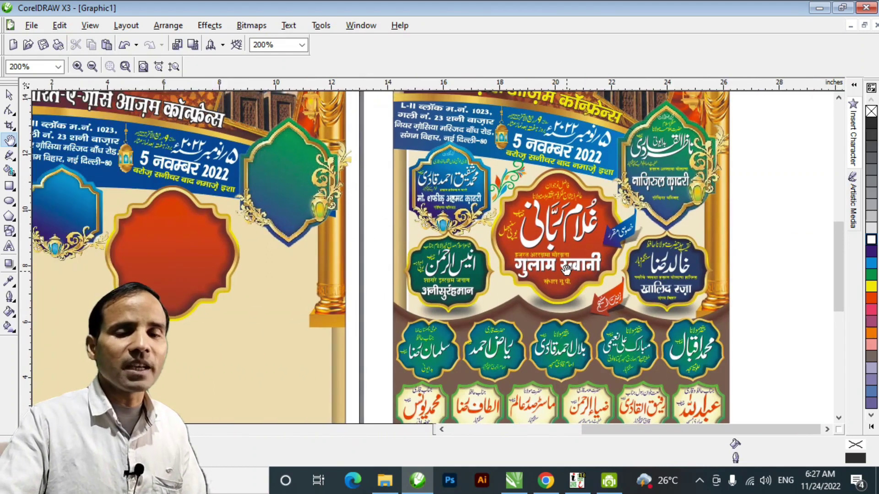
# - Examine the Urdu and Hindi lettering inside the reference poster's blue arched frame up close
pyautogui.moveTo(442, 285); pyautogui.dragTo(544, 302)
pyautogui.press('space')
pyautogui.moveTo(503, 154); pyautogui.dragTo(600, 229)
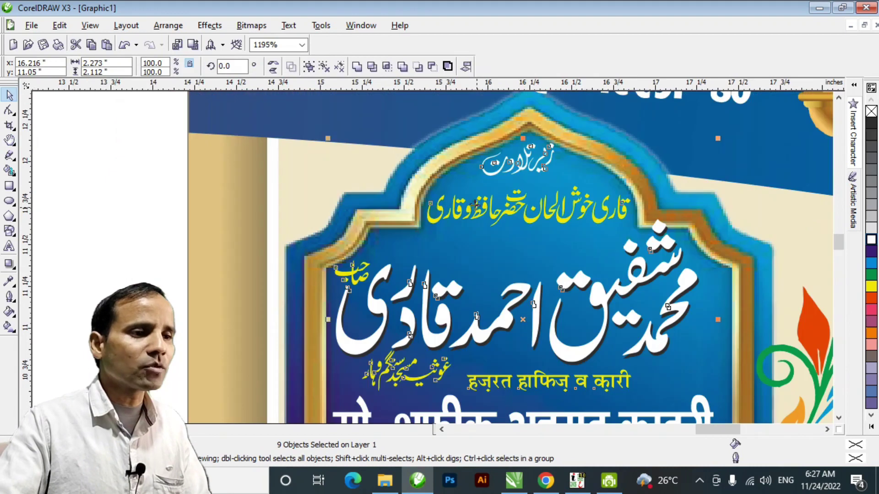
pyautogui.hotkey('shift', 'F2')
pyautogui.click(149, 183)
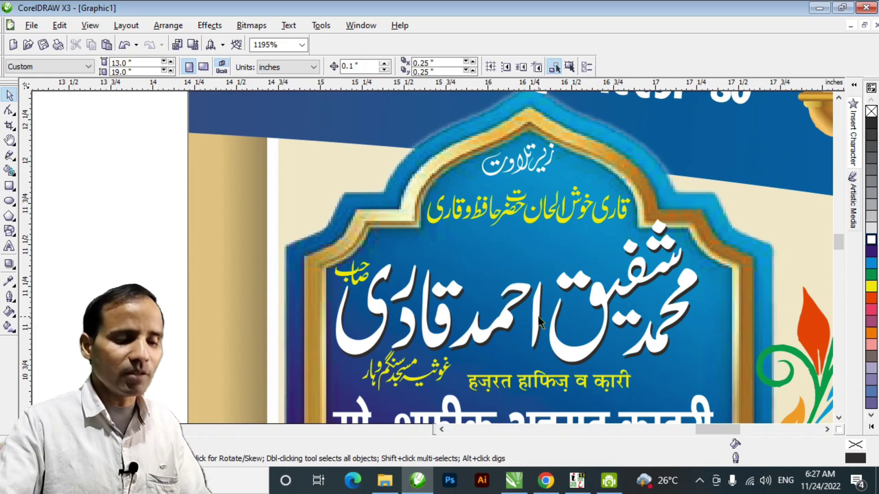
pyautogui.press('h')
pyautogui.scroll(-1, 539, 318)
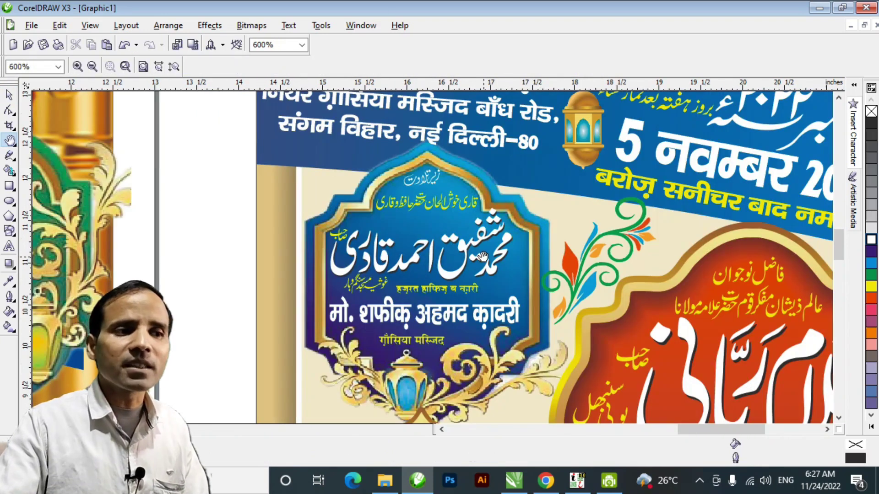
pyautogui.moveTo(502, 278); pyautogui.dragTo(451, 185)
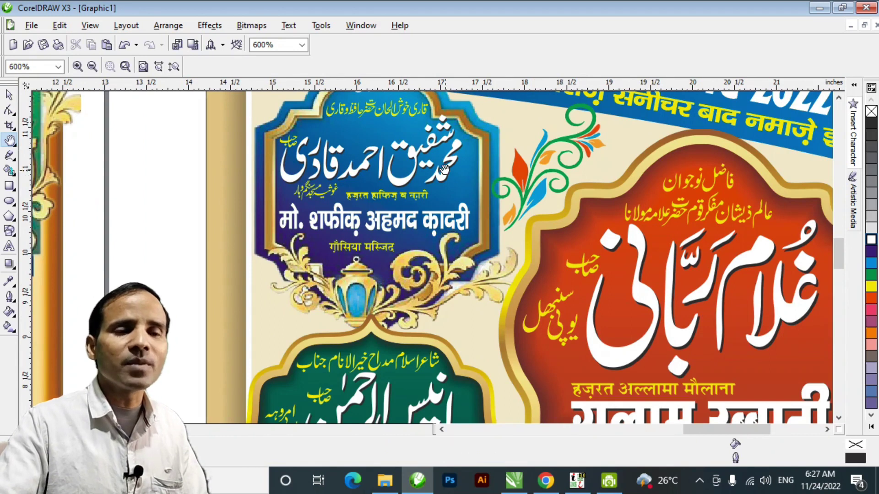
pyautogui.moveTo(380, 166); pyautogui.dragTo(431, 249)
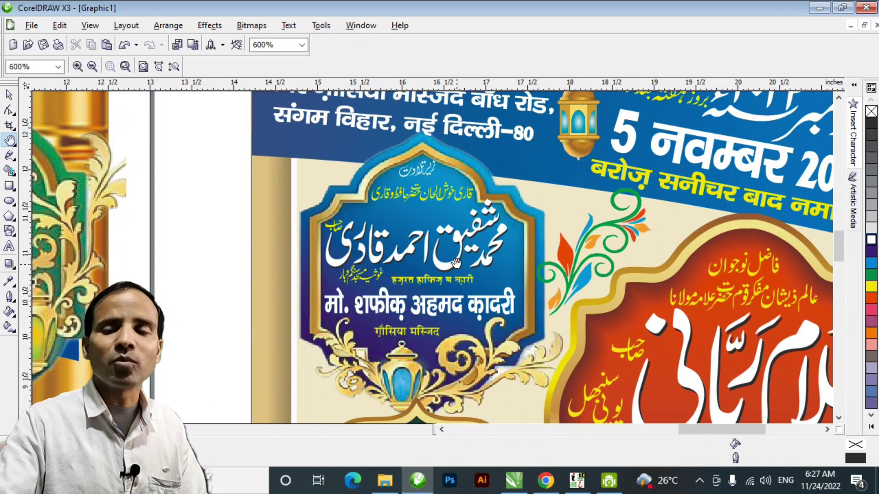
pyautogui.moveTo(456, 262); pyautogui.dragTo(457, 270)
# - Copy all Urdu and Hindi lettering from the reference's blue arched frame into the recreated blue frame
pyautogui.press('space')
pyautogui.moveTo(216, 156); pyautogui.dragTo(533, 352)
pyautogui.scroll(-1, 418, 297)
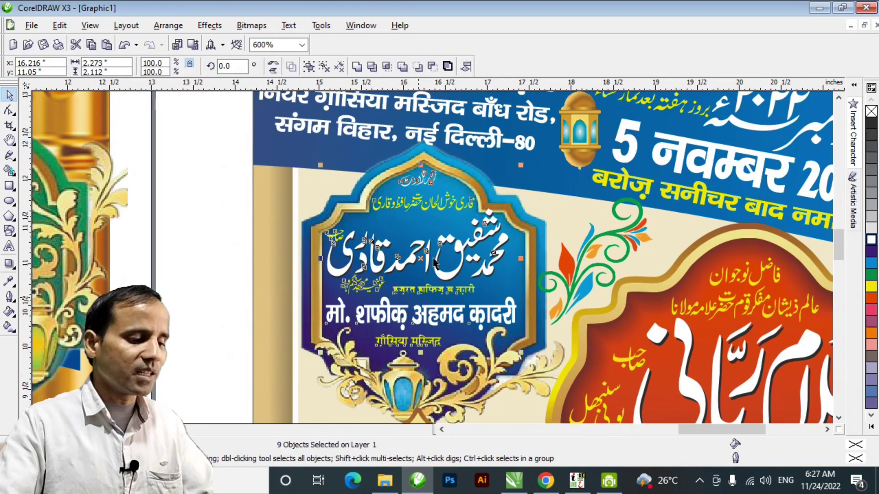
pyautogui.moveTo(561, 237); pyautogui.dragTo(237, 237)
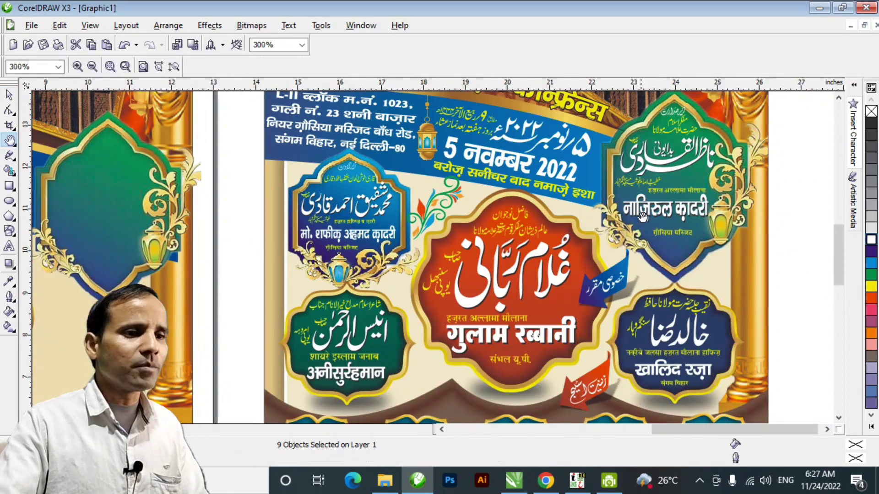
# - Copy all Urdu and Hindi lettering from the reference's tall green frame into the recreated green frame
pyautogui.moveTo(643, 218); pyautogui.dragTo(548, 268)
pyautogui.press('space')
pyautogui.click(694, 137)
pyautogui.moveTo(695, 137); pyautogui.dragTo(501, 277)
pyautogui.moveTo(585, 242); pyautogui.dragTo(167, 224)
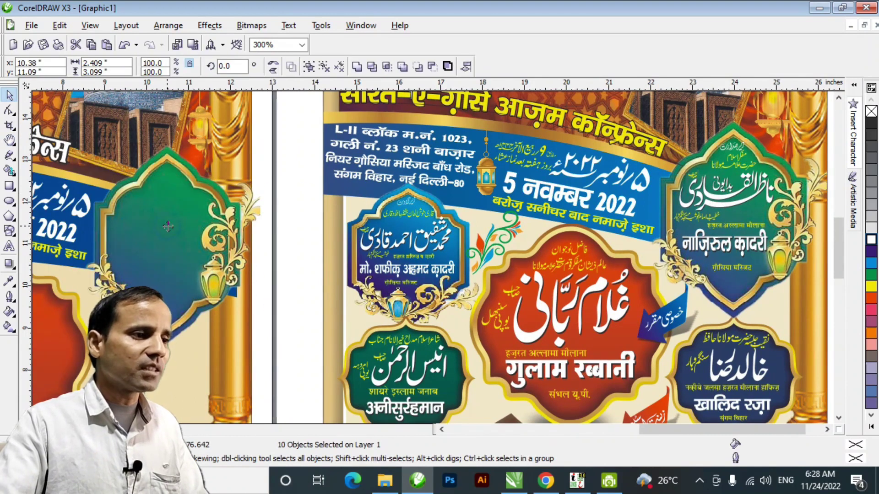
# - Shift the copied Urdu and Hindi lettering slightly left and up so it is centred in the recreated tall green frame
pyautogui.press('h')
pyautogui.scroll(1, 167, 225)
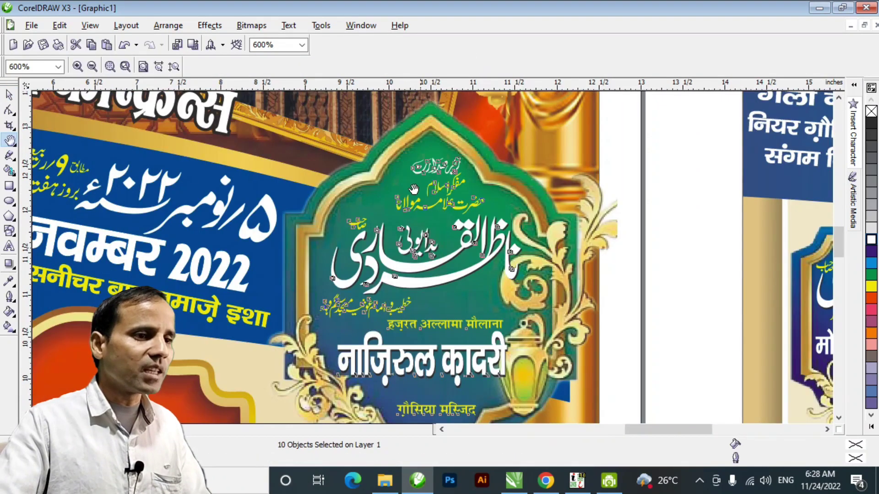
pyautogui.scroll(1, 411, 187)
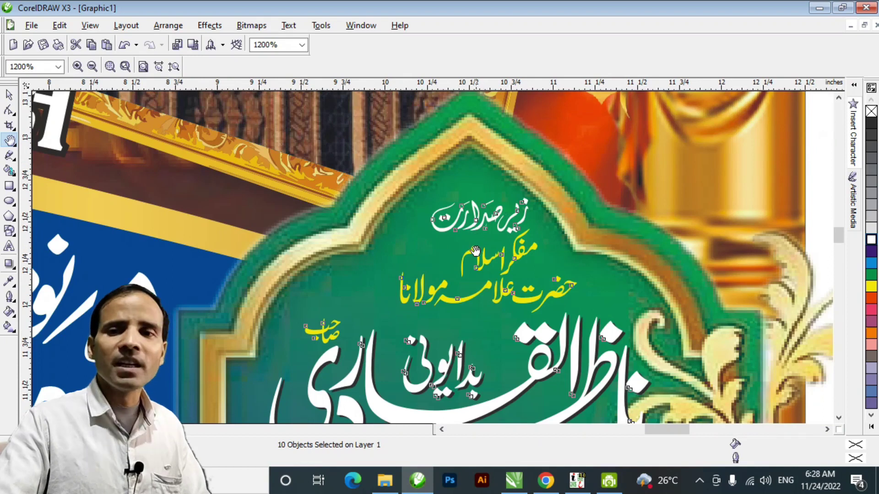
pyautogui.scroll(-1, 503, 225)
pyautogui.press('space')
pyautogui.moveTo(505, 227); pyautogui.dragTo(502, 222)
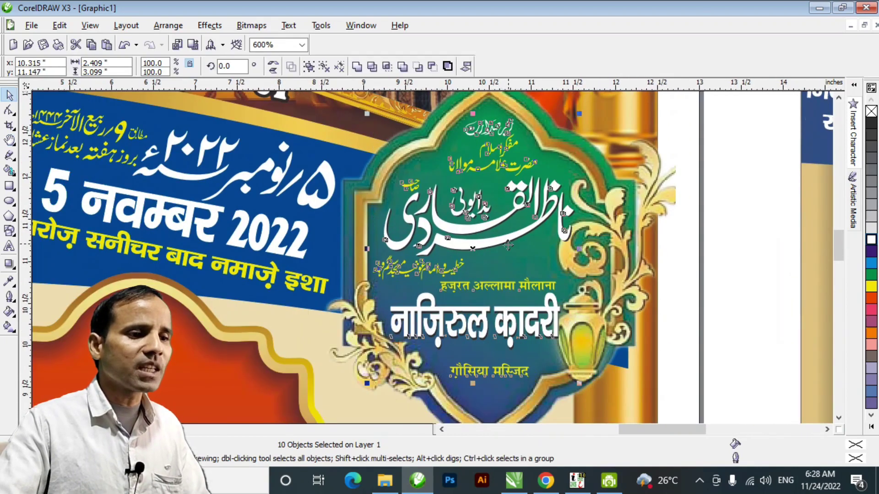
pyautogui.moveTo(498, 240); pyautogui.dragTo(495, 241)
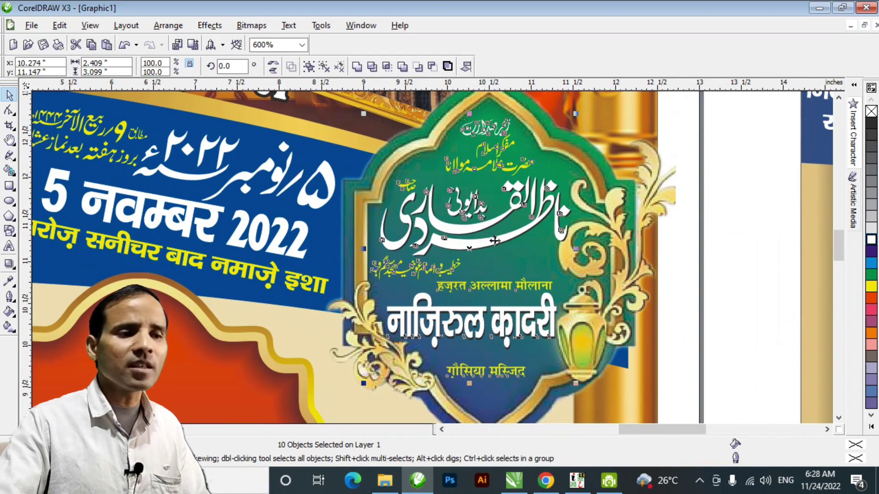
pyautogui.click(738, 305)
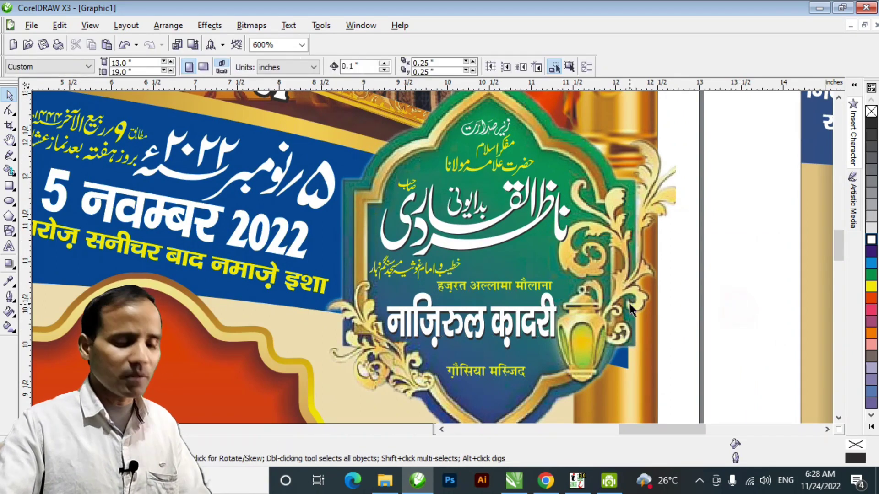
# - Copy all Urdu and Hindi lettering from the reference's central red plaque onto the recreated red plaque
pyautogui.press('h')
pyautogui.rightClick(498, 300)
pyautogui.moveTo(794, 259); pyautogui.dragTo(433, 197)
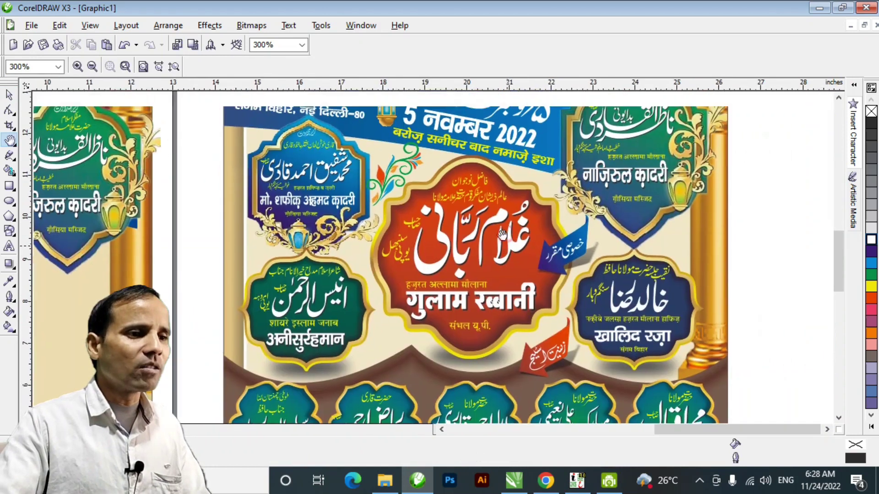
pyautogui.press('space')
pyautogui.click(436, 197)
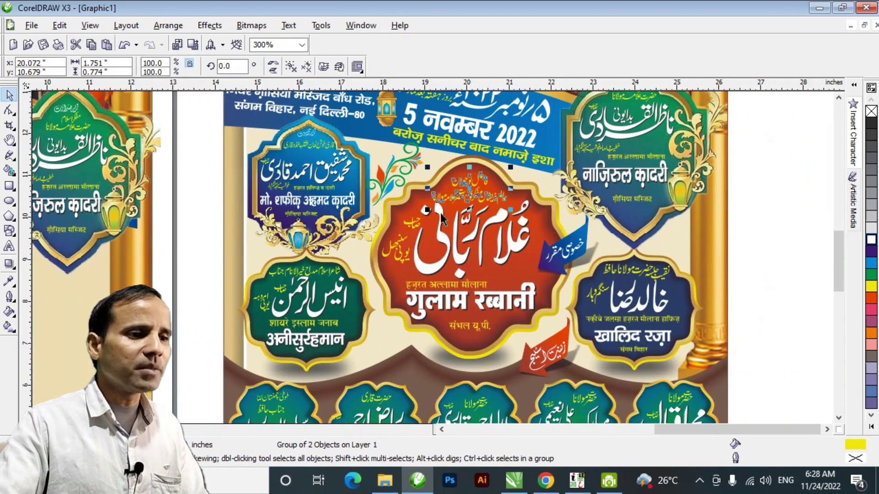
pyautogui.click(186, 179)
pyautogui.moveTo(208, 161); pyautogui.dragTo(553, 338)
pyautogui.scroll(2, 582, 241)
pyautogui.moveTo(433, 257); pyautogui.dragTo(500, 254)
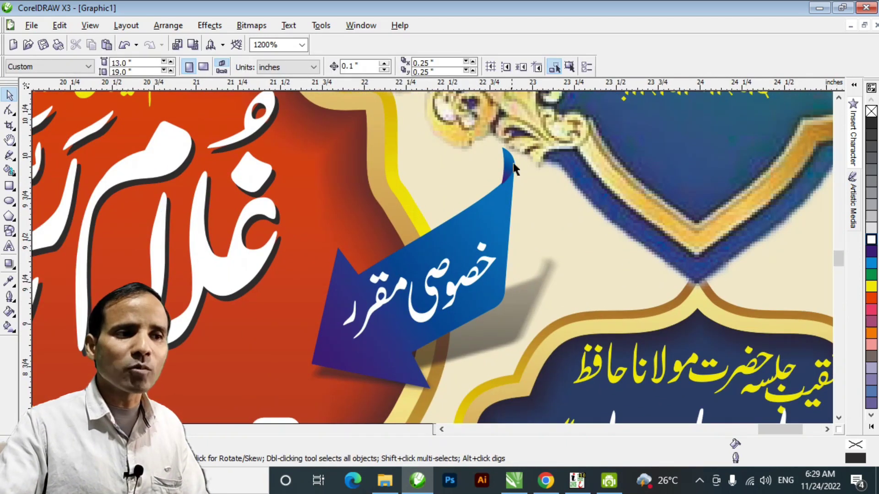
pyautogui.click(450, 243)
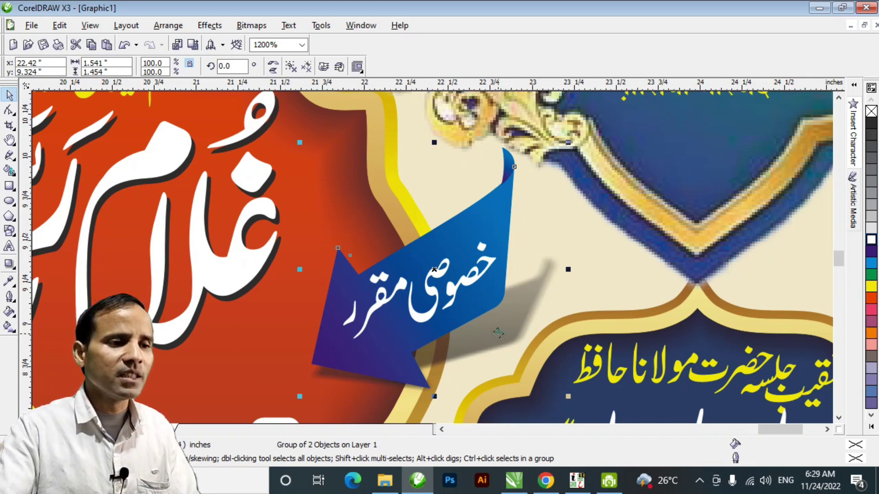
pyautogui.moveTo(502, 334); pyautogui.dragTo(475, 346)
pyautogui.hotkey('ctrl', 'z')
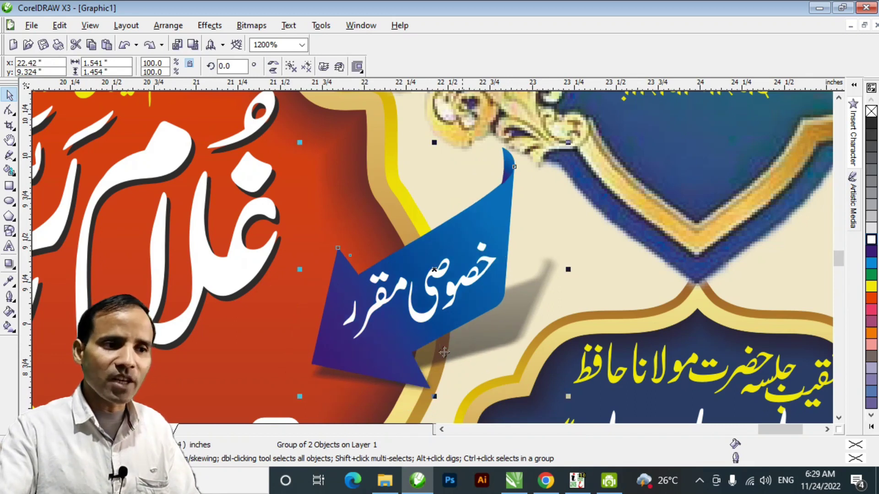
# - Copy the reference's blue arrow ribbon with its shadow and white Urdu lettering onto the right edge of the recreated red plaque
pyautogui.press('h')
pyautogui.rightClick(454, 340)
pyautogui.scroll(-2, 432, 256)
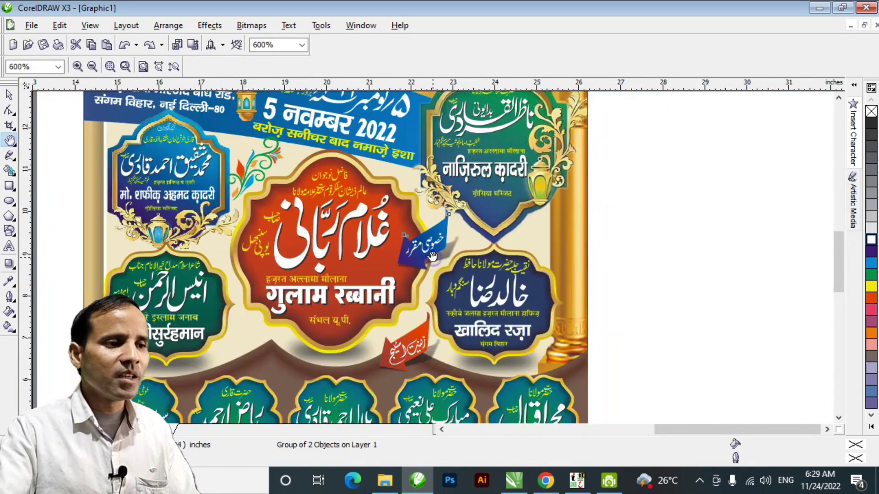
pyautogui.press('space')
pyautogui.hotkey('ctrl', 'u')
pyautogui.moveTo(591, 183); pyautogui.dragTo(482, 224)
pyautogui.rightClick(92, 259)
pyautogui.press('h')
pyautogui.press('space')
pyautogui.press('space')
# - Copy the Urdu and Hindi lettering of the reference's small green and navy plaques onto their recreated counterparts
pyautogui.moveTo(584, 283); pyautogui.dragTo(293, 249)
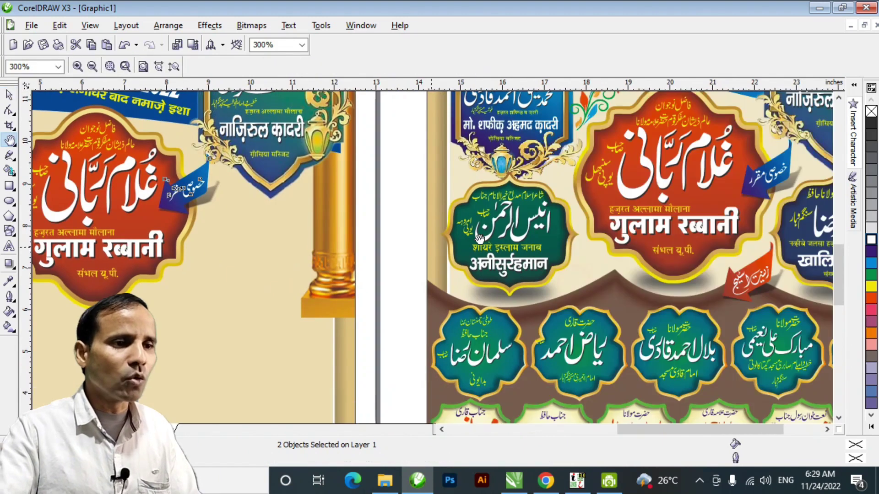
pyautogui.moveTo(637, 259); pyautogui.dragTo(352, 210)
pyautogui.moveTo(528, 255); pyautogui.dragTo(540, 314)
pyautogui.moveTo(509, 281); pyautogui.dragTo(536, 284)
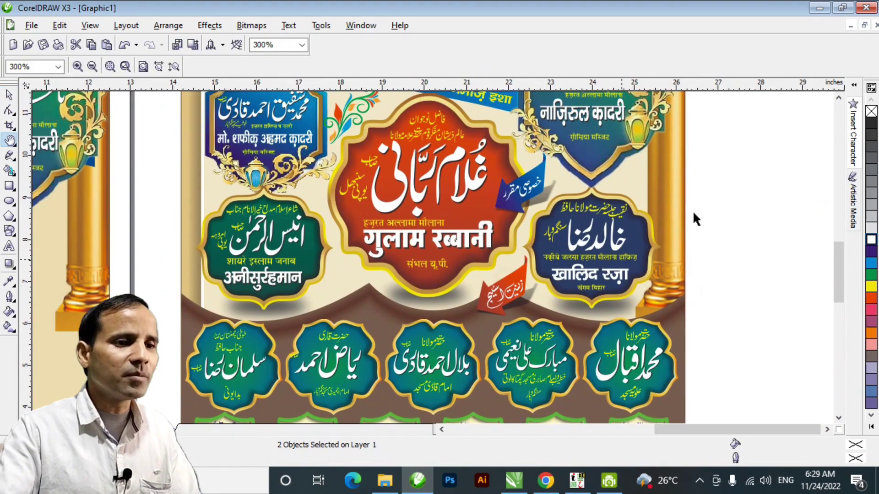
pyautogui.press('space')
pyautogui.moveTo(704, 170); pyautogui.dragTo(519, 333)
# - Move the lettered green and navy plaques and the central shadow up beneath the blue frame, tall green frame and red plaque
pyautogui.moveTo(150, 178); pyautogui.dragTo(340, 328)
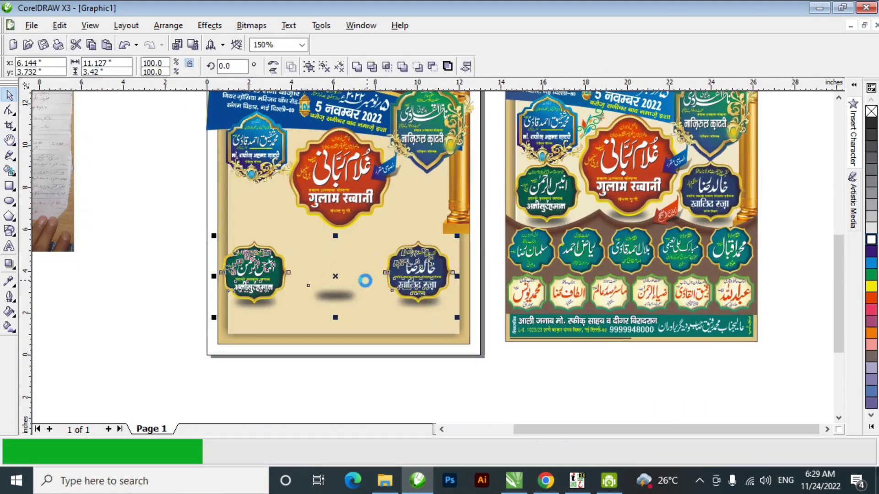
pyautogui.moveTo(341, 289); pyautogui.dragTo(346, 214)
pyautogui.moveTo(415, 209); pyautogui.dragTo(414, 220)
pyautogui.scroll(1, 333, 203)
pyautogui.press('h')
pyautogui.moveTo(448, 289); pyautogui.dragTo(461, 278)
pyautogui.moveTo(459, 310); pyautogui.dragTo(459, 304)
# - Fine-position the lettering within the recreated green and navy plaques, including the small Hindi line at the navy plaque's base
pyautogui.moveTo(185, 186); pyautogui.dragTo(369, 340)
pyautogui.moveTo(297, 269); pyautogui.dragTo(292, 279)
pyautogui.moveTo(751, 206); pyautogui.dragTo(451, 337)
pyautogui.moveTo(519, 307); pyautogui.dragTo(525, 301)
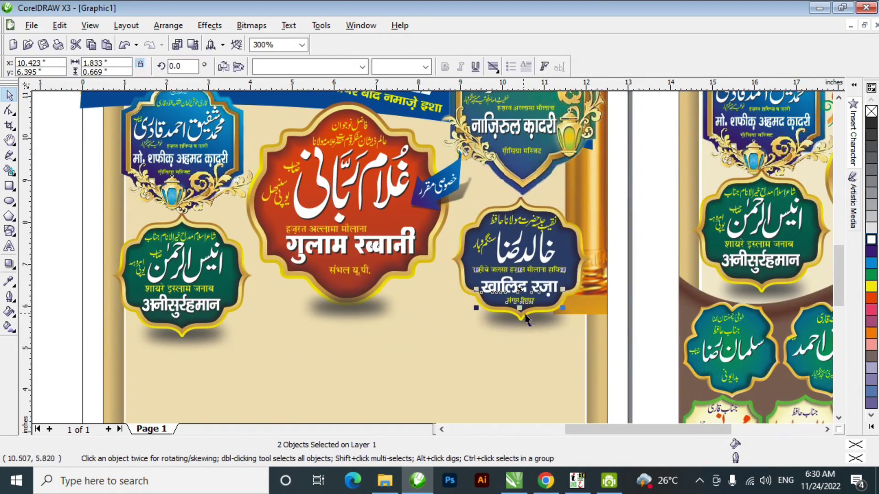
pyautogui.click(631, 316)
# - Examine the recreated plaques and their shadows against the empty lower part of the poster and the reference
pyautogui.press('h')
pyautogui.scroll(-1, 368, 311)
pyautogui.scroll(1, 433, 267)
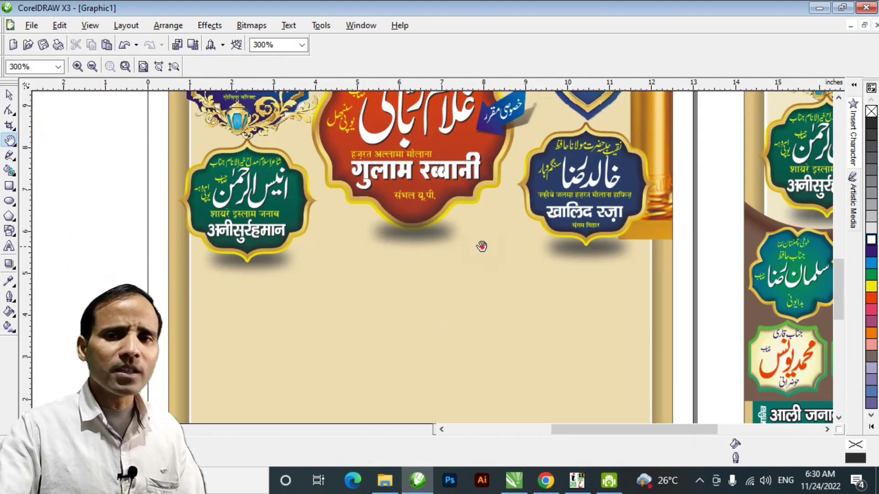
pyautogui.moveTo(482, 246); pyautogui.dragTo(420, 258)
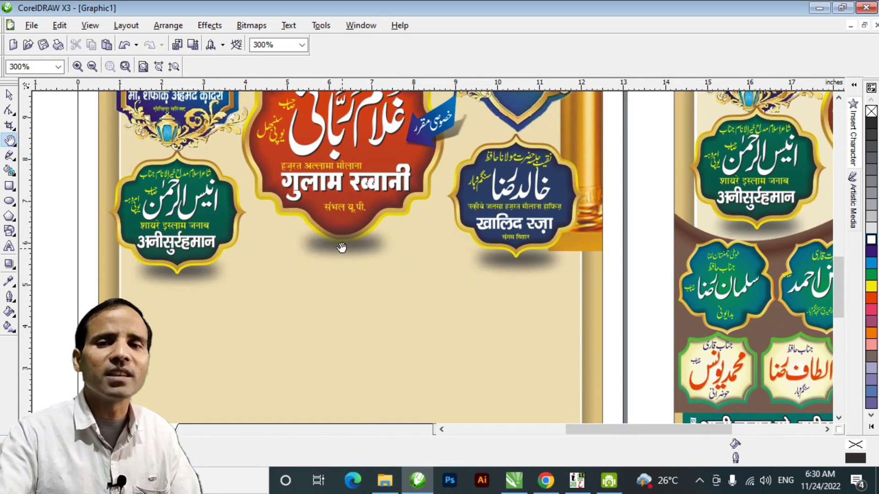
pyautogui.moveTo(341, 249); pyautogui.dragTo(386, 317)
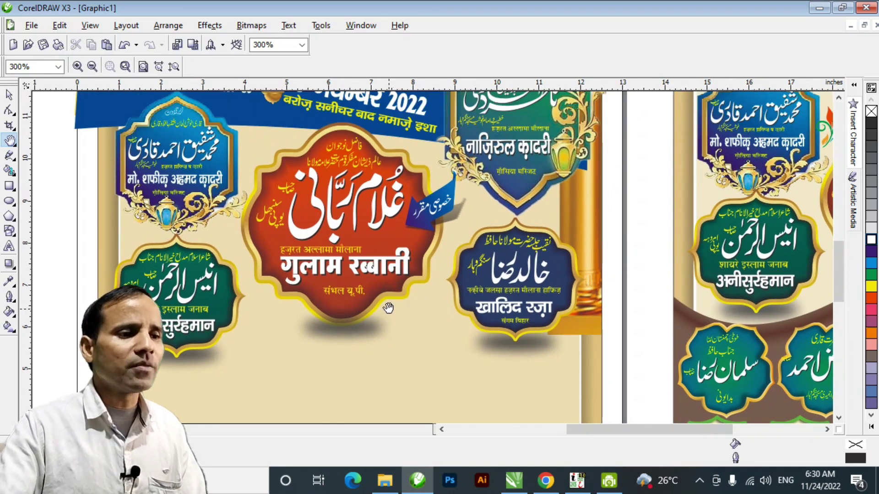
pyautogui.scroll(-1, 389, 308)
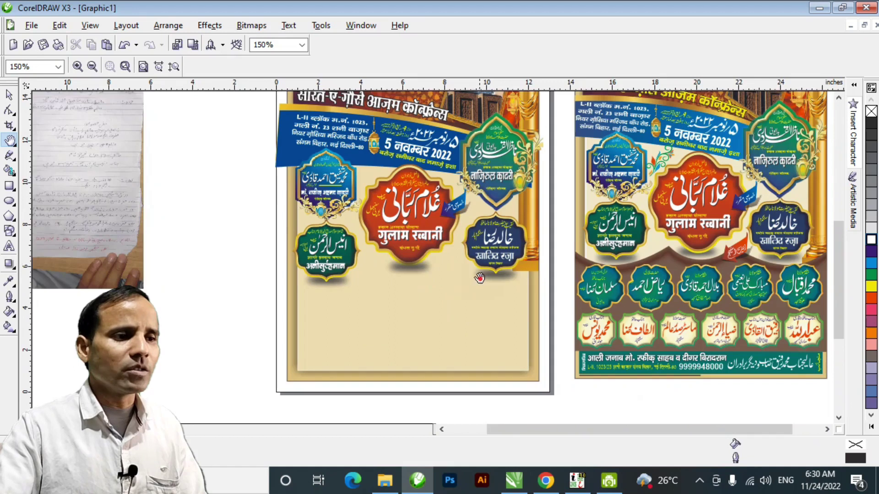
pyautogui.moveTo(477, 275); pyautogui.dragTo(373, 265)
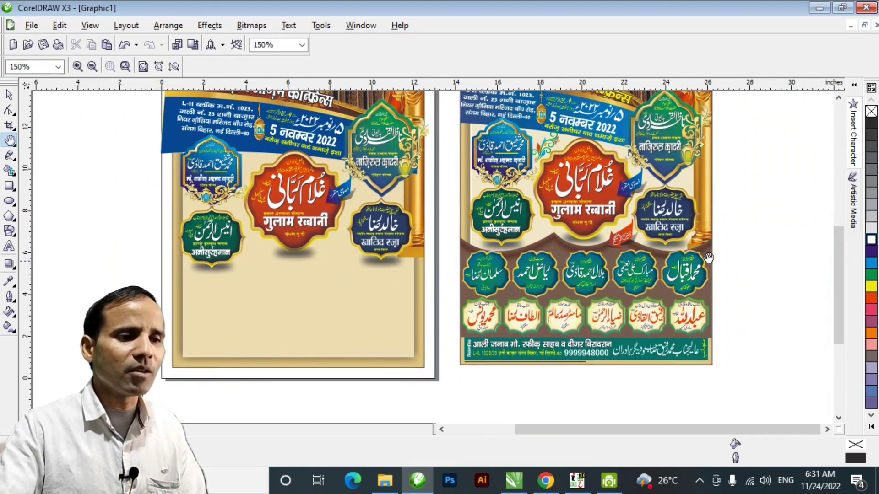
# - Examine the reference's lower plaque rows and the yellow and shadowed white Urdu lettering on the teal plaques up close
pyautogui.scroll(1, 639, 314)
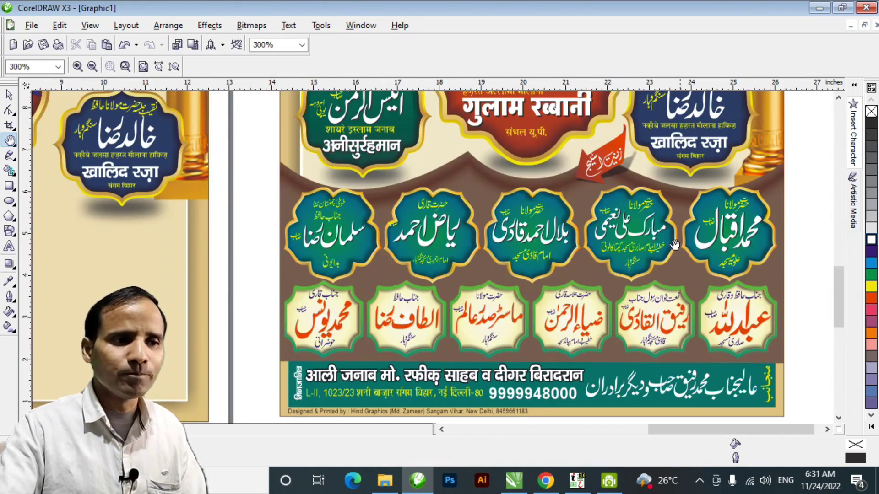
pyautogui.scroll(1, 673, 241)
pyautogui.moveTo(583, 215); pyautogui.dragTo(370, 226)
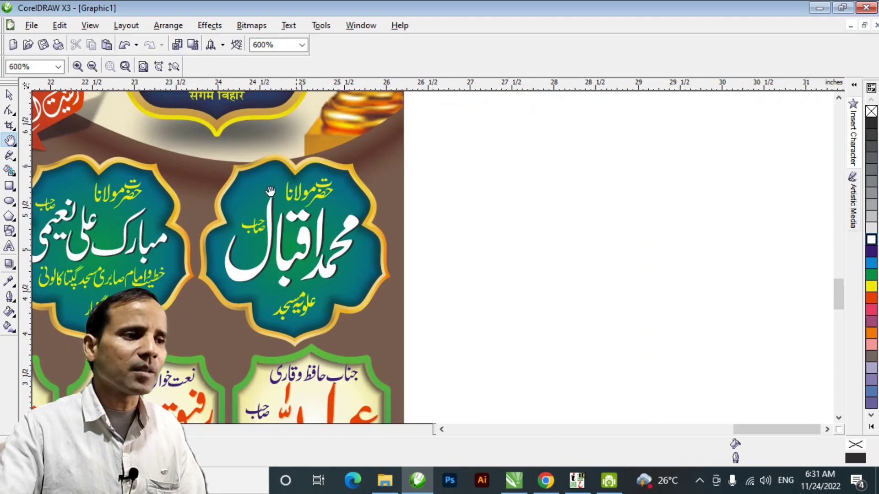
pyautogui.scroll(-1, 431, 257)
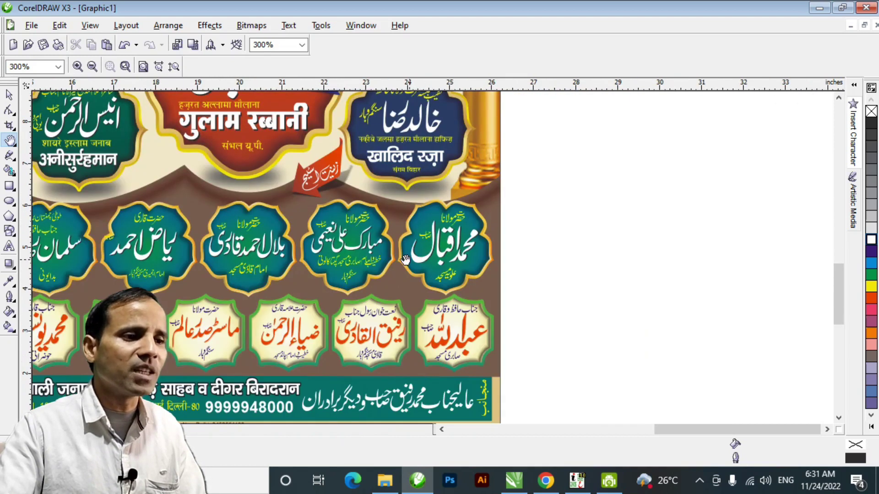
pyautogui.moveTo(405, 260); pyautogui.dragTo(527, 252)
pyautogui.moveTo(449, 261); pyautogui.dragTo(473, 232)
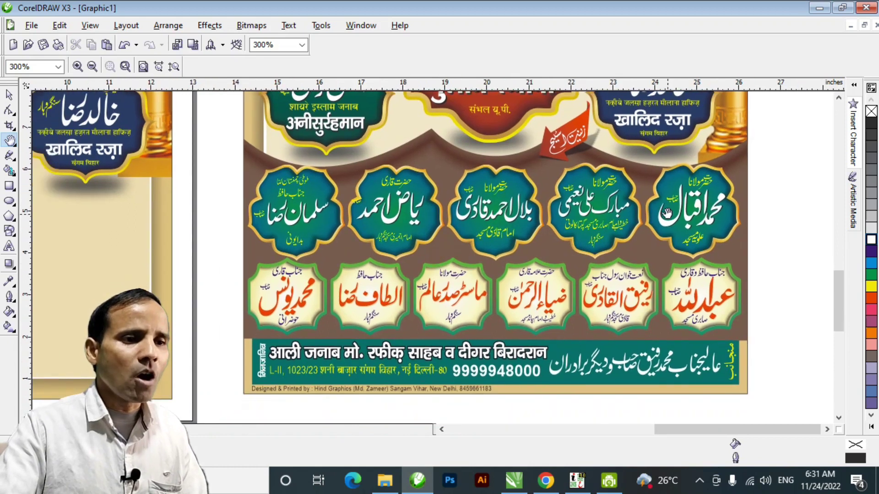
pyautogui.scroll(1, 666, 214)
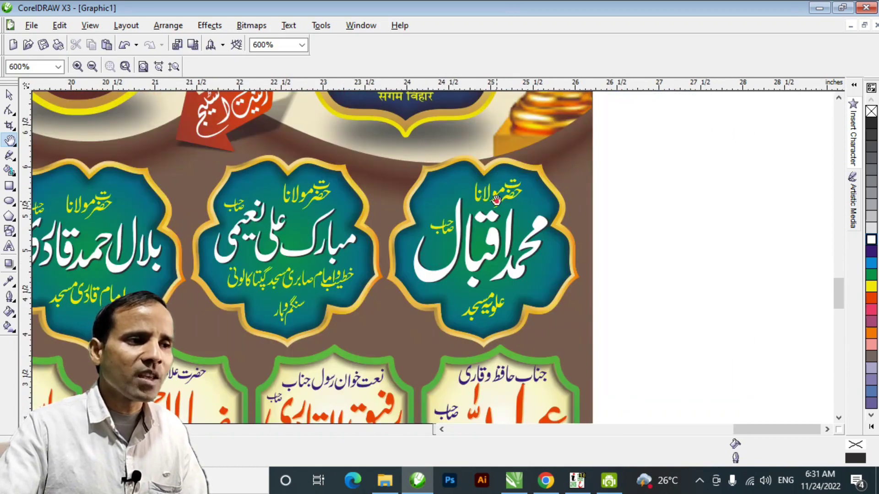
pyautogui.scroll(1, 496, 201)
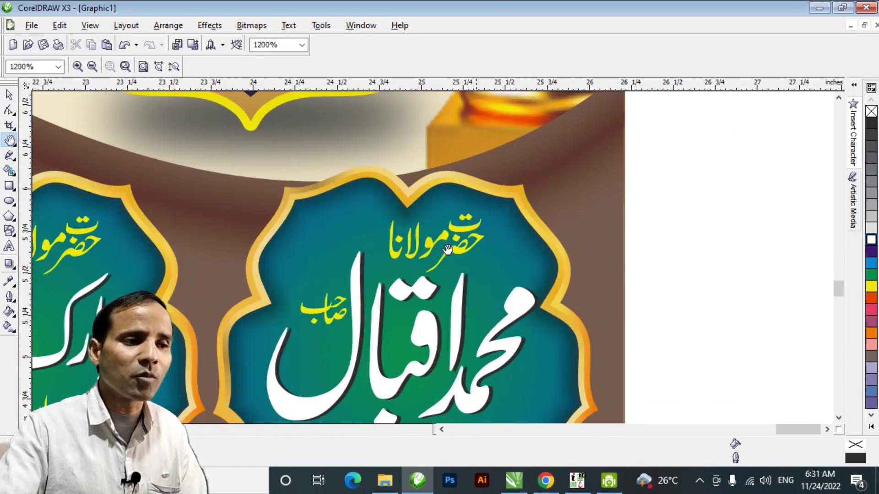
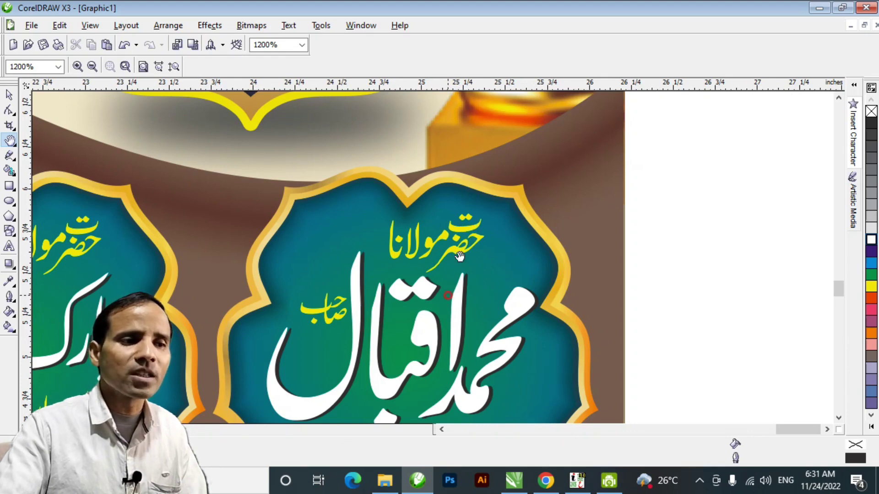
pyautogui.moveTo(423, 335); pyautogui.dragTo(450, 257)
pyautogui.scroll(-2, 428, 265)
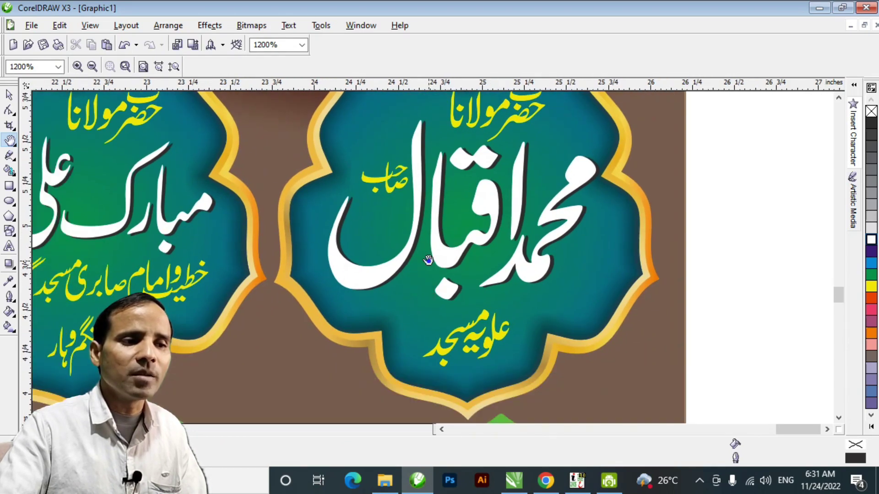
pyautogui.moveTo(432, 256); pyautogui.dragTo(571, 247)
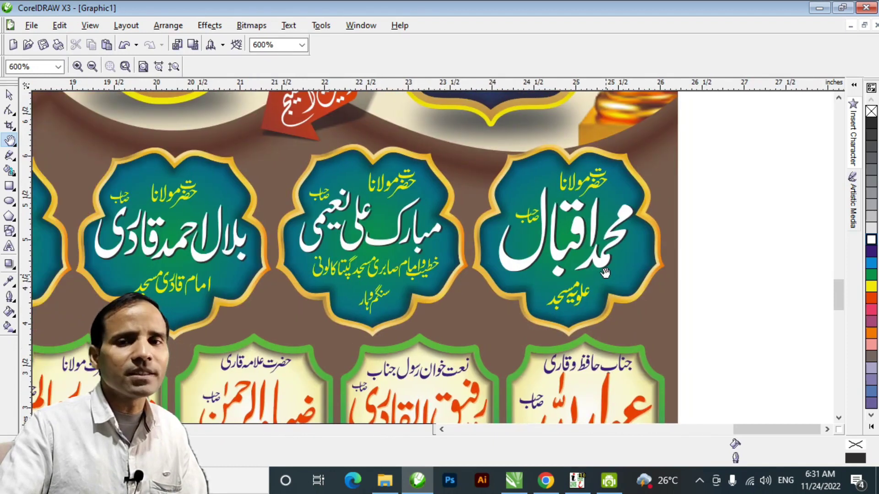
# - Select all lettering in the reference's teal plaque row to inspect its separate objects, then clear the selection
pyautogui.scroll(-2, 432, 257)
pyautogui.moveTo(325, 263); pyautogui.dragTo(541, 241)
pyautogui.press('space')
pyautogui.moveTo(217, 165); pyautogui.dragTo(756, 277)
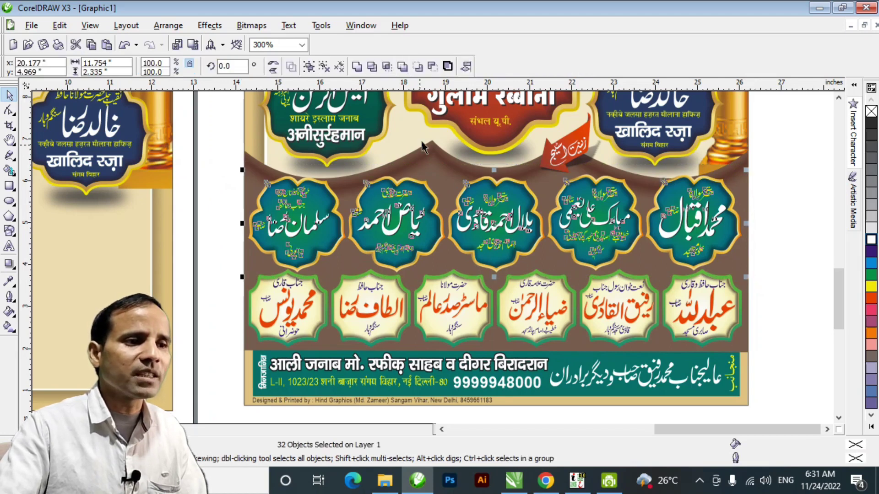
pyautogui.click(785, 204)
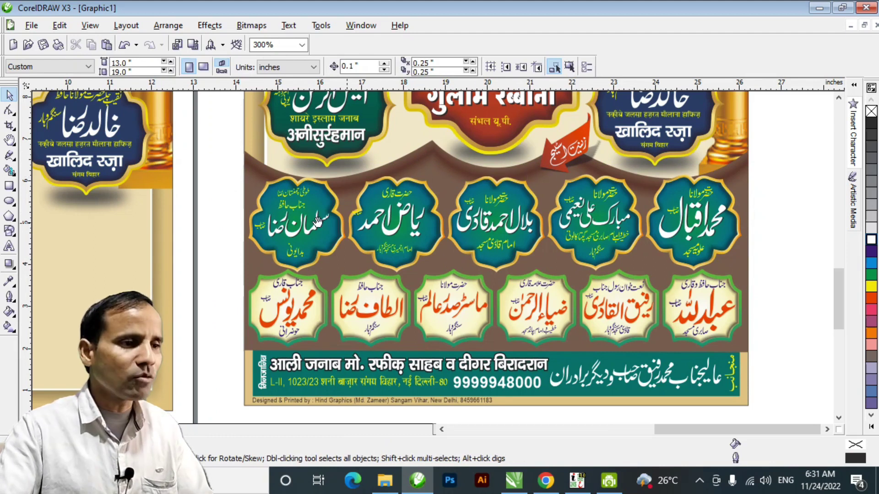
# - Draw a three-node line about 5.8 inches wide from the page's left edge across the green plaque's base, sloping down below the red plaque
pyautogui.press('h')
pyautogui.rightClick(432, 258)
pyautogui.moveTo(417, 266); pyautogui.dragTo(396, 242)
pyautogui.moveTo(366, 287); pyautogui.dragTo(406, 280)
pyautogui.moveTo(351, 271); pyautogui.dragTo(412, 271)
pyautogui.press('space')
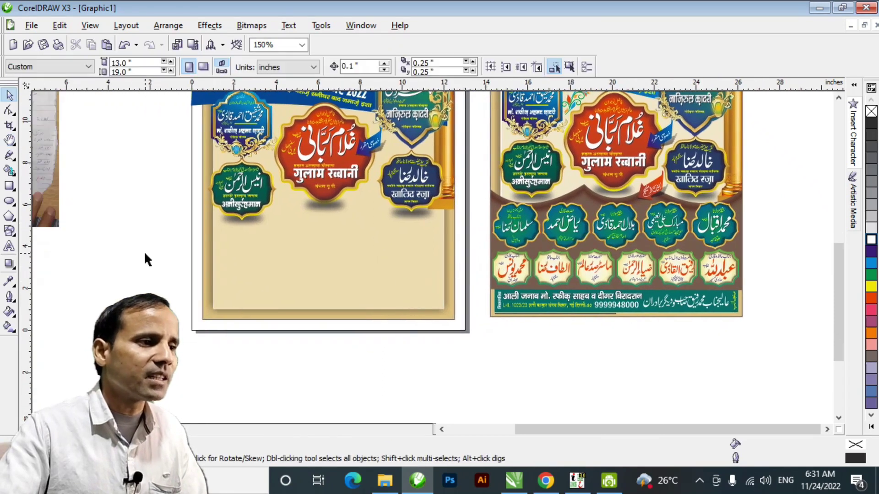
pyautogui.click(9, 156)
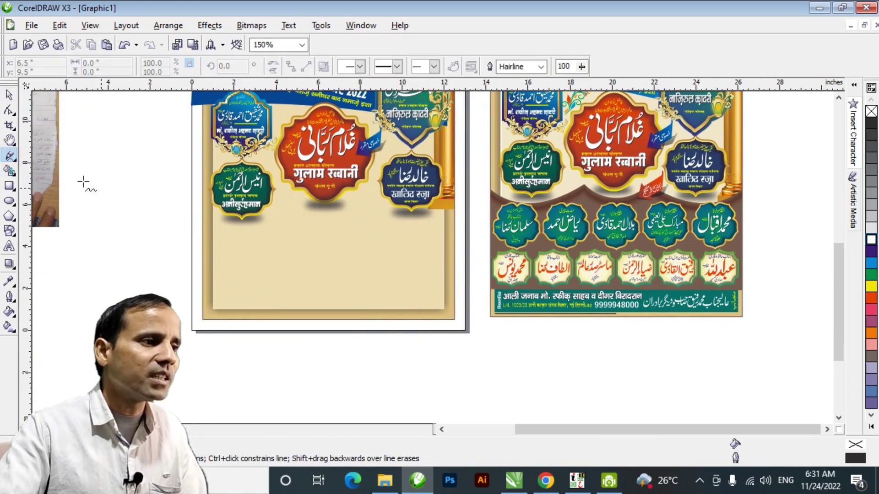
pyautogui.click(197, 205)
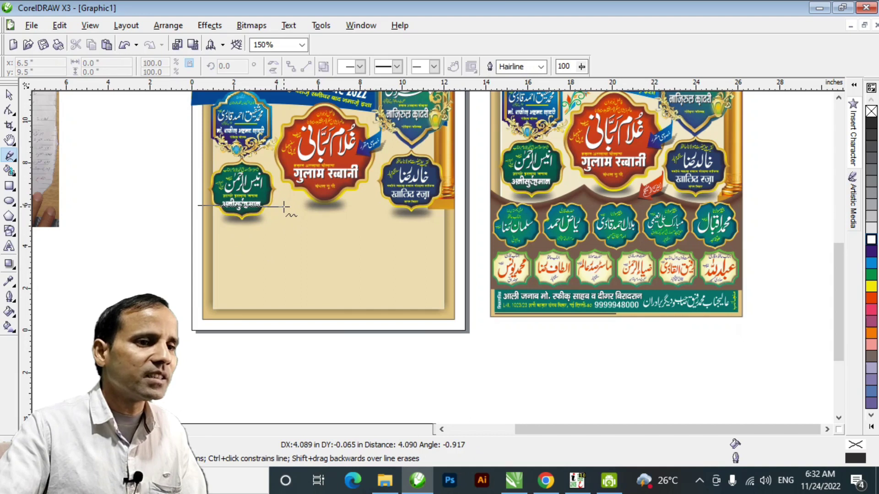
pyautogui.doubleClick(284, 207)
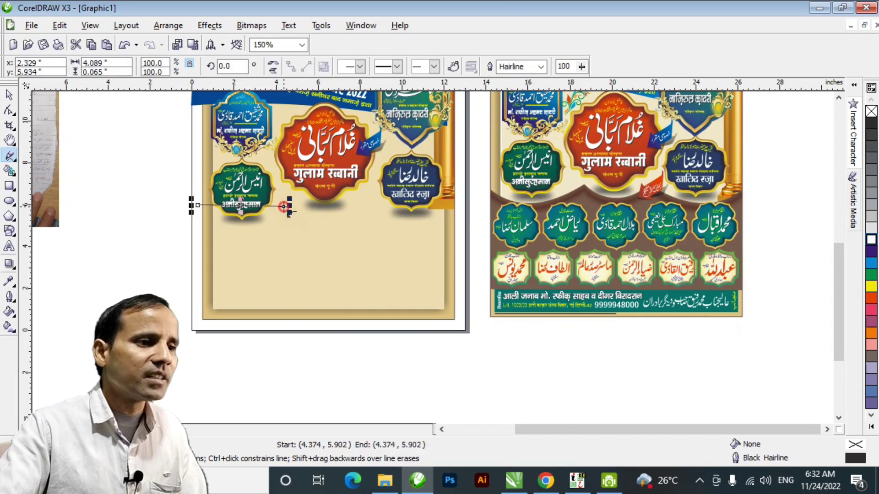
pyautogui.click(320, 220)
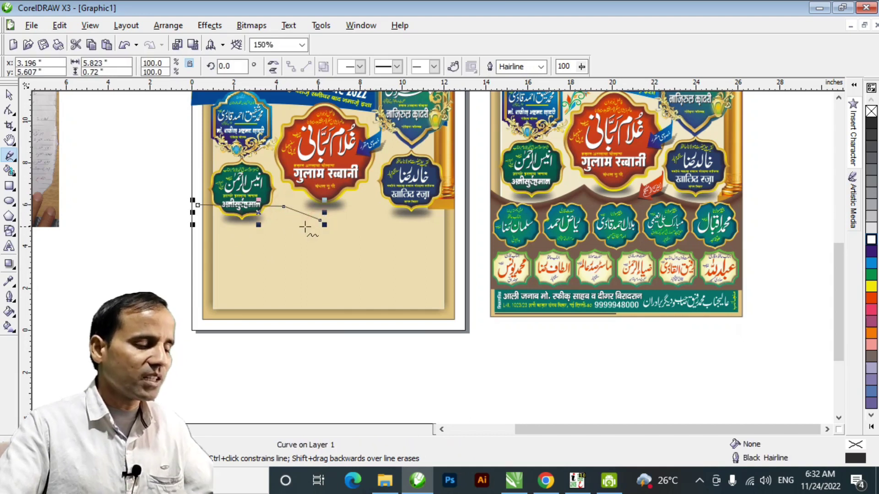
# - Convert the line's segments to curves and bend both into downward-sagging arcs below the green and red plaques
pyautogui.press('F2')
pyautogui.moveTo(153, 186); pyautogui.dragTo(488, 428)
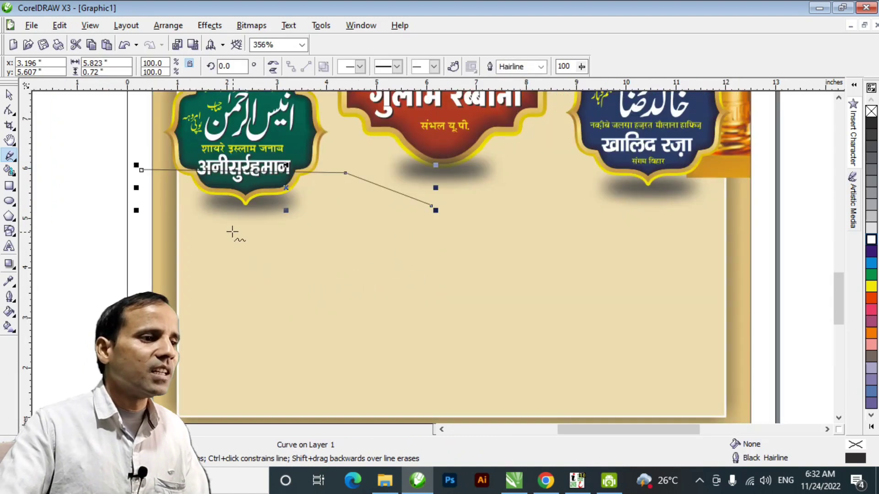
pyautogui.click(9, 110)
pyautogui.moveTo(118, 153); pyautogui.dragTo(408, 249)
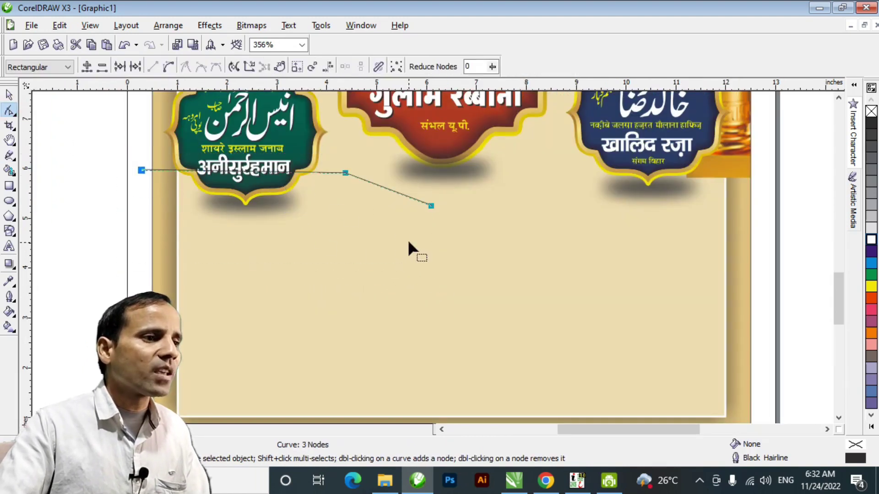
pyautogui.click(168, 66)
pyautogui.moveTo(238, 178); pyautogui.dragTo(231, 219)
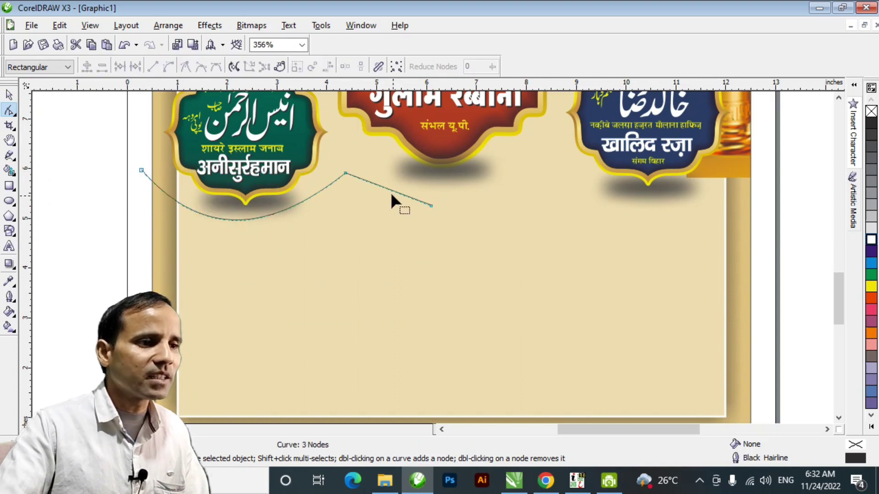
pyautogui.moveTo(388, 190)
pyautogui.mouseDown()
pyautogui.moveTo(384, 201)
pyautogui.moveTo(369, 201)
pyautogui.moveTo(385, 200)
pyautogui.mouseUp()
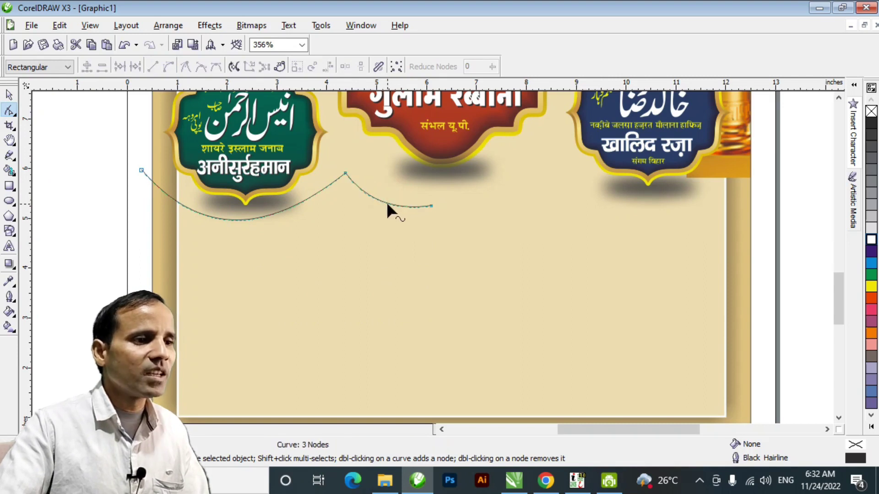
# - Mirror a copy of the curve horizontally to its right and combine both halves into one curve
pyautogui.press('space')
pyautogui.moveTo(136, 195); pyautogui.dragTo(576, 228)
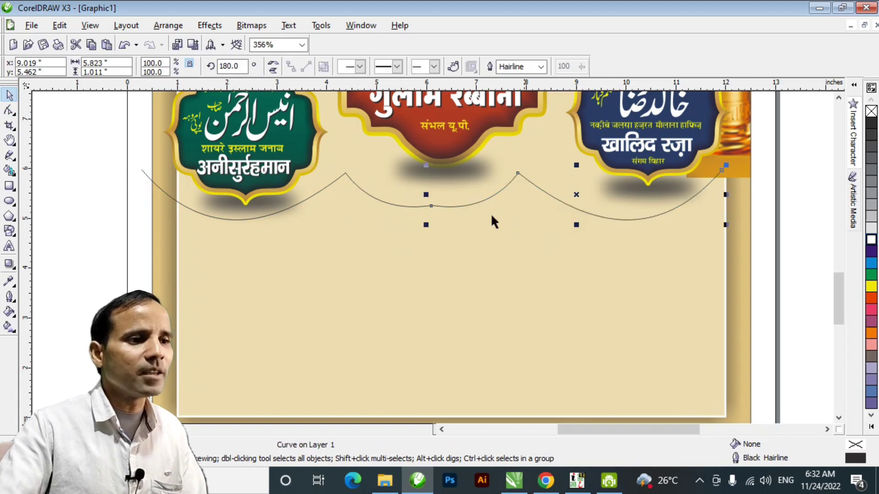
pyautogui.keyDown('shift'); pyautogui.click(395, 204); pyautogui.keyUp('shift')
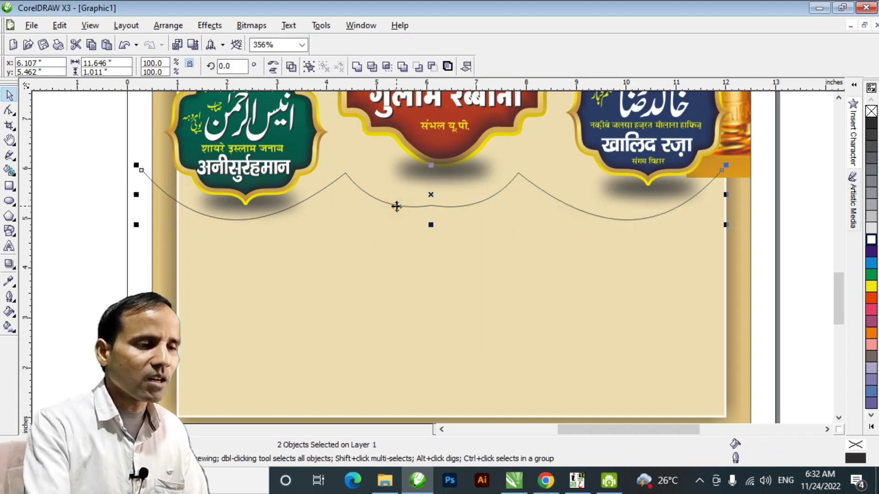
pyautogui.hotkey('ctrl', 'l')
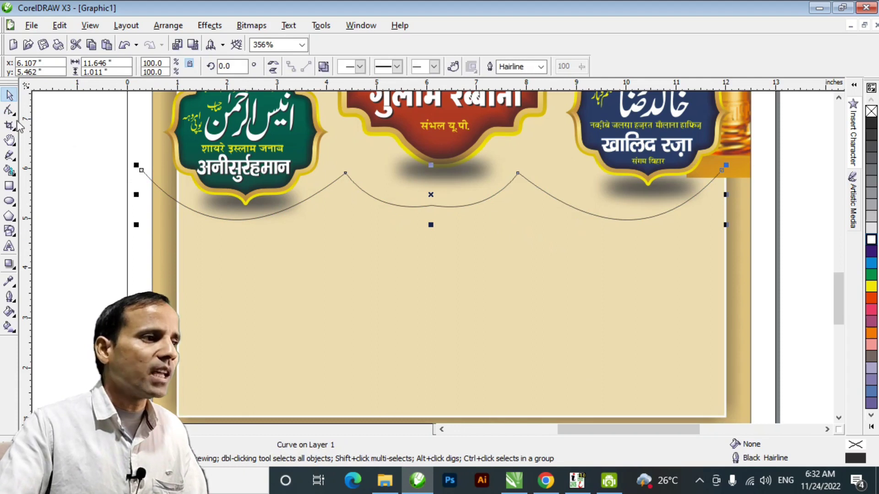
# - Join the two end nodes at the curve's centre and delete the joined node to smooth the middle arc
pyautogui.click(9, 109)
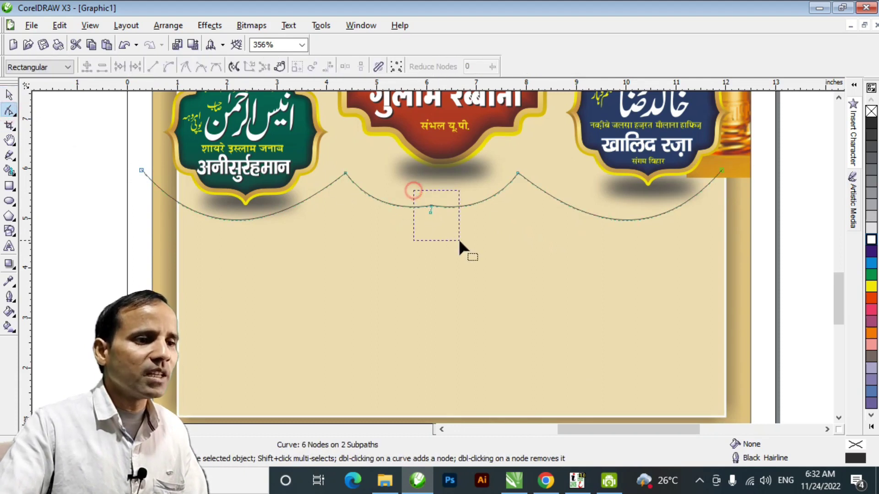
pyautogui.moveTo(460, 247); pyautogui.dragTo(460, 247)
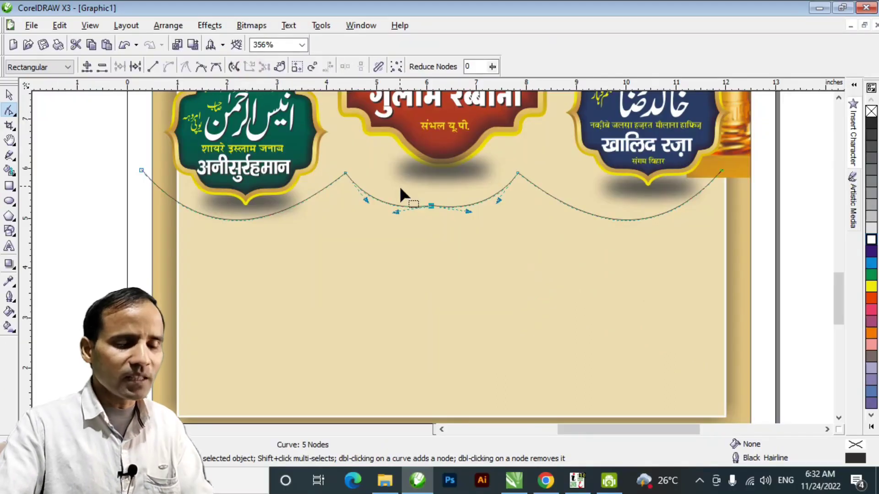
pyautogui.press('Delete')
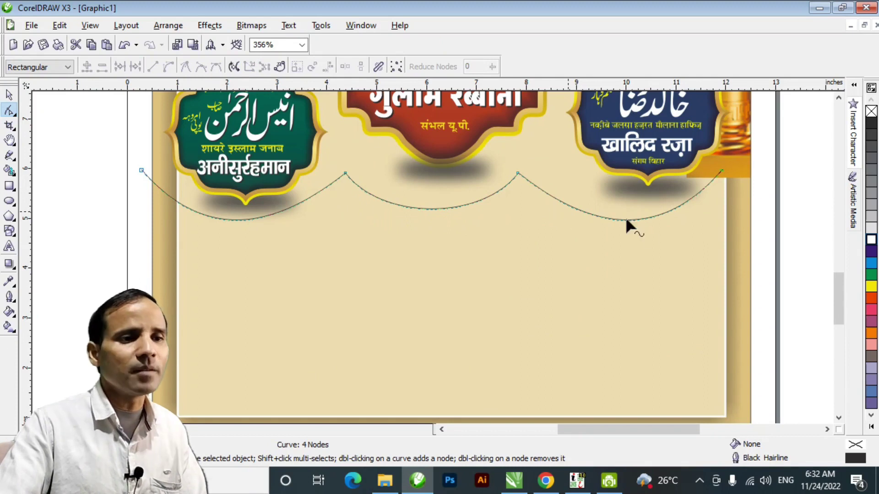
# - Stretch the scalloped curve to about 12.3 inches wide so it spans the poster, comparing it with the reference
pyautogui.press('space')
pyautogui.moveTo(728, 196); pyautogui.dragTo(735, 196)
pyautogui.press('h')
pyautogui.rightClick(432, 257)
pyautogui.moveTo(495, 251); pyautogui.dragTo(334, 238)
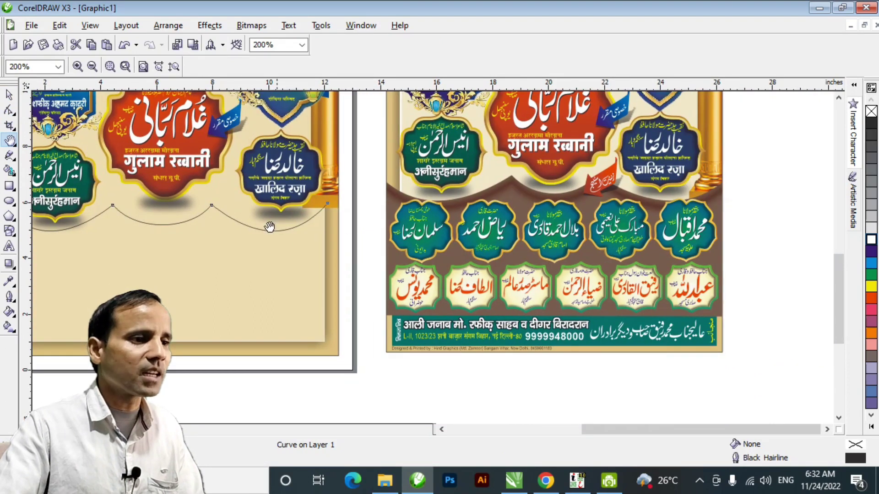
pyautogui.moveTo(269, 227); pyautogui.dragTo(535, 236)
pyautogui.press('space')
pyautogui.moveTo(603, 247); pyautogui.dragTo(611, 246)
pyautogui.moveTo(417, 282); pyautogui.dragTo(419, 304)
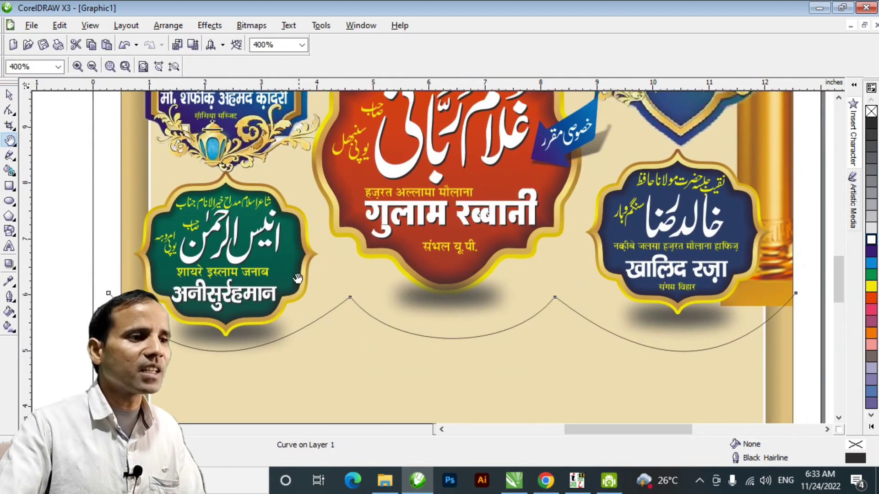
# - Move the green plaque with its lettering and shadow slightly upward, clear of the scalloped curve
pyautogui.moveTo(298, 278); pyautogui.dragTo(328, 291)
pyautogui.press('space')
pyautogui.moveTo(92, 157); pyautogui.dragTo(378, 398)
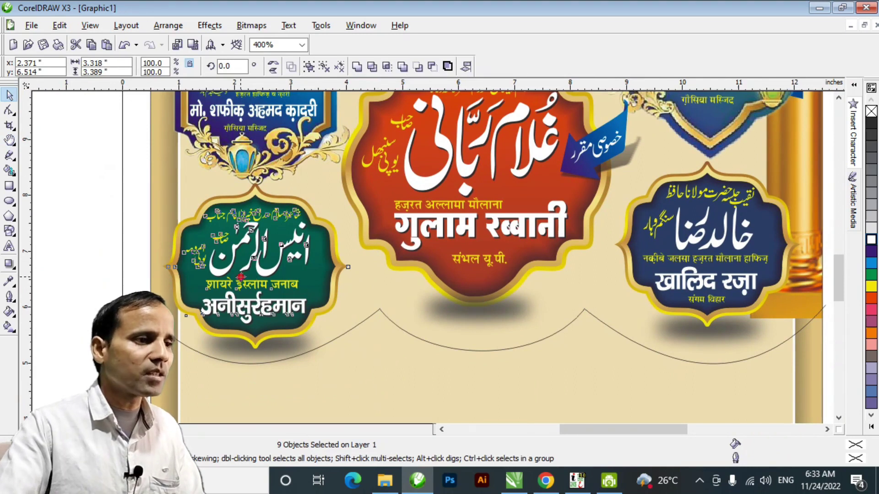
pyautogui.moveTo(240, 277); pyautogui.dragTo(239, 270)
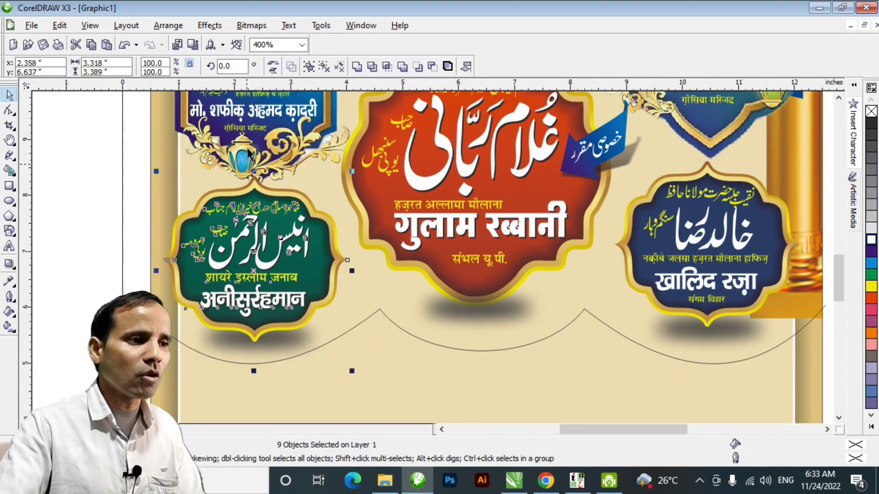
# - Place a duplicate of the scalloped curve in the empty space below the page
pyautogui.press('space')
pyautogui.moveTo(507, 349); pyautogui.dragTo(465, 252)
pyautogui.press('space')
pyautogui.click(474, 278)
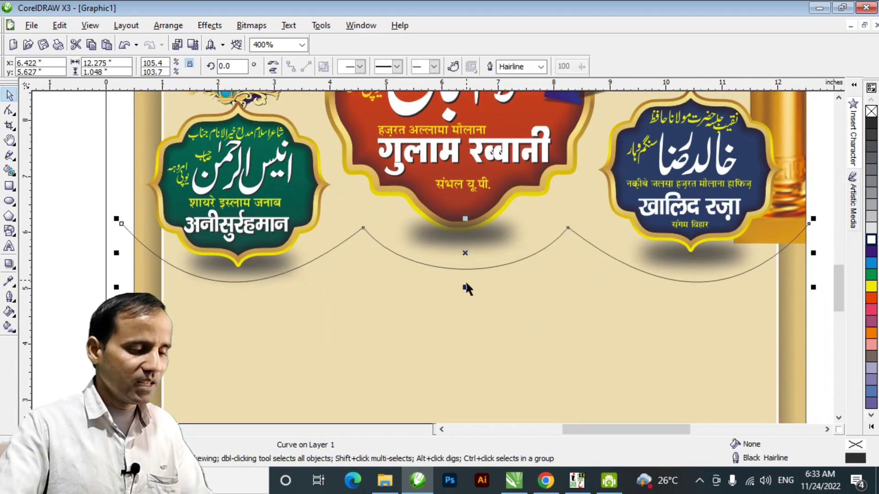
pyautogui.scroll(-1, 467, 288)
pyautogui.moveTo(439, 188); pyautogui.dragTo(434, 381)
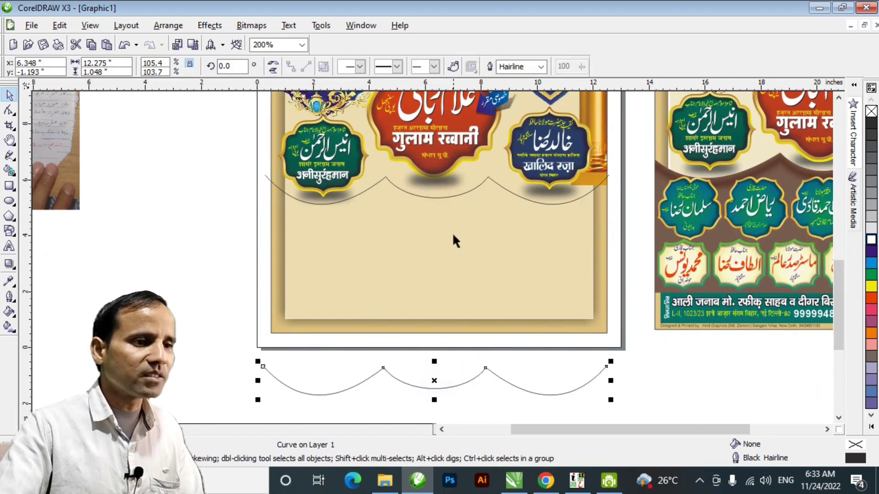
# - Close the original scalloped curve with straight lines down both sides and across the base, making a shape about 4.4 inches tall
pyautogui.click(437, 197)
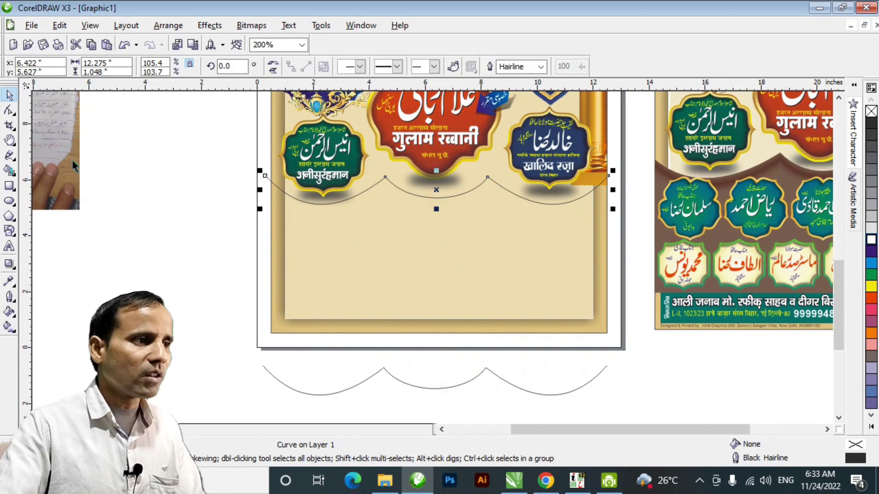
pyautogui.click(9, 155)
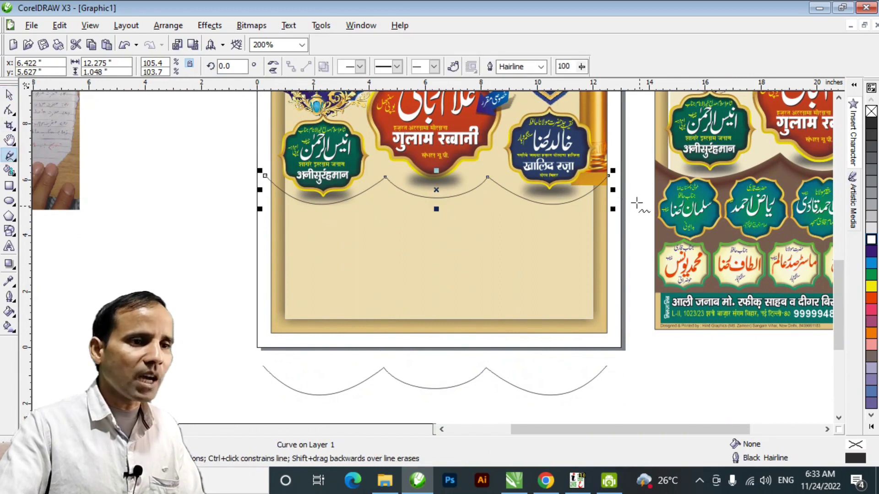
pyautogui.click(608, 176)
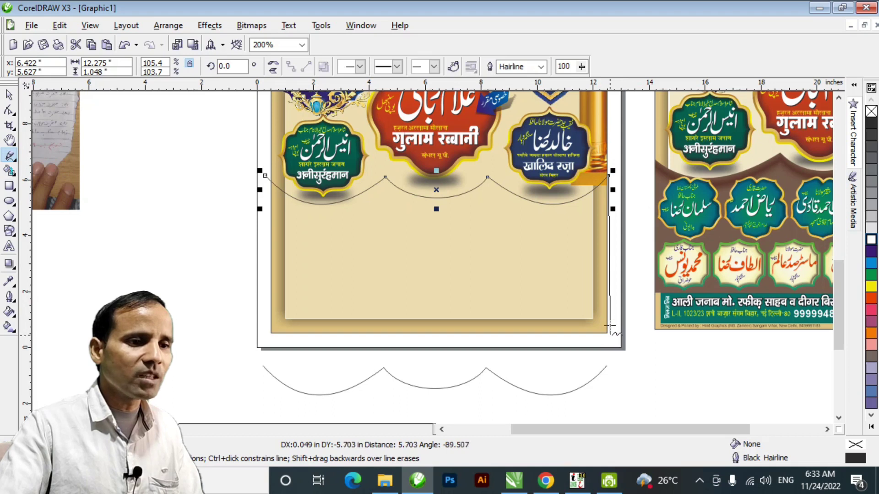
pyautogui.click(609, 299)
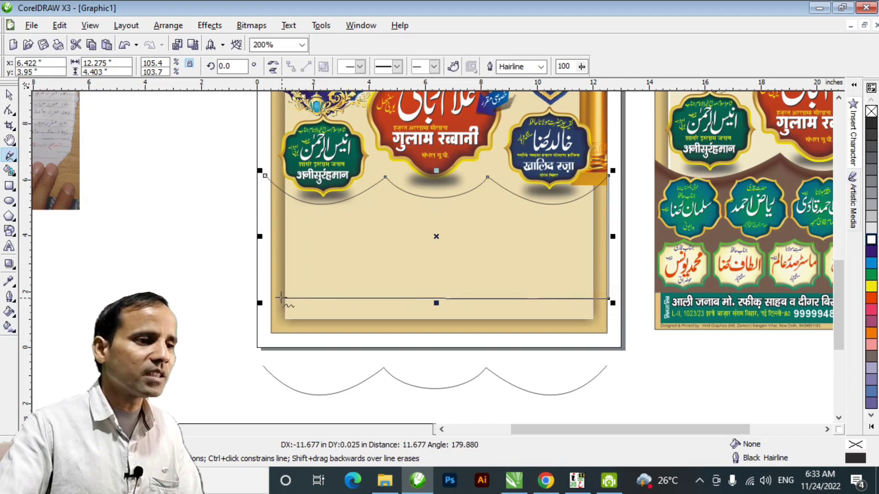
pyautogui.click(268, 297)
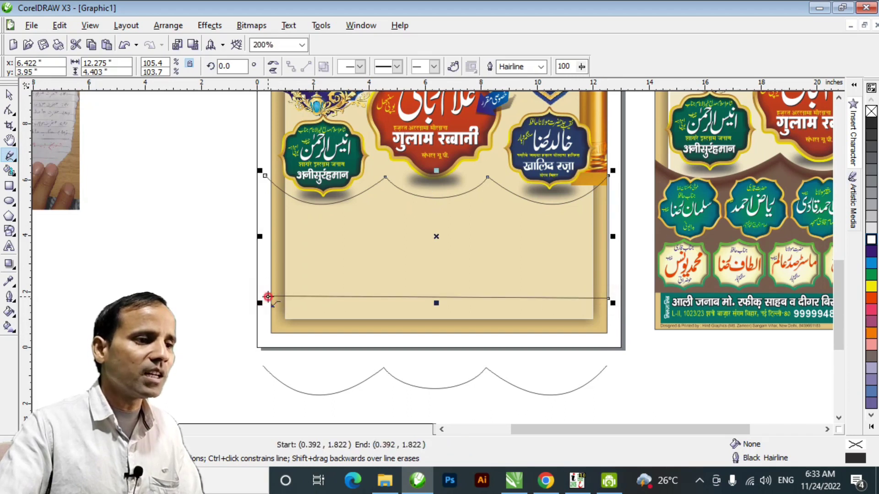
pyautogui.click(265, 176)
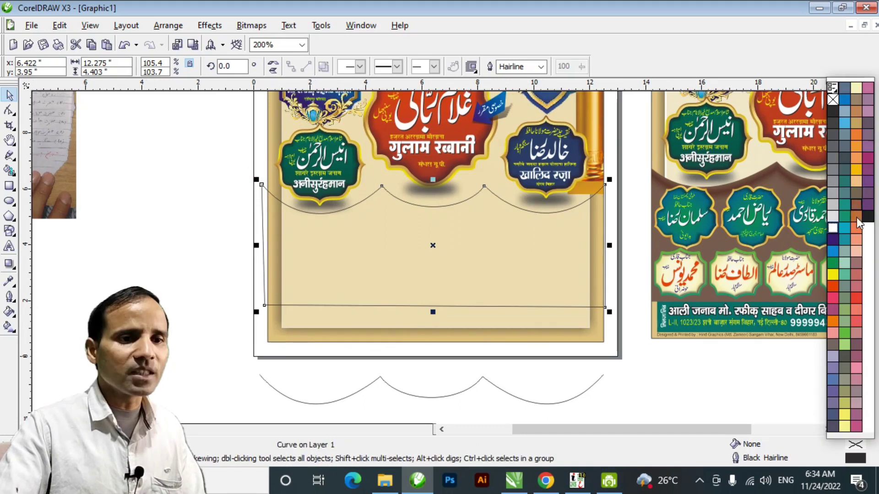
# - Fill the closed scalloped shape with Walnut and remove its outline
pyautogui.click(858, 220)
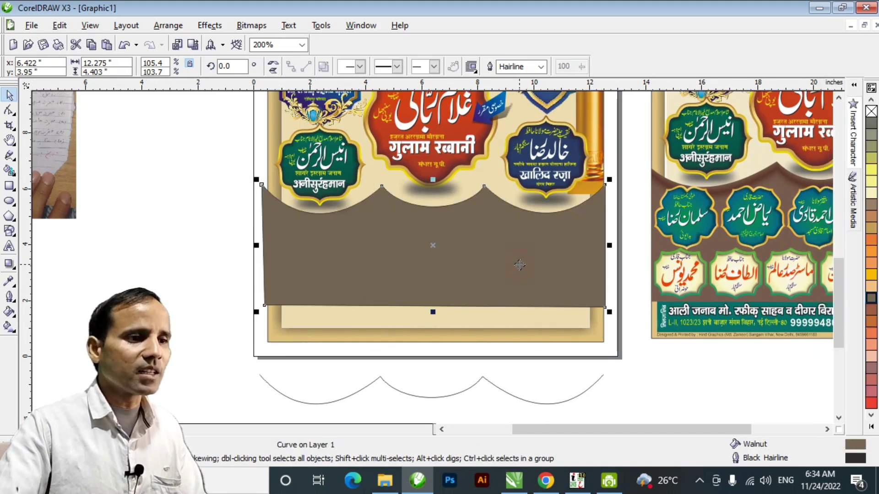
pyautogui.rightClick(871, 111)
# - Give the duplicate scalloped curve below the page a 3 pt Olive Drab outline
pyautogui.middleClick(491, 253)
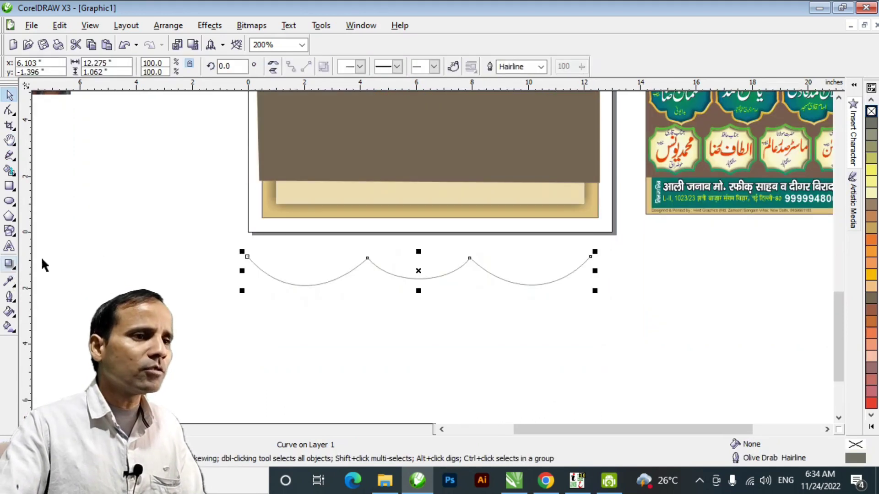
pyautogui.doubleClick(533, 67)
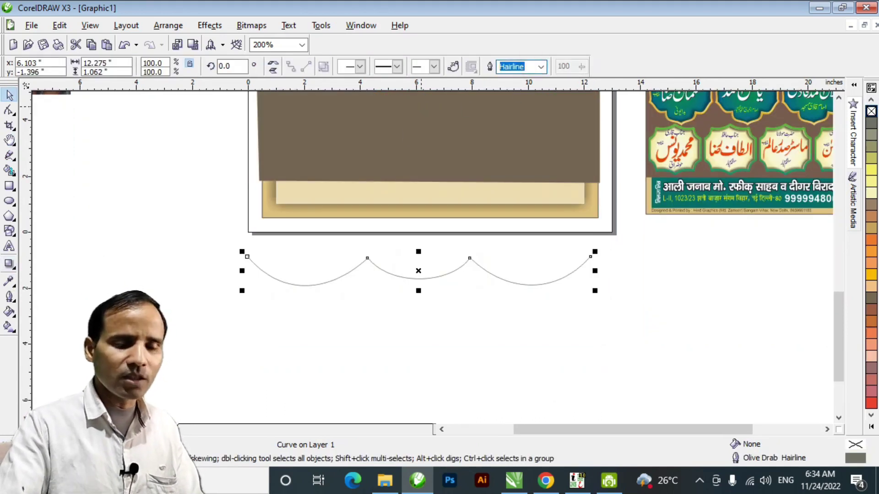
pyautogui.write('3')
pyautogui.press('Return')
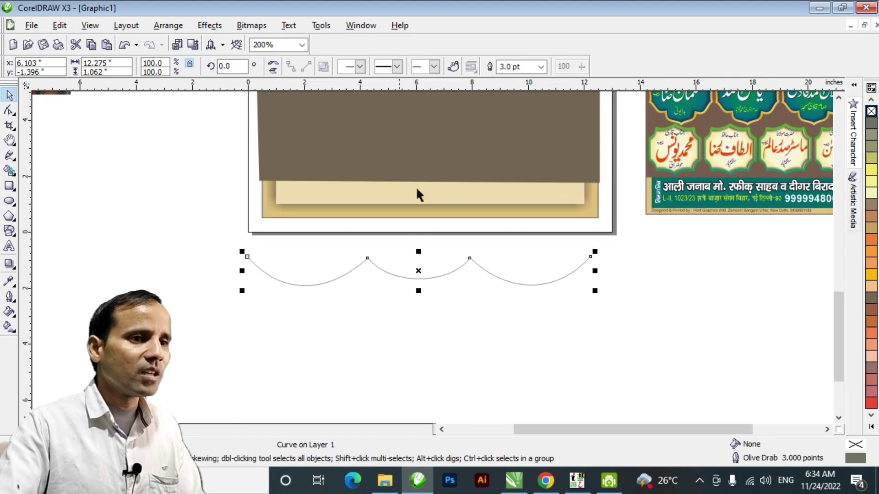
# - Apply a Medium Glow drop shadow to the scalloped curve below the page, with feathering 10 and the feathering direction set to Outside
pyautogui.click(9, 265)
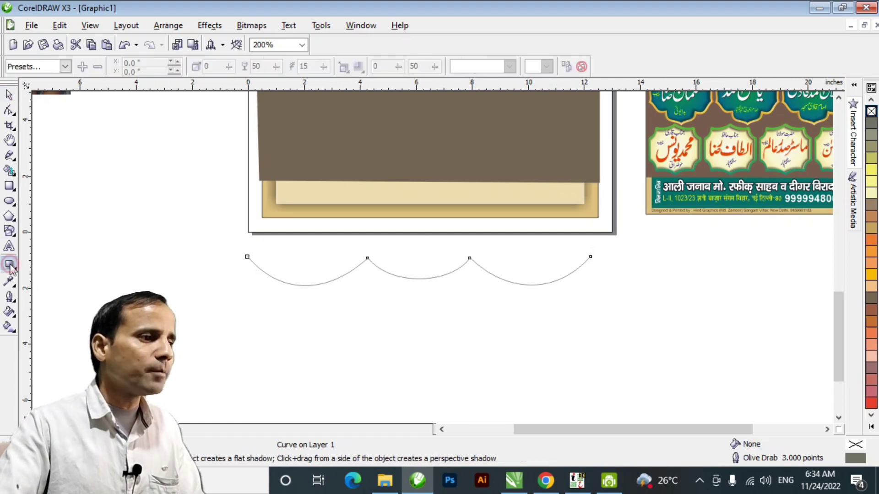
pyautogui.click(65, 67)
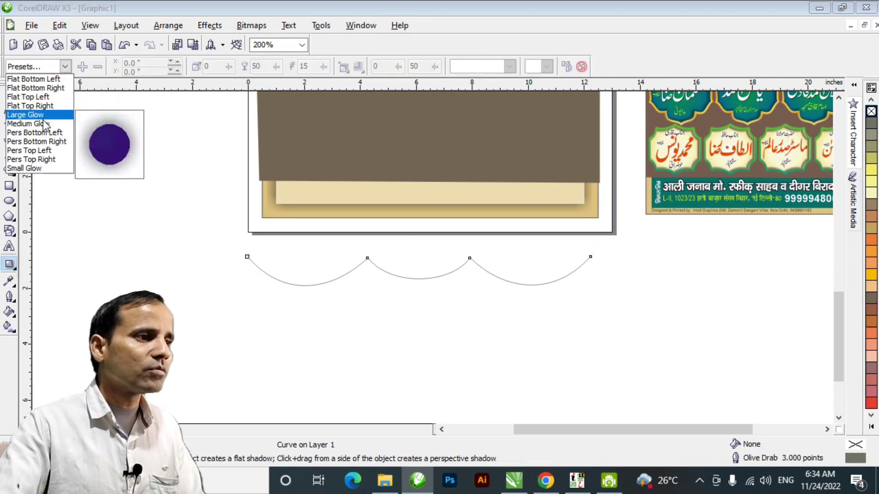
pyautogui.click(28, 123)
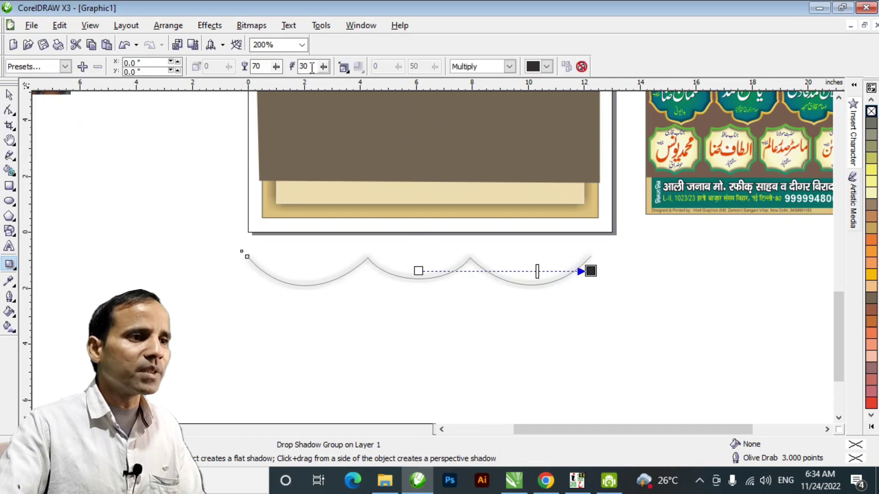
pyautogui.doubleClick(311, 67)
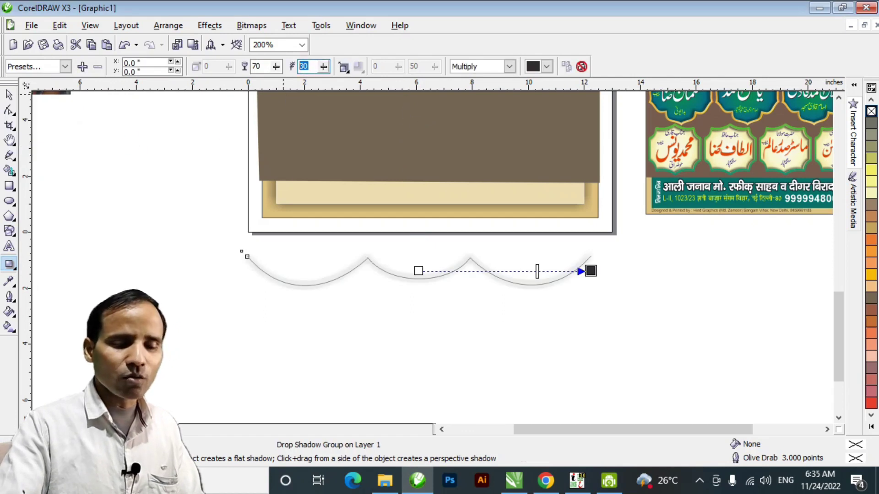
pyautogui.write('10')
pyautogui.press('Return')
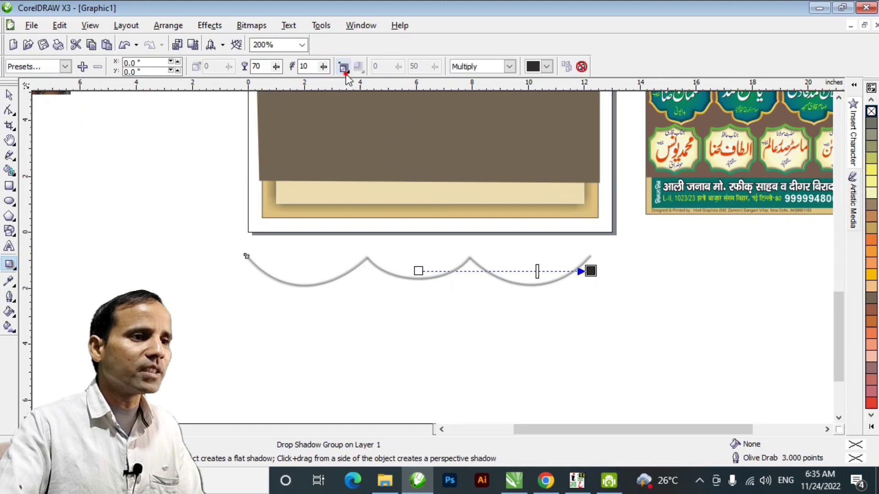
pyautogui.click(344, 67)
pyautogui.click(360, 143)
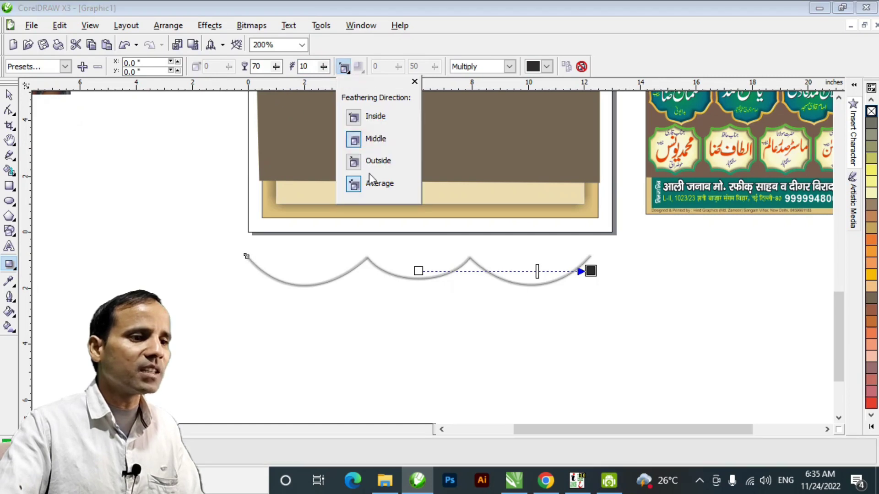
pyautogui.click(359, 163)
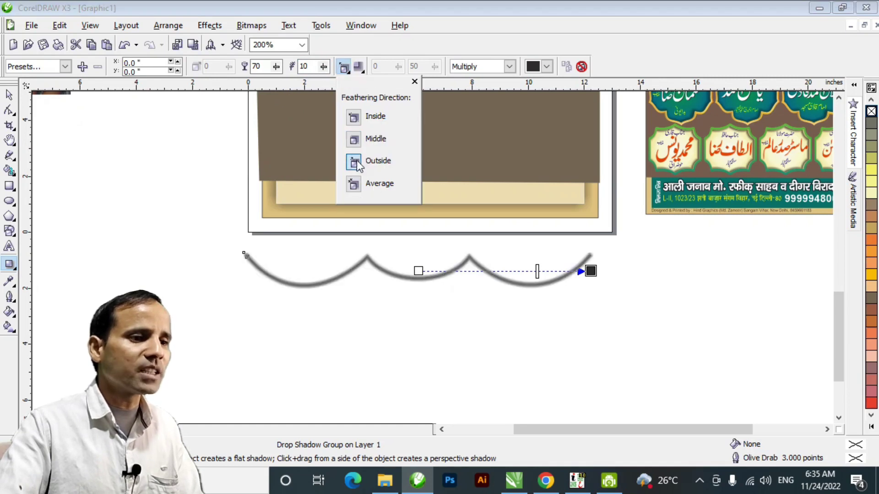
# - Set the curve's shadow feathering to 15, shift the curve slightly lower, and set the shadow's blend mode to Normal
pyautogui.click(303, 67)
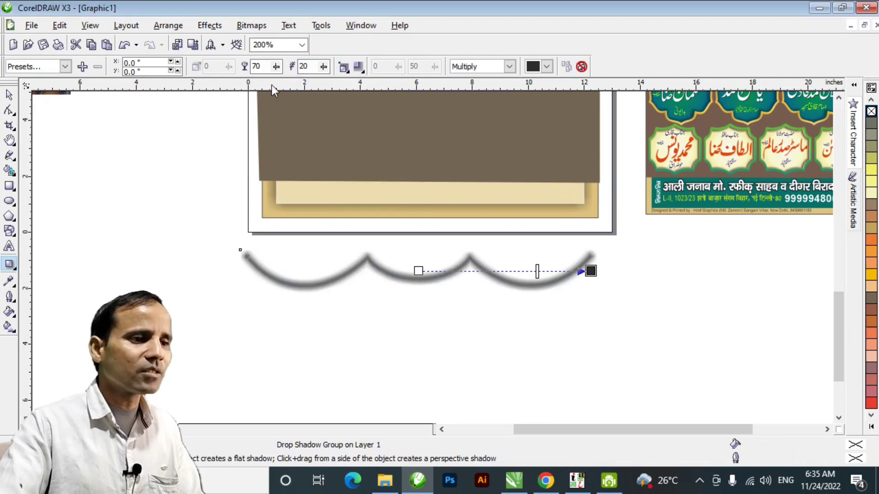
pyautogui.click(304, 66)
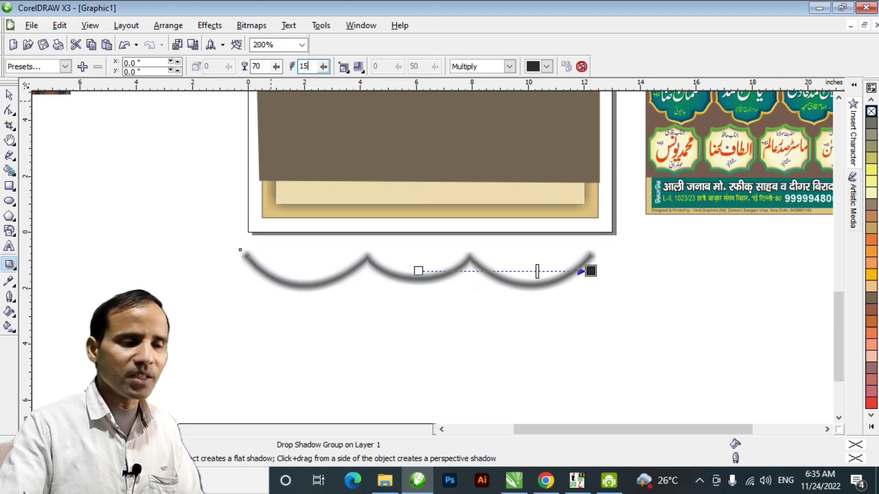
pyautogui.write('15')
pyautogui.press('Return')
pyautogui.click(8, 96)
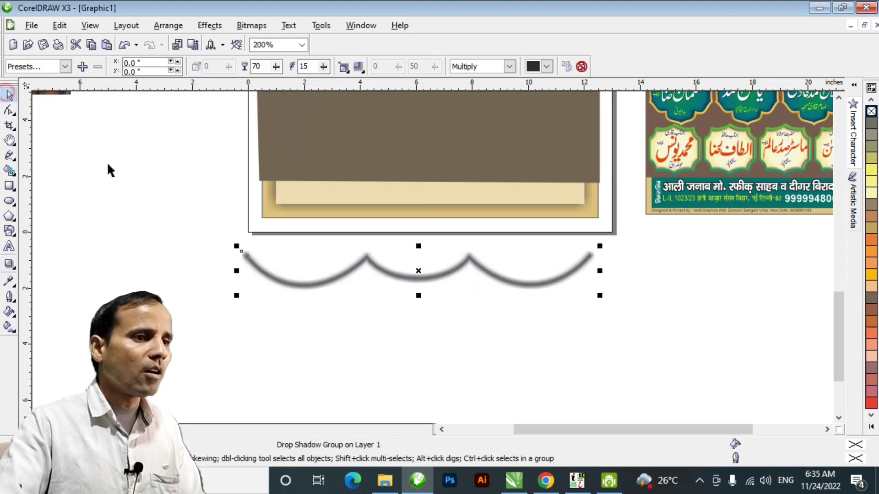
pyautogui.moveTo(386, 273); pyautogui.dragTo(385, 301)
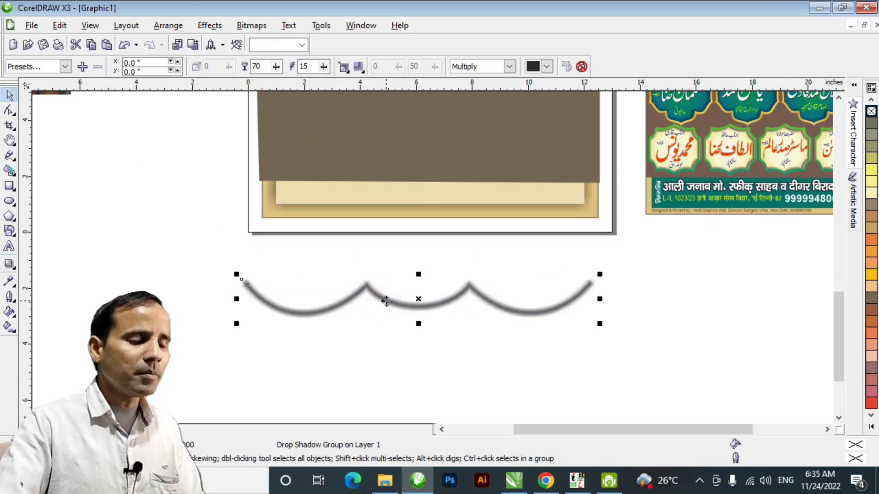
pyautogui.click(509, 67)
pyautogui.click(471, 82)
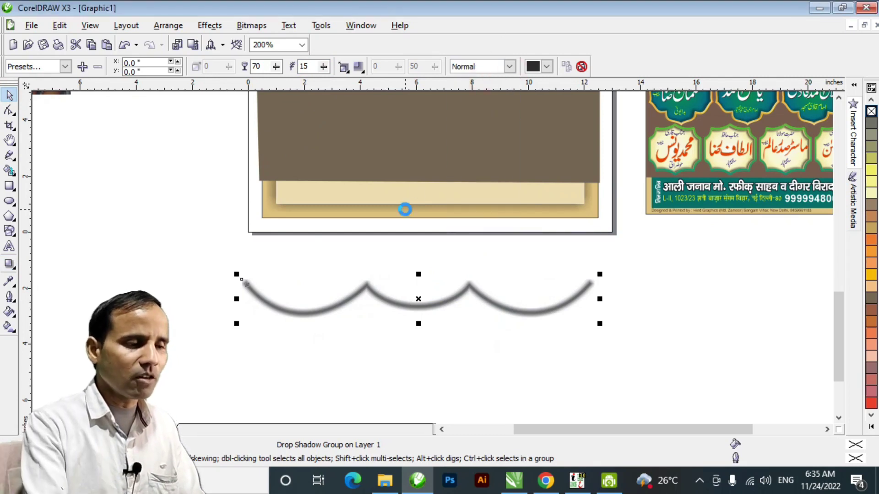
# - Break the shadow apart from its curve and place it along the scalloped upper edge of the brown shape
pyautogui.hotkey('ctrl', 'k')
pyautogui.click(306, 264)
pyautogui.moveTo(368, 300); pyautogui.dragTo(385, 135)
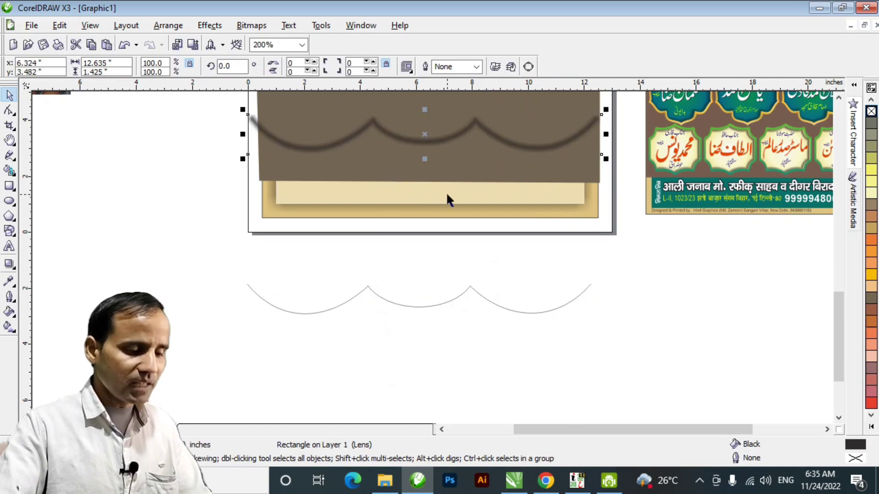
pyautogui.scroll(3, 460, 180)
pyautogui.moveTo(427, 256); pyautogui.dragTo(433, 215)
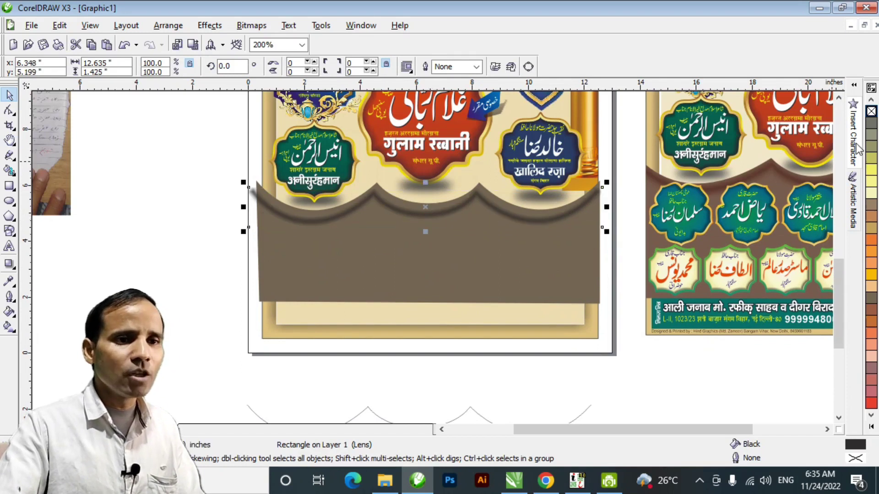
# - Recolor the separated shadow, trying Olive Drab and Walnut before setting the fill to C:66 M:69 Y:86 K:22
pyautogui.click(871, 124)
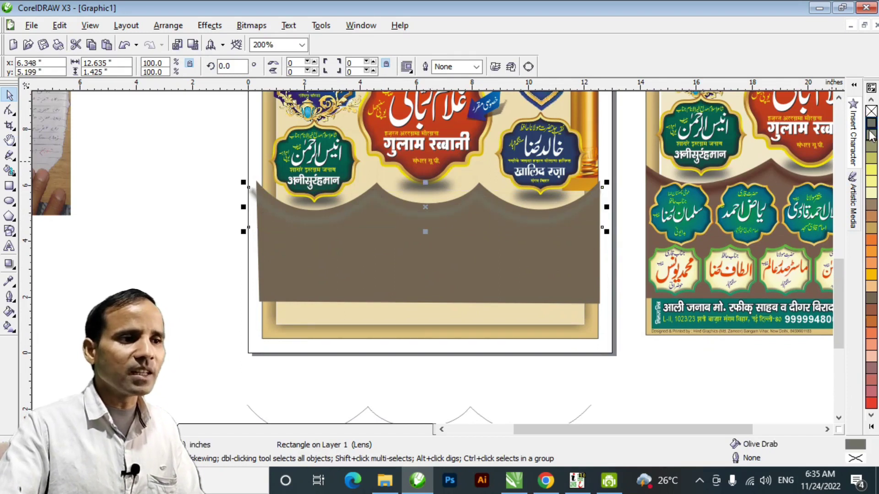
pyautogui.click(871, 298)
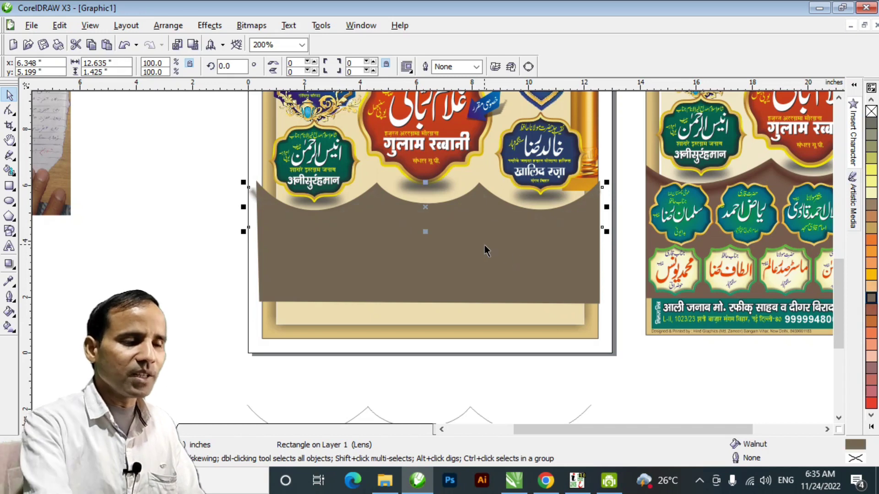
pyautogui.hotkey('shift', 'F11')
pyautogui.click(531, 247)
pyautogui.click(535, 249)
pyautogui.click(625, 316)
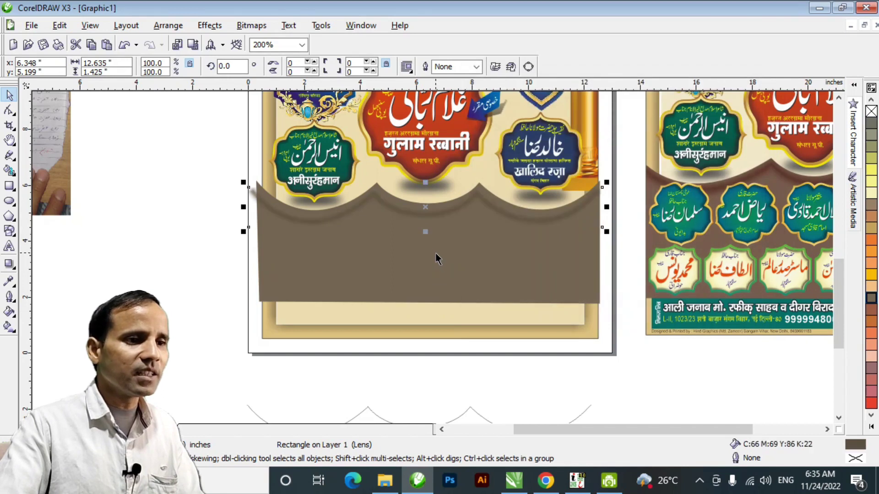
# - Shift the shadow slightly upward to follow the scalloped edge and PowerClip it inside the brown shape
pyautogui.press('F2')
pyautogui.click(414, 227)
pyautogui.moveTo(456, 236)
pyautogui.mouseDown()
pyautogui.moveTo(457, 227)
pyautogui.moveTo(450, 231)
pyautogui.mouseUp()
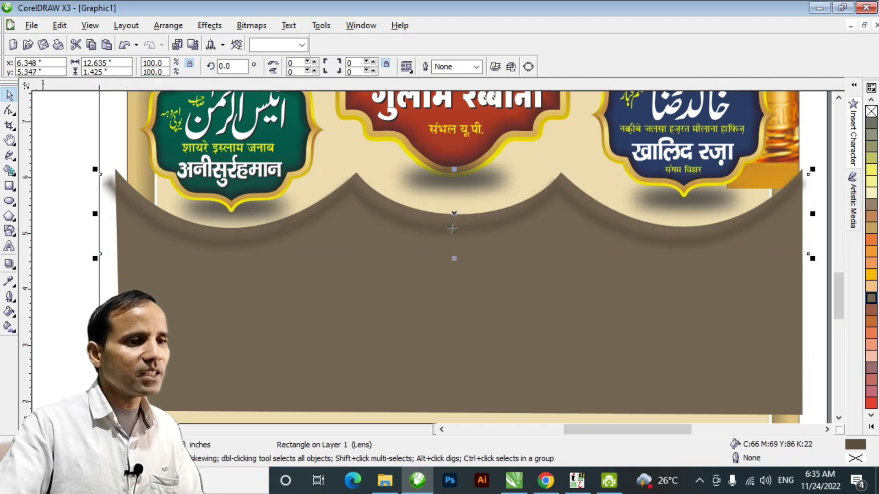
pyautogui.hotkey('alt', 'c')
pyautogui.press('w')
pyautogui.press('p')
pyautogui.click(345, 332)
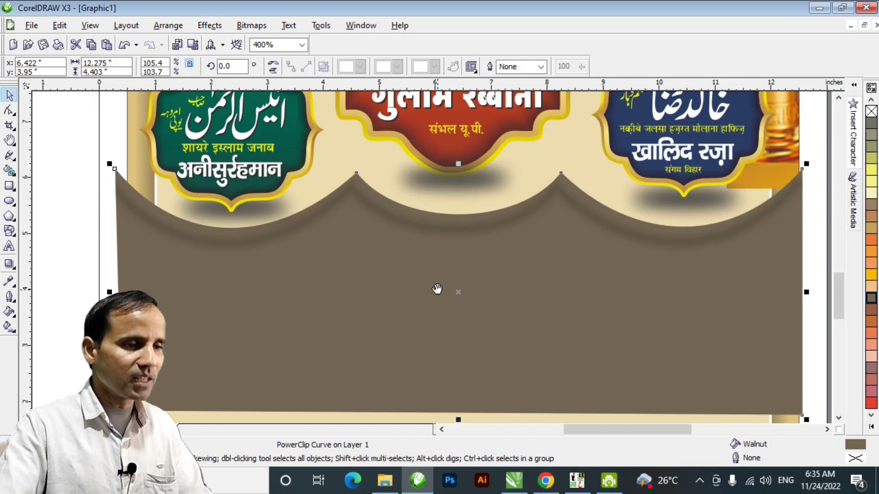
# - Copy the two rows of name plaques from the reference poster onto the brown lower section of the new poster
pyautogui.rightClick(438, 259)
pyautogui.moveTo(602, 249); pyautogui.dragTo(453, 237)
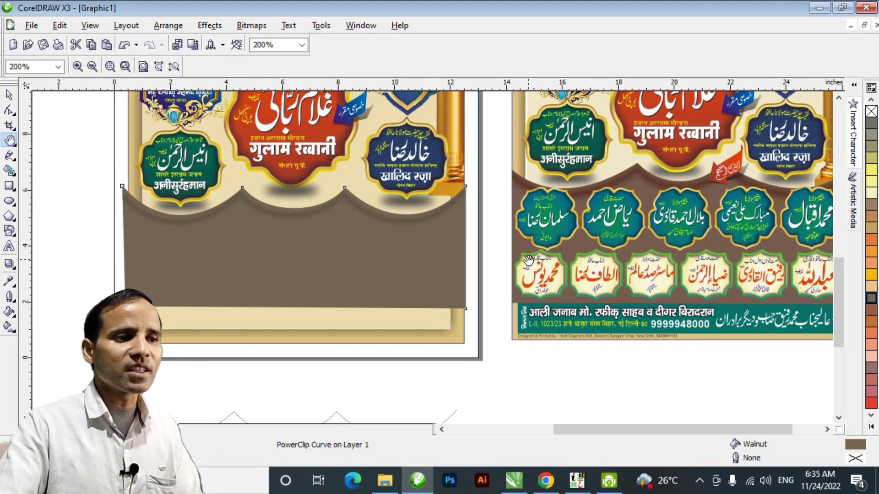
pyautogui.moveTo(554, 278); pyautogui.dragTo(518, 295)
pyautogui.press('space')
pyautogui.moveTo(779, 177); pyautogui.dragTo(397, 304)
pyautogui.press('space')
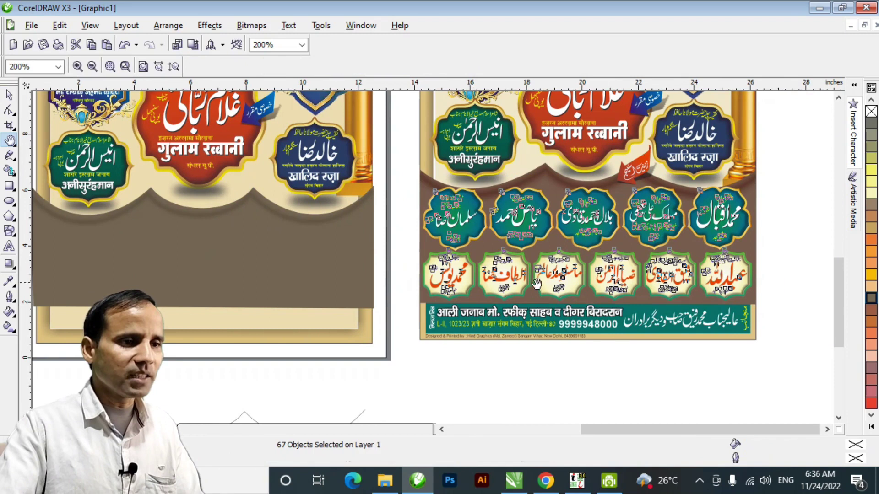
pyautogui.moveTo(537, 284); pyautogui.dragTo(659, 226)
pyautogui.press('space')
pyautogui.moveTo(705, 161); pyautogui.dragTo(324, 179)
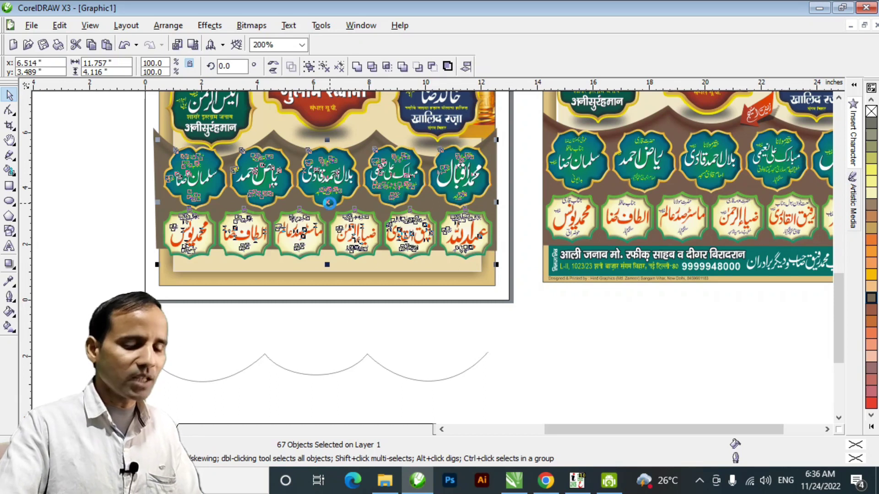
pyautogui.moveTo(329, 203); pyautogui.dragTo(329, 210)
pyautogui.press('h')
pyautogui.moveTo(368, 123); pyautogui.dragTo(379, 301)
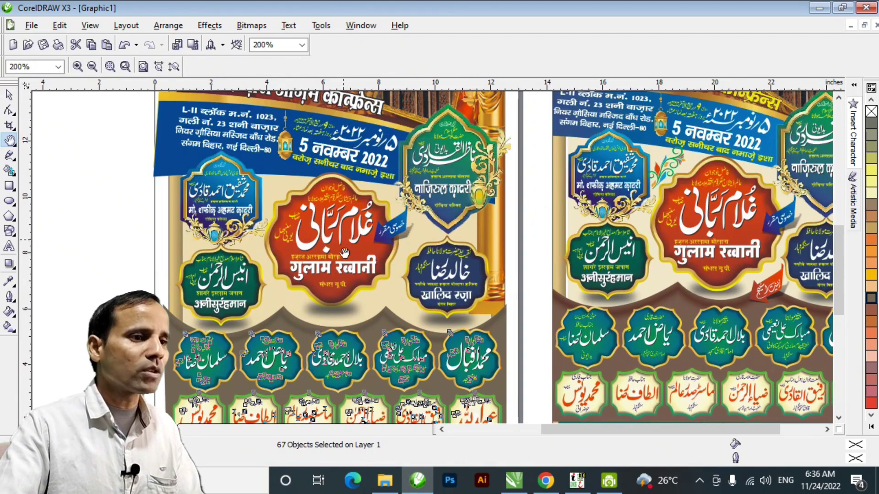
pyautogui.moveTo(350, 231); pyautogui.dragTo(353, 361)
pyautogui.scroll(1, 301, 208)
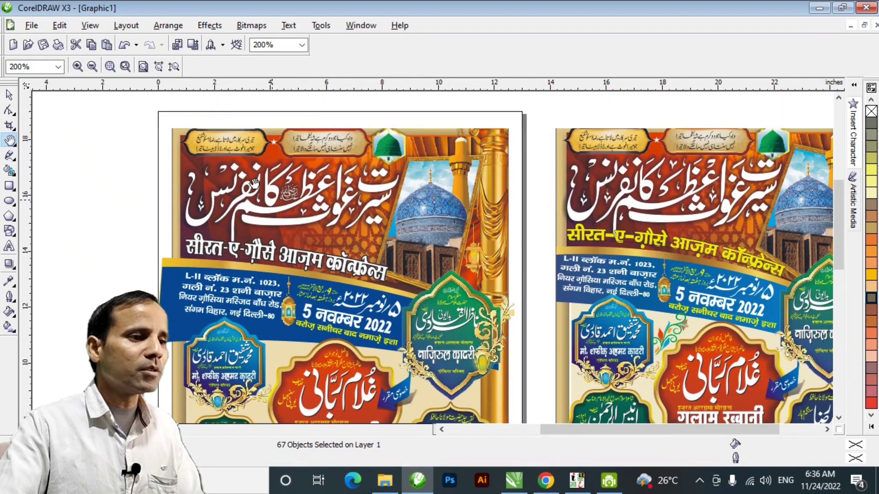
pyautogui.scroll(-2, 367, 309)
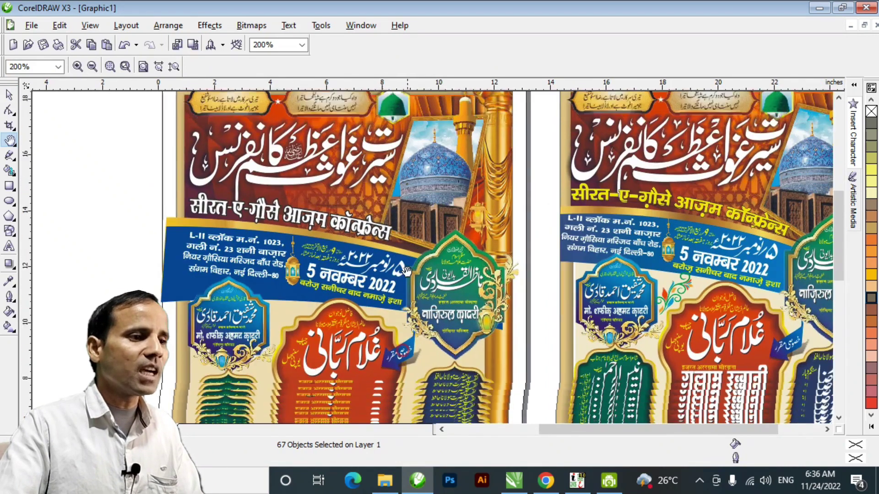
pyautogui.click(9, 95)
pyautogui.moveTo(115, 150)
pyautogui.mouseDown()
pyautogui.moveTo(492, 369)
pyautogui.moveTo(532, 413)
pyautogui.moveTo(543, 375)
pyautogui.mouseUp()
# - Draw a rectangle about 13.1 by 1.1 inches across the poster's base, just below the cream plaque row
pyautogui.moveTo(519, 275); pyautogui.dragTo(152, 244)
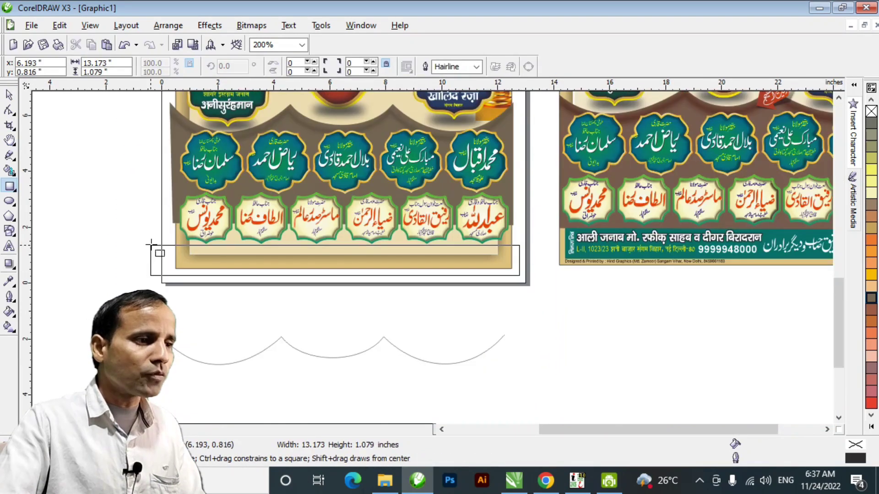
pyautogui.press('space')
pyautogui.press('h')
pyautogui.moveTo(448, 270)
pyautogui.mouseDown()
pyautogui.moveTo(449, 317)
pyautogui.moveTo(448, 298)
pyautogui.mouseUp()
pyautogui.press('space')
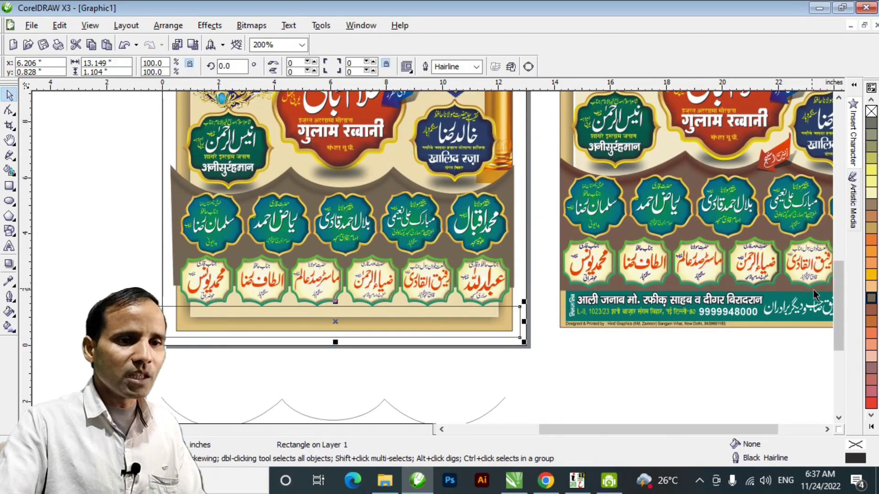
# - Fill the base rectangle with Grass Green and remove its outline
pyautogui.click(871, 427)
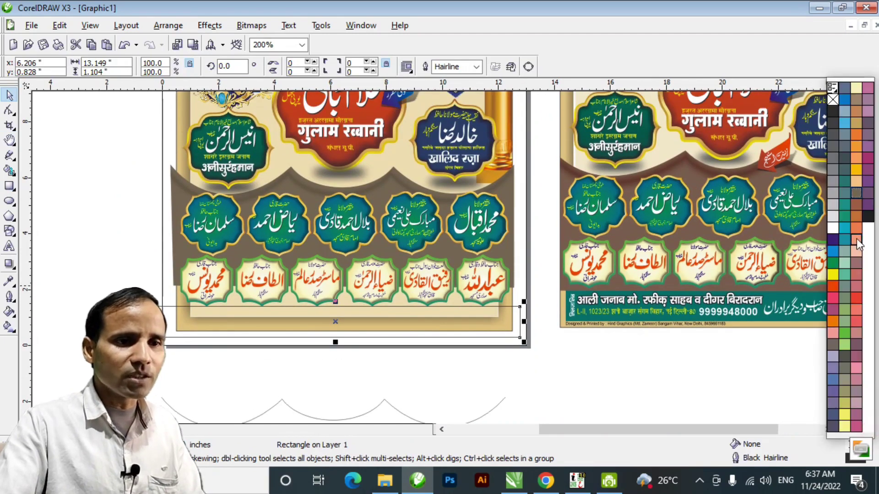
pyautogui.click(844, 205)
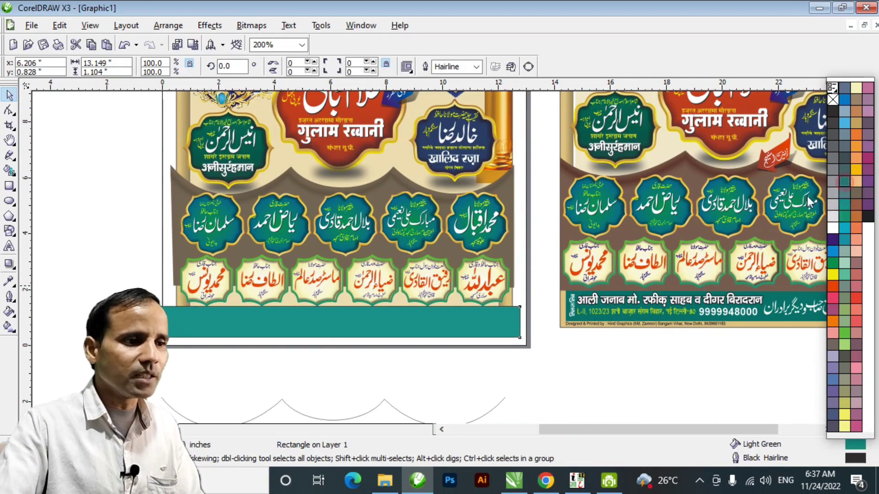
pyautogui.click(845, 181)
pyautogui.rightClick(837, 100)
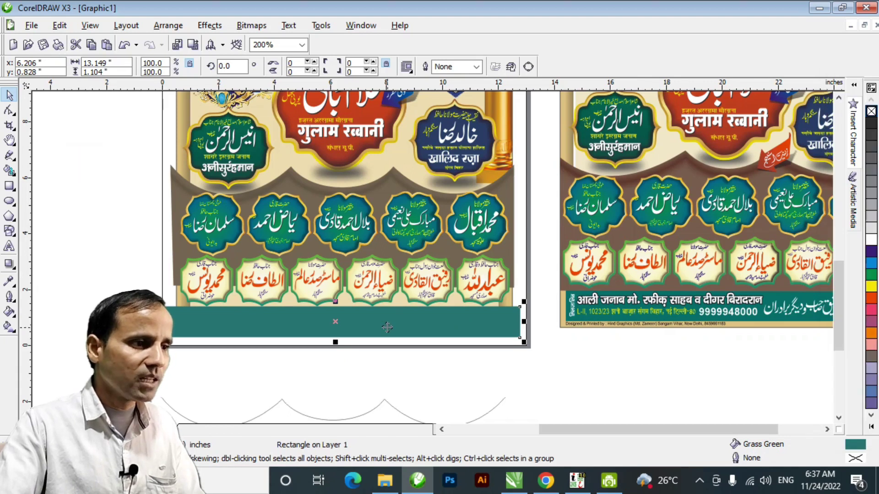
# - Send the green strip and the brown scalloped shape to the back and PowerClip both inside the poster's background rectangle
pyautogui.keyDown('shift'); pyautogui.click(179, 191); pyautogui.keyUp('shift')
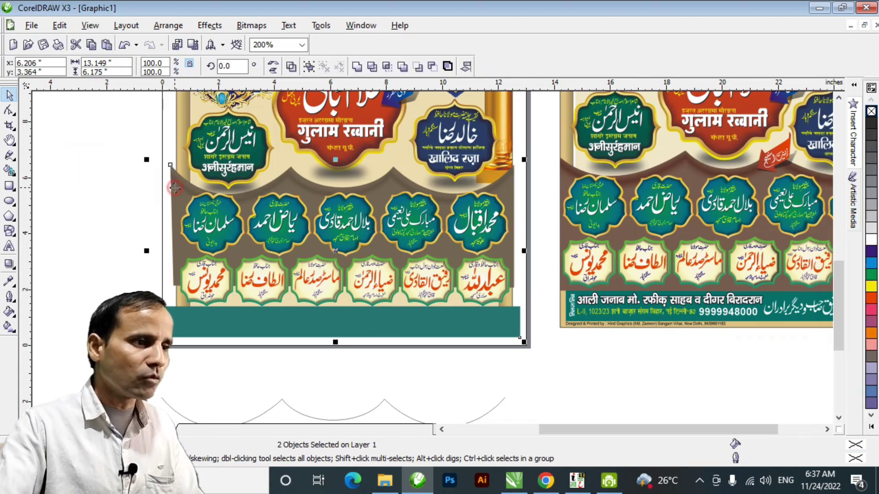
pyautogui.hotkey('shift', 'pagedown')
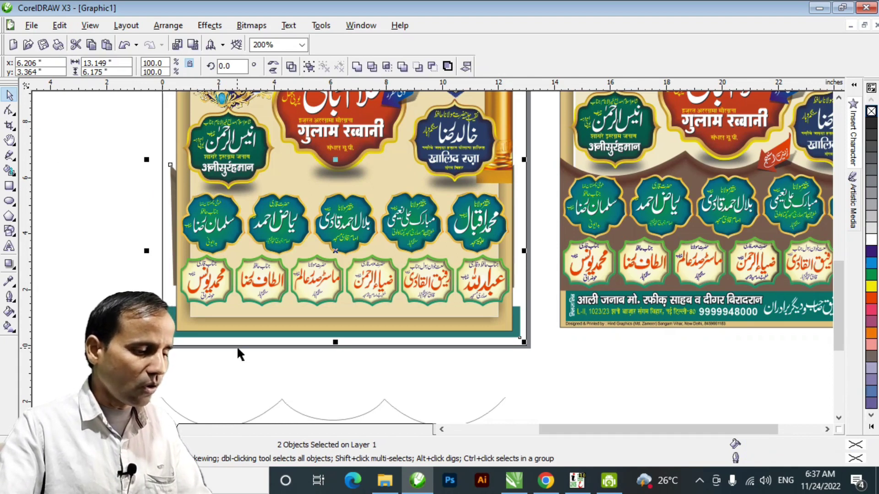
pyautogui.hotkey('alt', 'c')
pyautogui.press('w')
pyautogui.press('p')
pyautogui.click(195, 325)
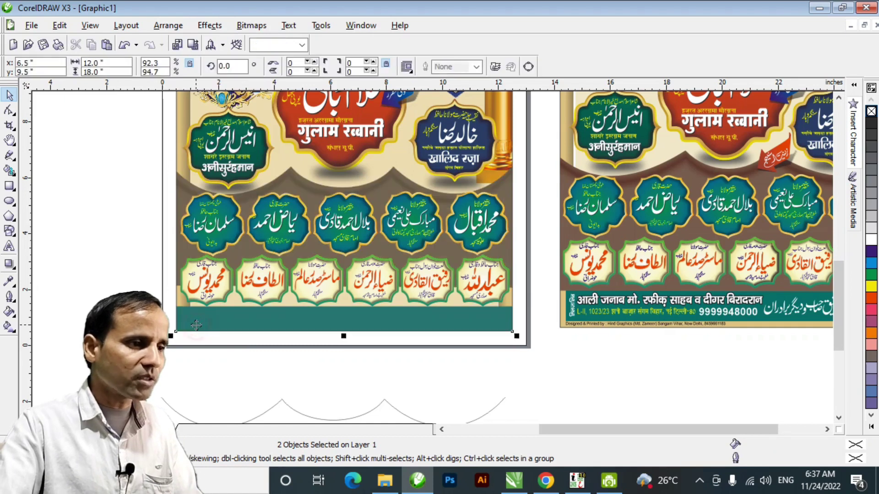
pyautogui.click(578, 366)
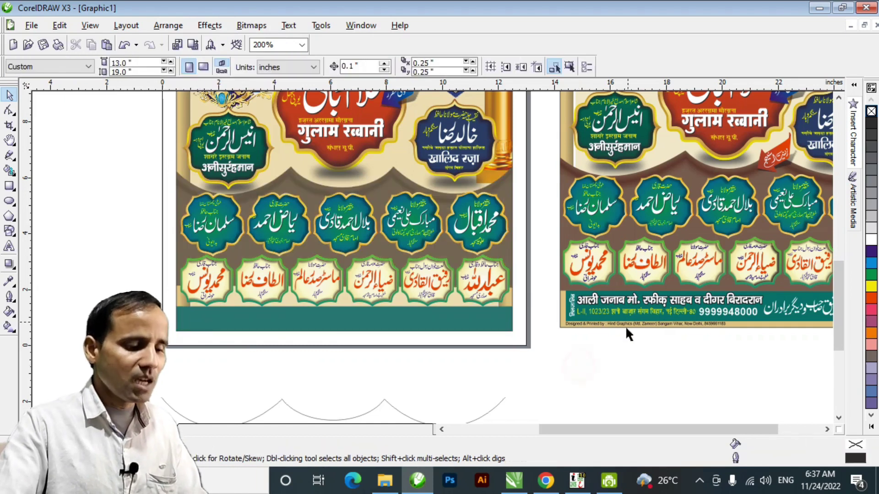
# - Copy the reference poster's footer text, including the address, phone number and printer's credit line, onto the new poster's green base strip
pyautogui.press('h')
pyautogui.moveTo(725, 343); pyautogui.dragTo(643, 325)
pyautogui.press('space')
pyautogui.moveTo(765, 335); pyautogui.dragTo(387, 270)
pyautogui.press('space')
pyautogui.moveTo(508, 334); pyautogui.dragTo(636, 334)
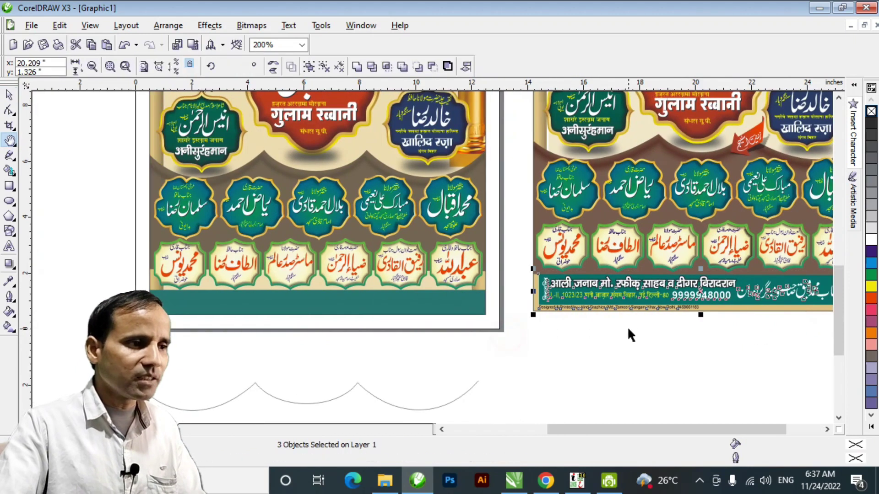
pyautogui.press('space')
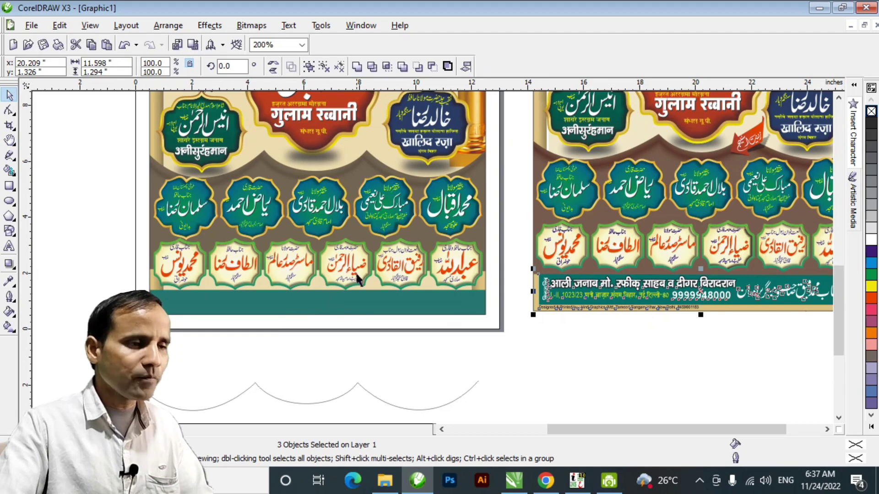
pyautogui.press('space')
pyautogui.moveTo(359, 240); pyautogui.dragTo(364, 413)
pyautogui.moveTo(319, 126); pyautogui.dragTo(338, 265)
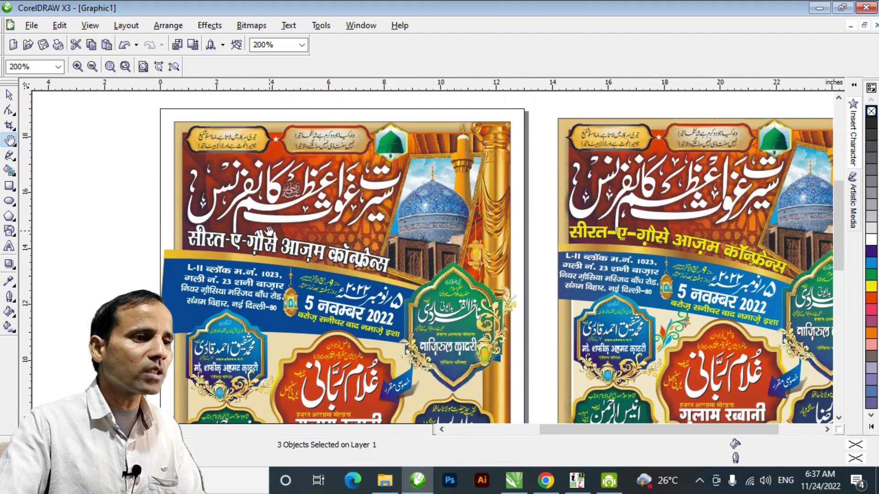
pyautogui.scroll(-6, 384, 202)
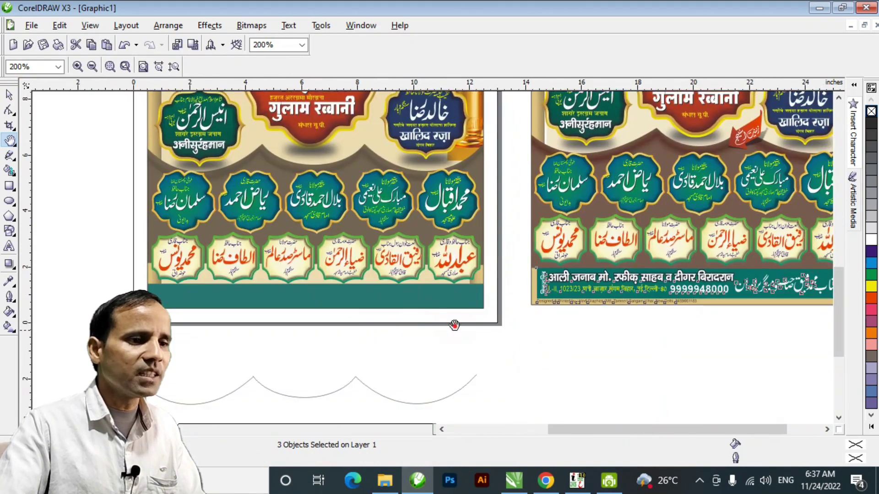
pyautogui.moveTo(454, 325); pyautogui.dragTo(424, 297)
pyautogui.press('space')
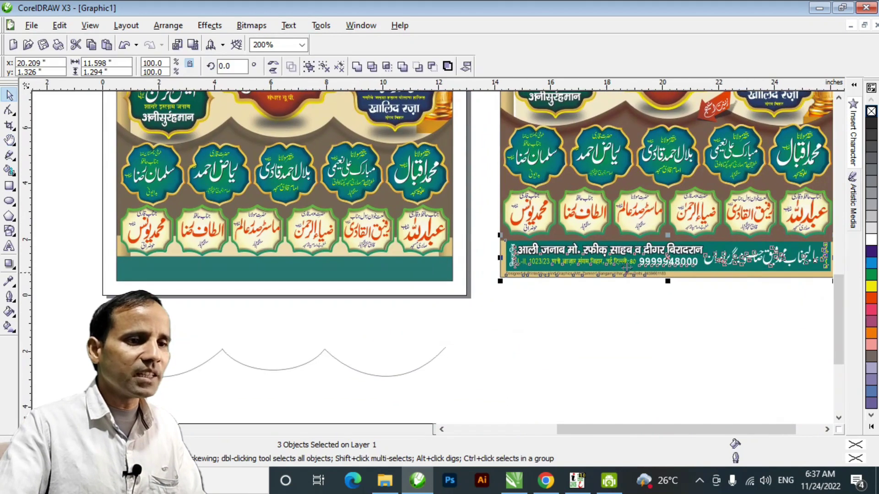
pyautogui.moveTo(263, 276)
pyautogui.mouseDown()
pyautogui.moveTo(363, 319)
pyautogui.moveTo(359, 421)
pyautogui.mouseUp()
# - PowerClip the gold and blue bands of the slanted date banner inside the poster's background rectangle
pyautogui.press('space')
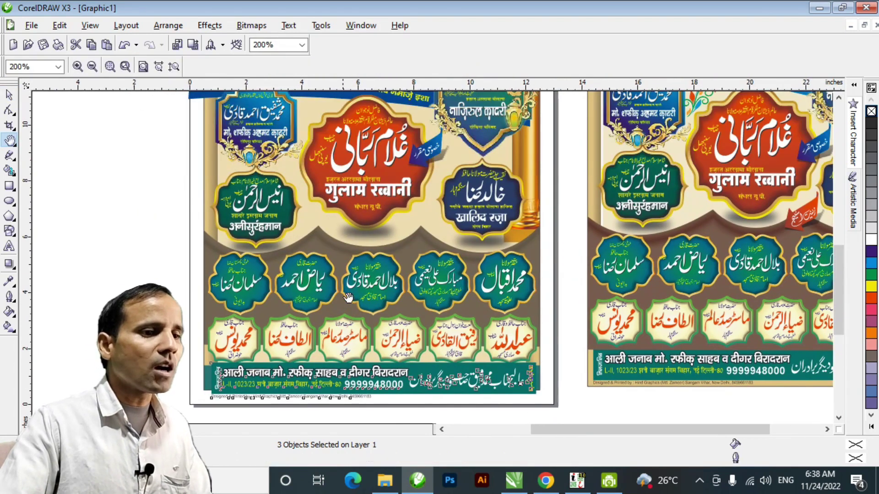
pyautogui.moveTo(367, 238); pyautogui.dragTo(392, 359)
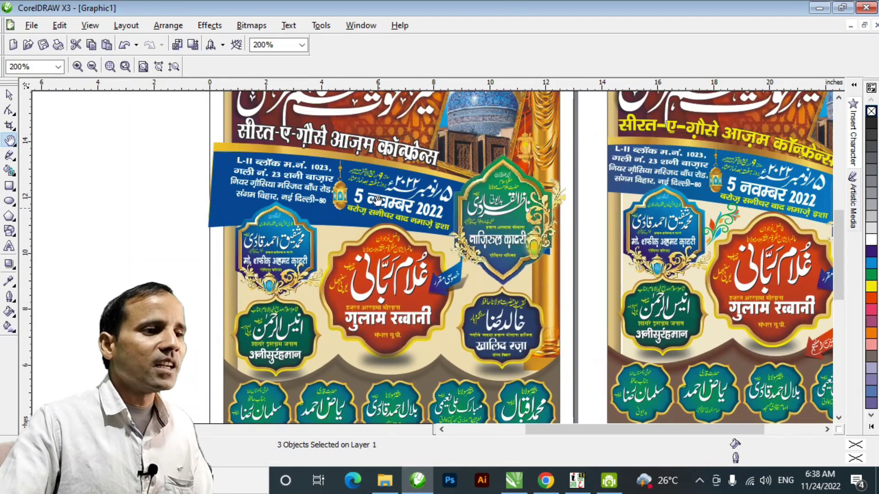
pyautogui.moveTo(234, 153); pyautogui.dragTo(248, 247)
pyautogui.press('space')
pyautogui.click(240, 234)
pyautogui.keyDown('shift'); pyautogui.click(242, 274); pyautogui.keyUp('shift')
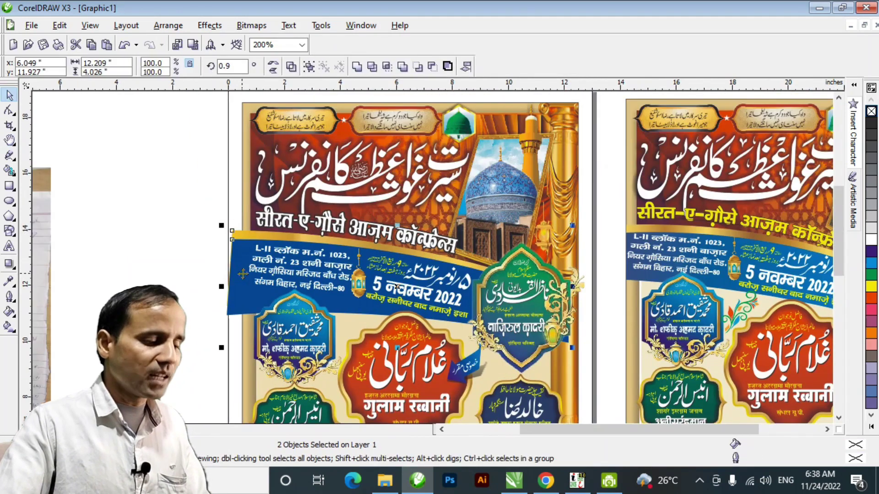
pyautogui.click(210, 25)
pyautogui.moveTo(225, 202)
pyautogui.click(343, 204)
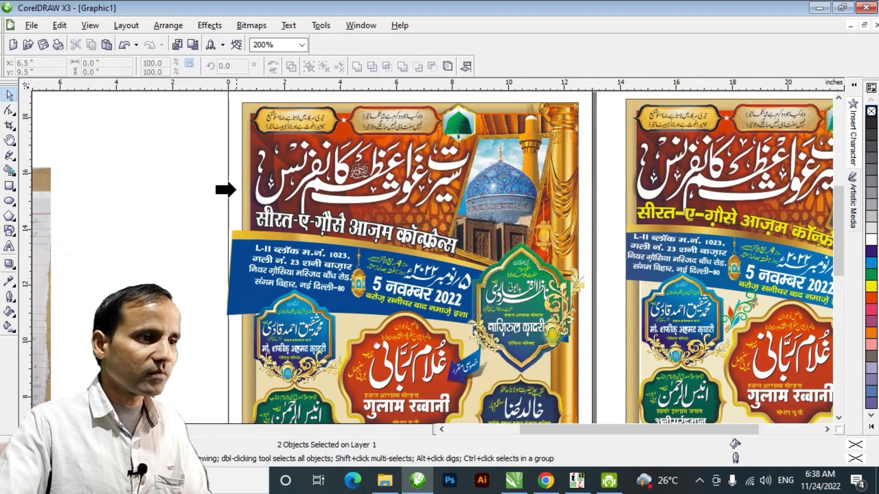
pyautogui.click(242, 196)
pyautogui.click(180, 244)
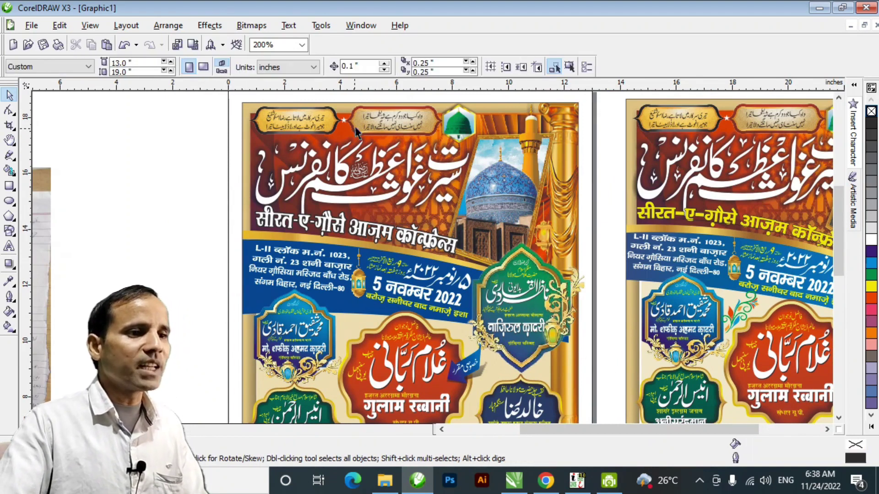
pyautogui.press('h')
pyautogui.moveTo(380, 389); pyautogui.dragTo(367, 92)
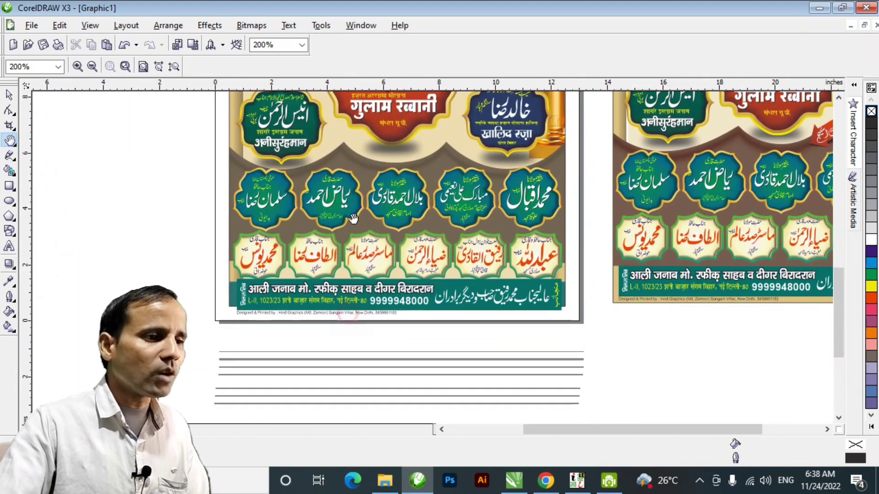
pyautogui.moveTo(520, 303); pyautogui.dragTo(355, 307)
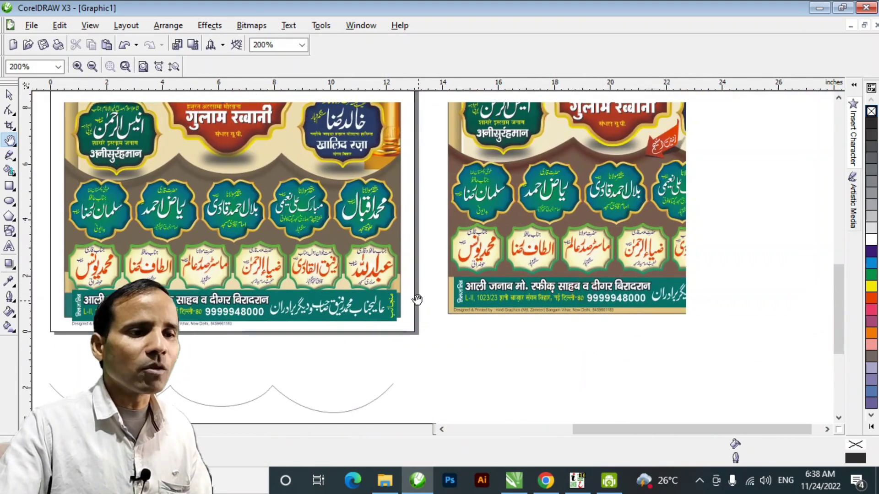